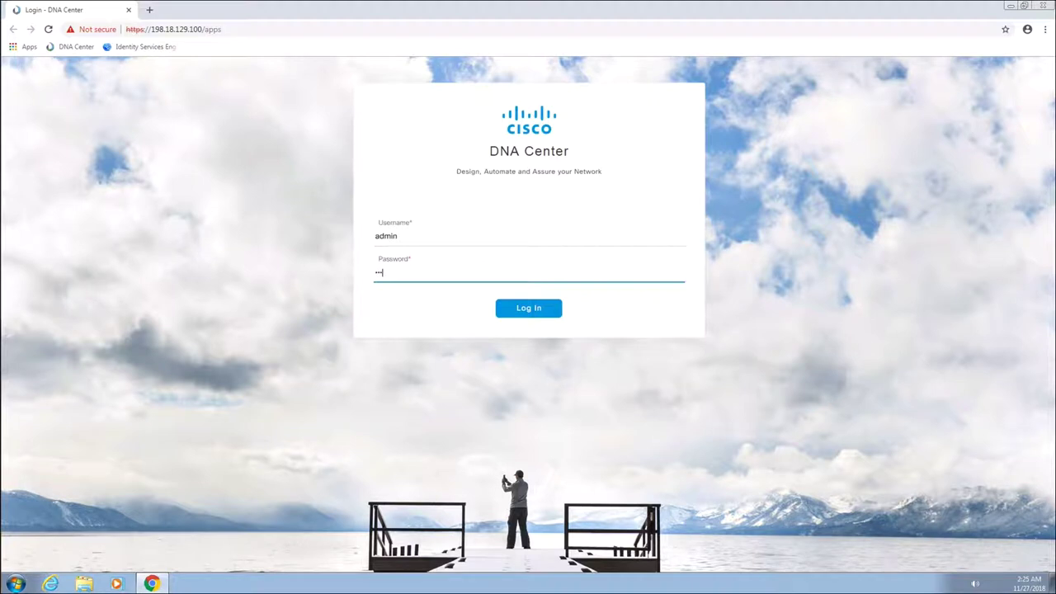
Log in to DNA Center as admin with the account password
{"action": "type", "text": "co1234"}
{"action": "left_click", "coordinate": [523, 312]}
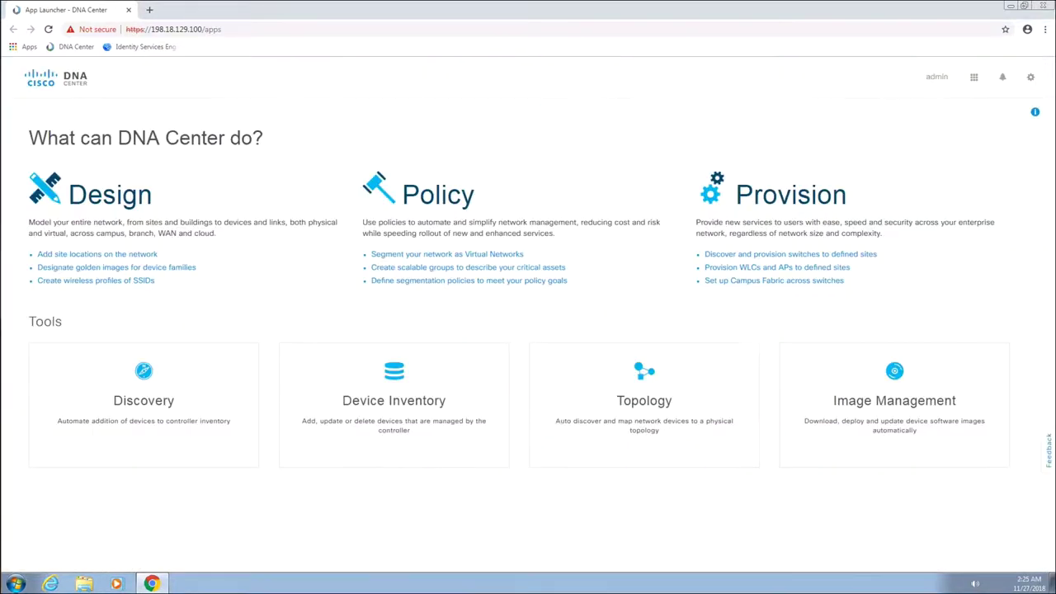
Create a new area named USA under Global in the network hierarchy
{"action": "left_click", "coordinate": [137, 203]}
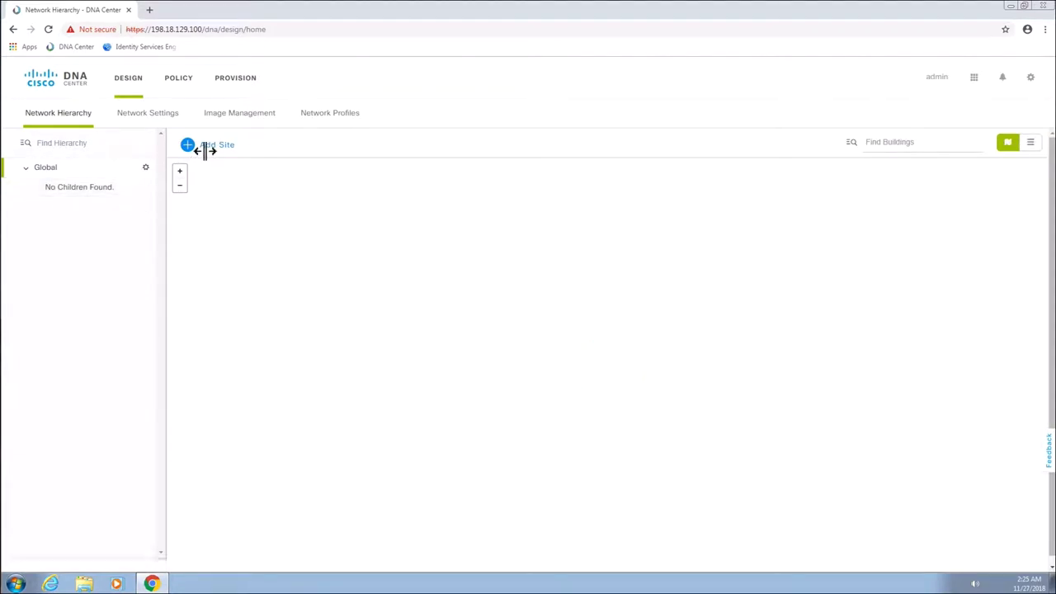
{"action": "left_click", "coordinate": [213, 150]}
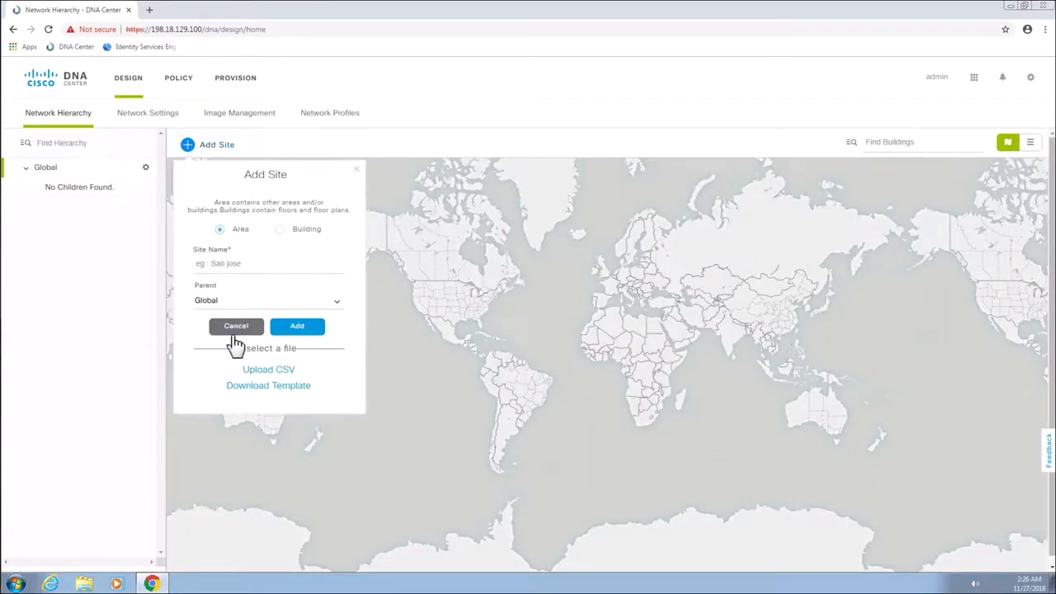
{"action": "left_click", "coordinate": [213, 271]}
{"action": "type", "text": "USA"}
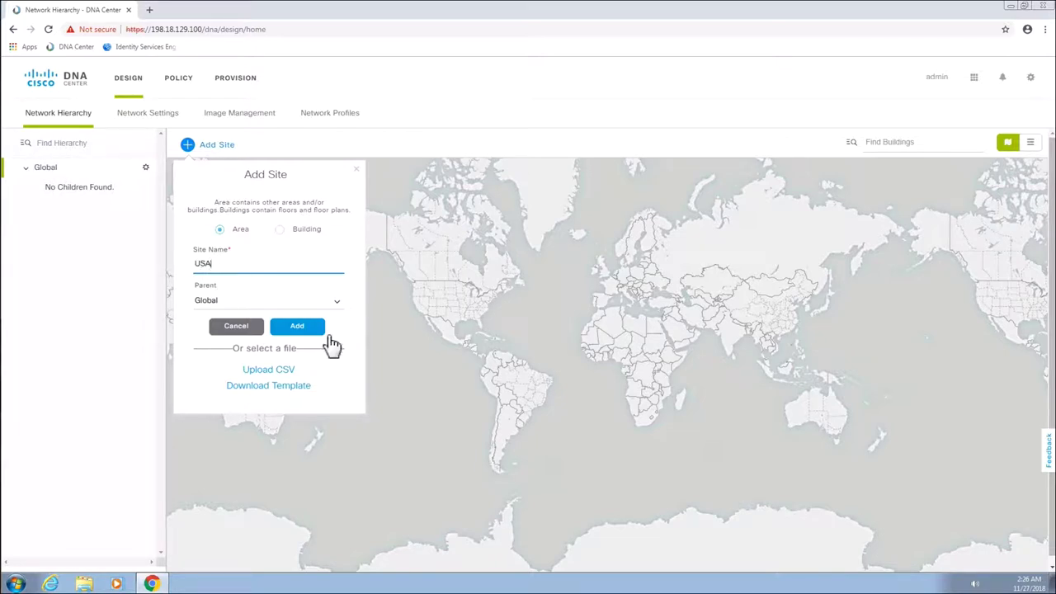
{"action": "left_click", "coordinate": [296, 331]}
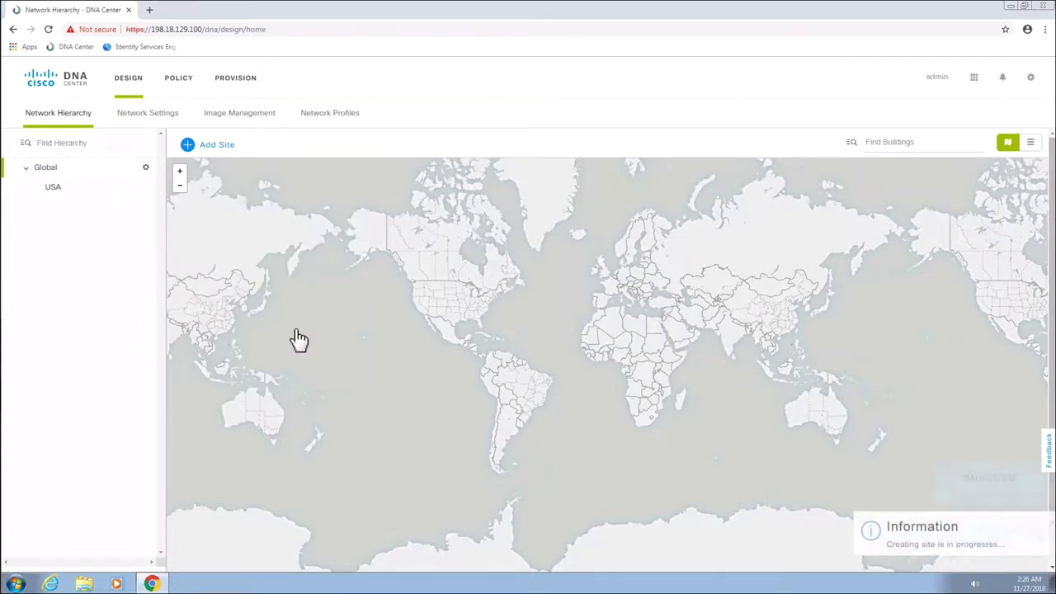
Add an area named SJC inside USA
{"action": "left_click", "coordinate": [73, 192]}
{"action": "left_click", "coordinate": [147, 191]}
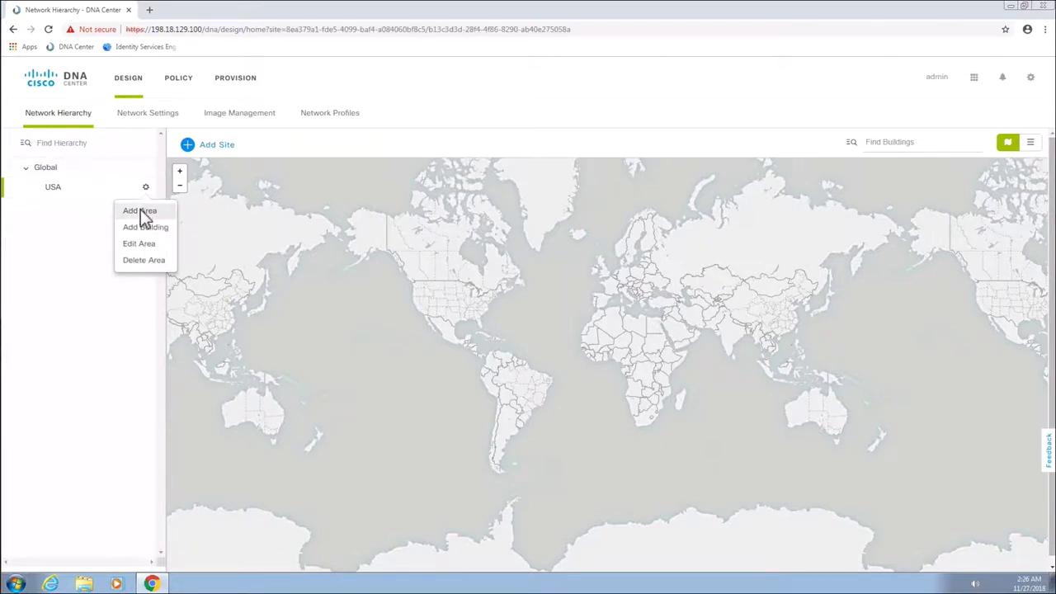
{"action": "left_click", "coordinate": [142, 212]}
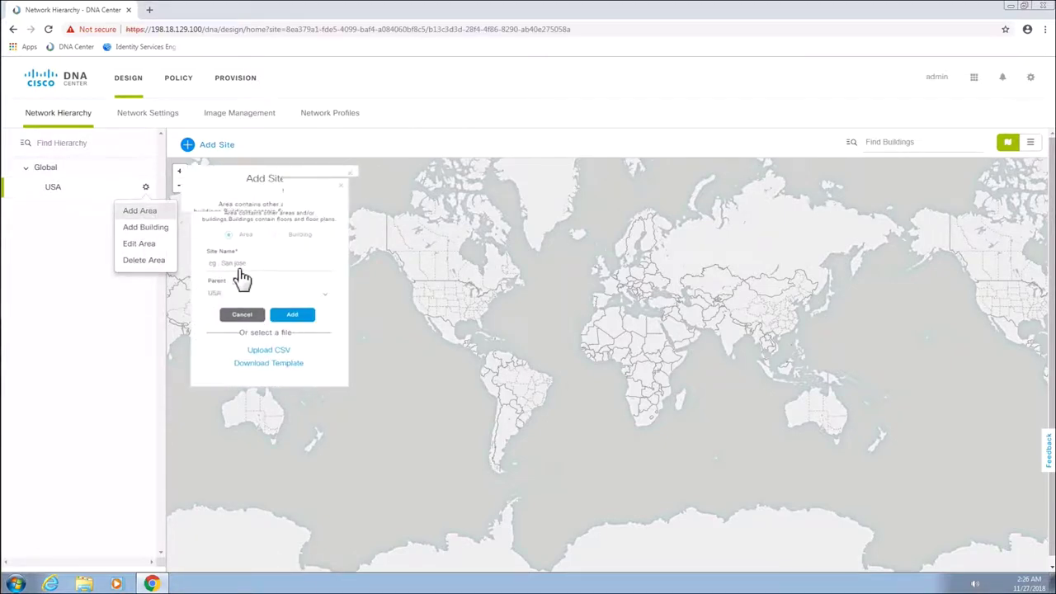
{"action": "left_click", "coordinate": [242, 263]}
{"action": "type", "text": "SJ"}
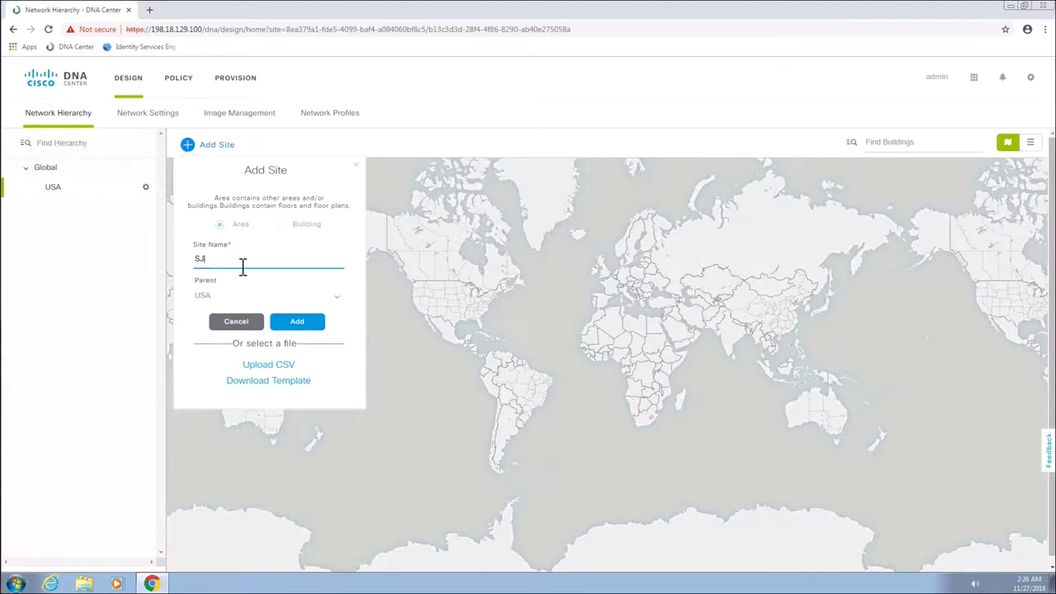
{"action": "type", "text": "C"}
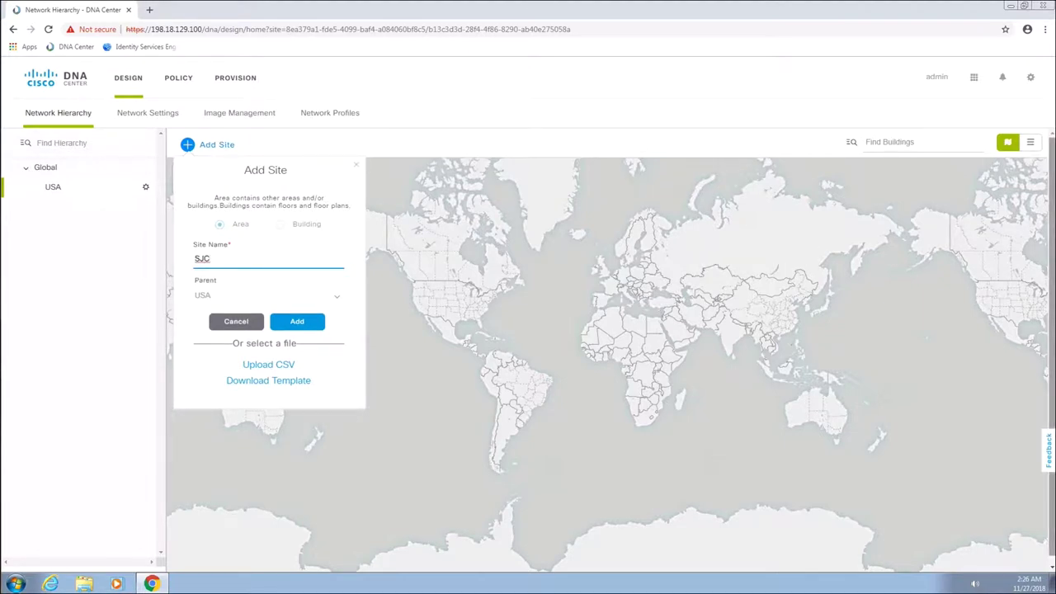
{"action": "left_click", "coordinate": [299, 324]}
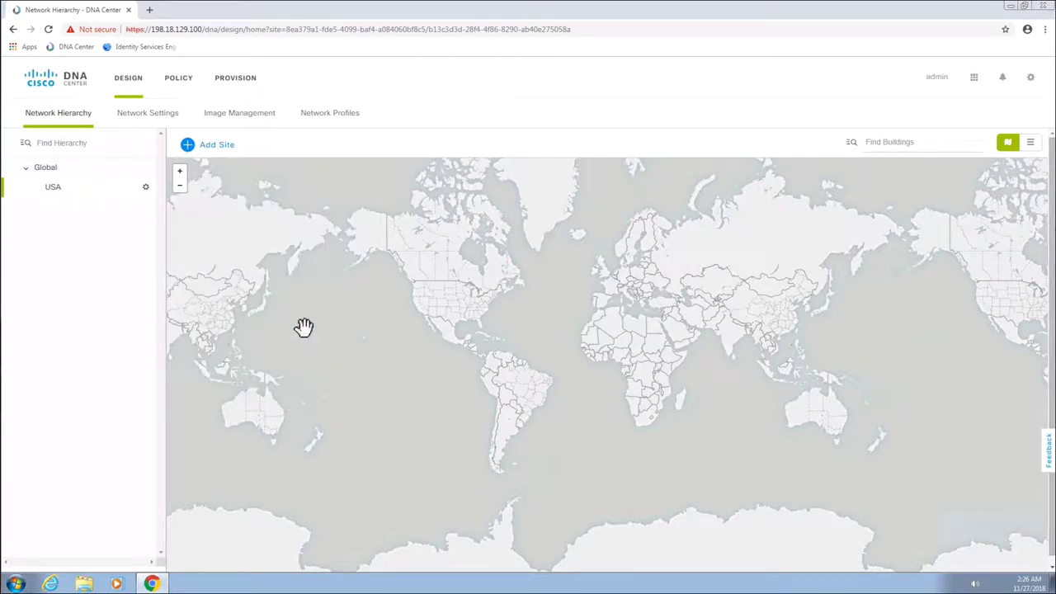
{"action": "left_click", "coordinate": [65, 216]}
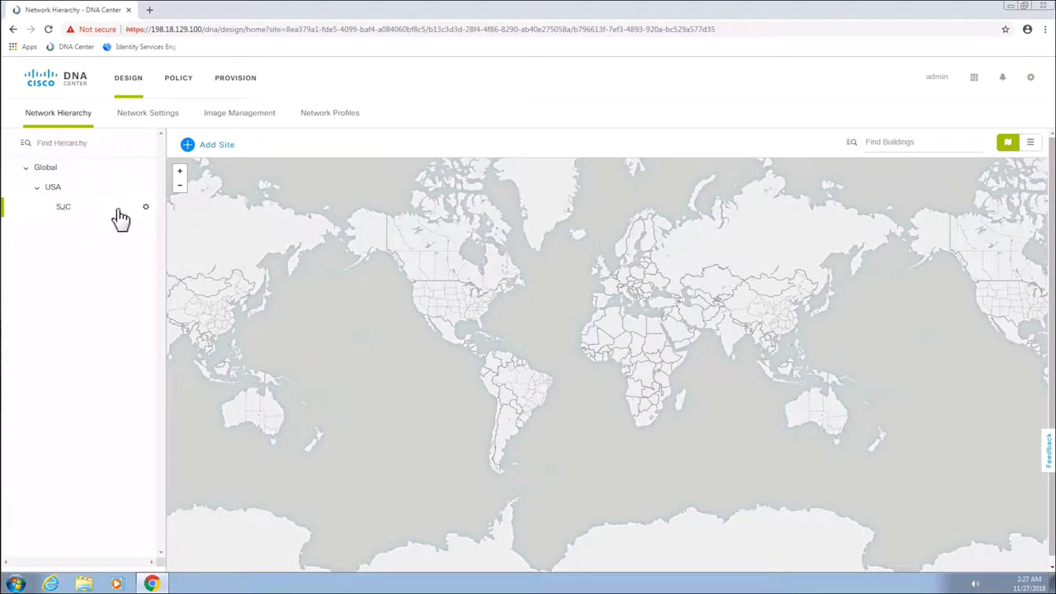
{"action": "left_click", "coordinate": [146, 208]}
Add Building 14 under SJC with its Milpitas street address, latitude 37.413 and longitude -121.914035
{"action": "left_click", "coordinate": [145, 248]}
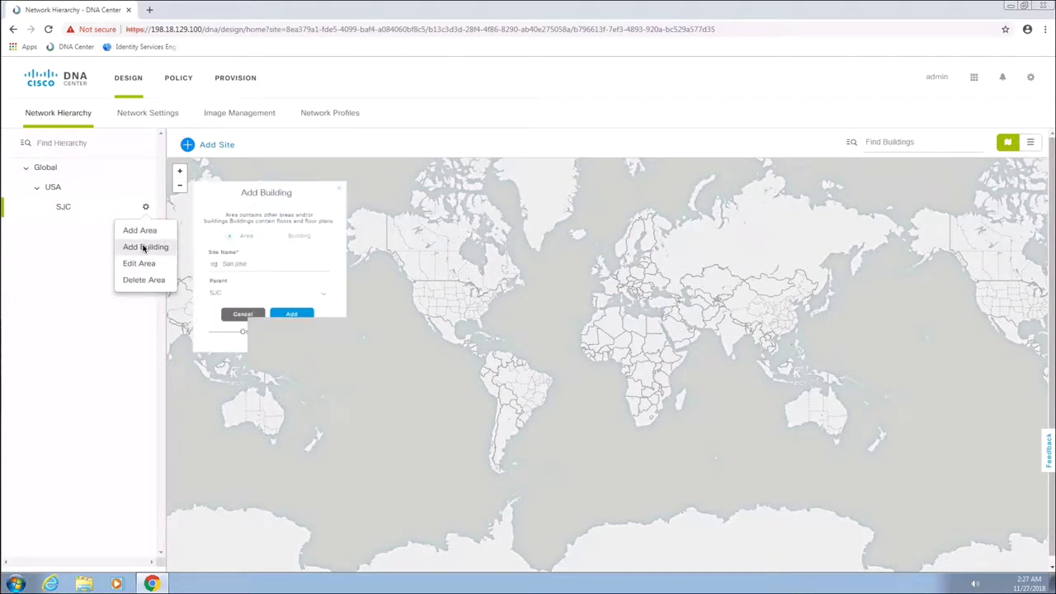
{"action": "left_click", "coordinate": [230, 262]}
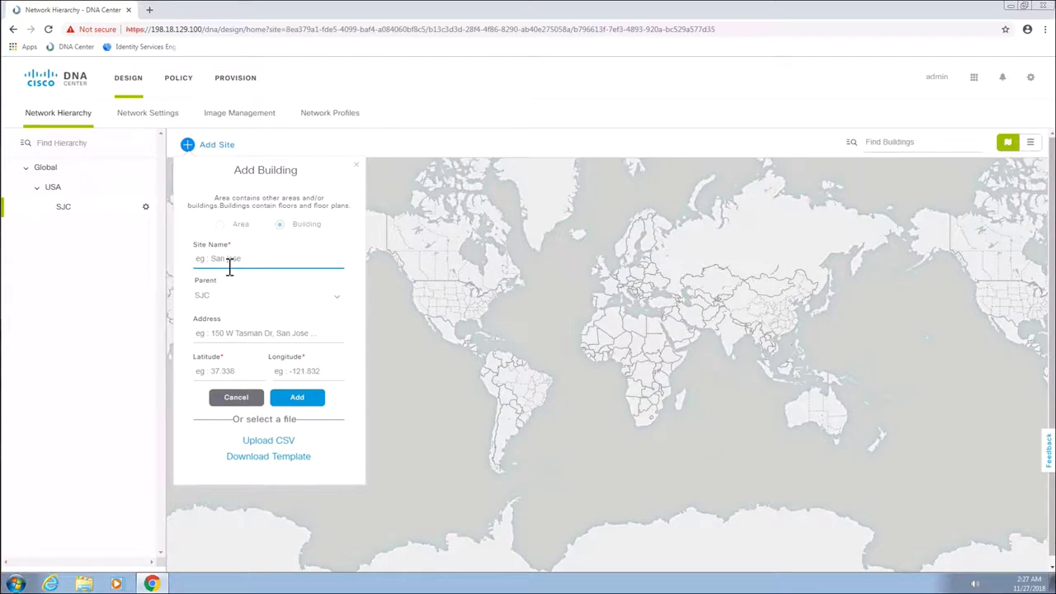
{"action": "type", "text": "Building 14"}
{"action": "left_click", "coordinate": [218, 339]}
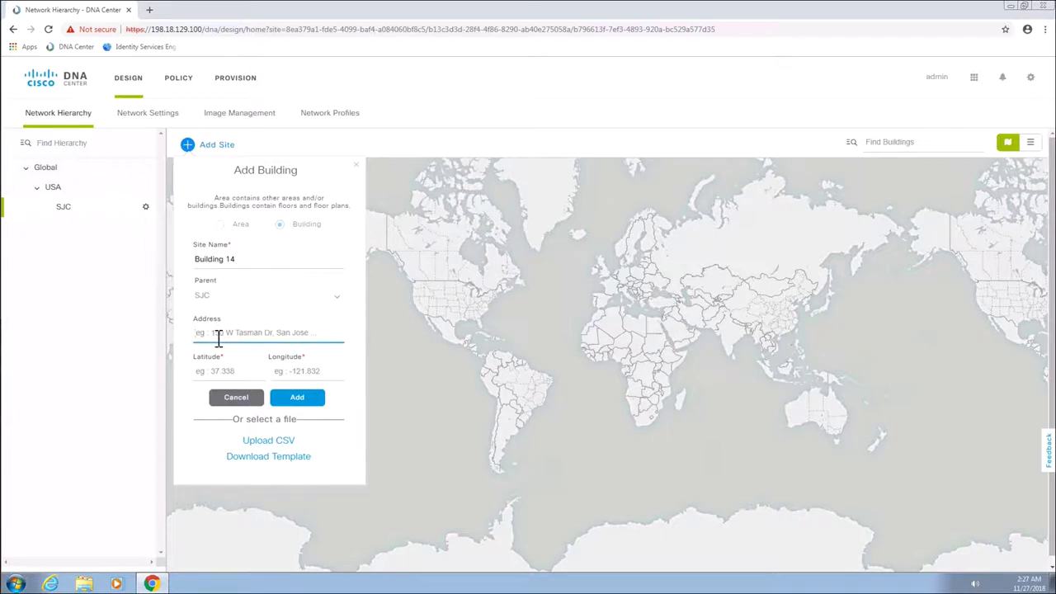
{"action": "type", "text": "536 A"}
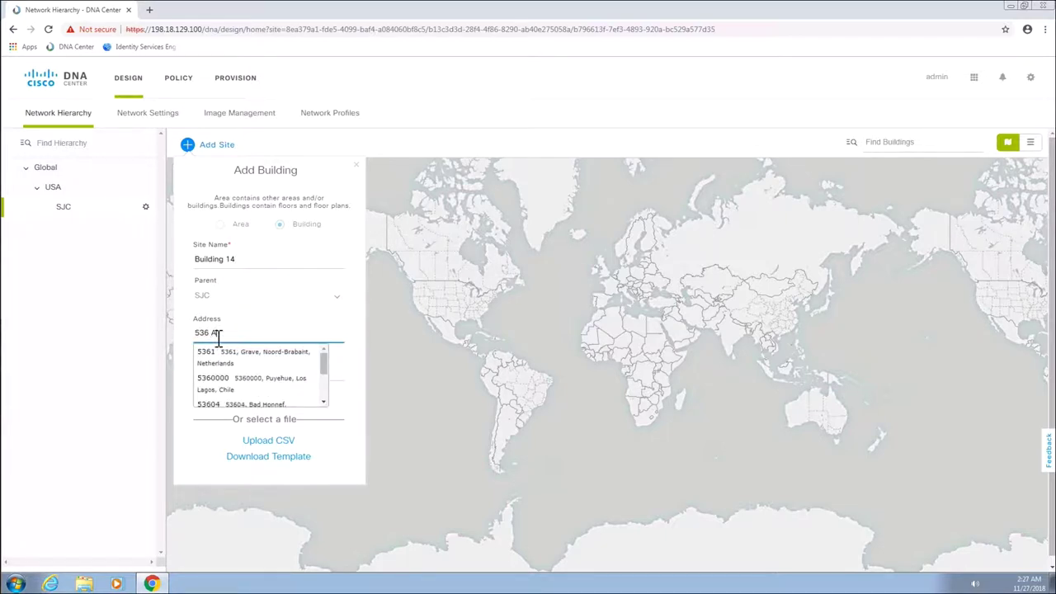
{"action": "type", "text": "lder Drive, Mil"}
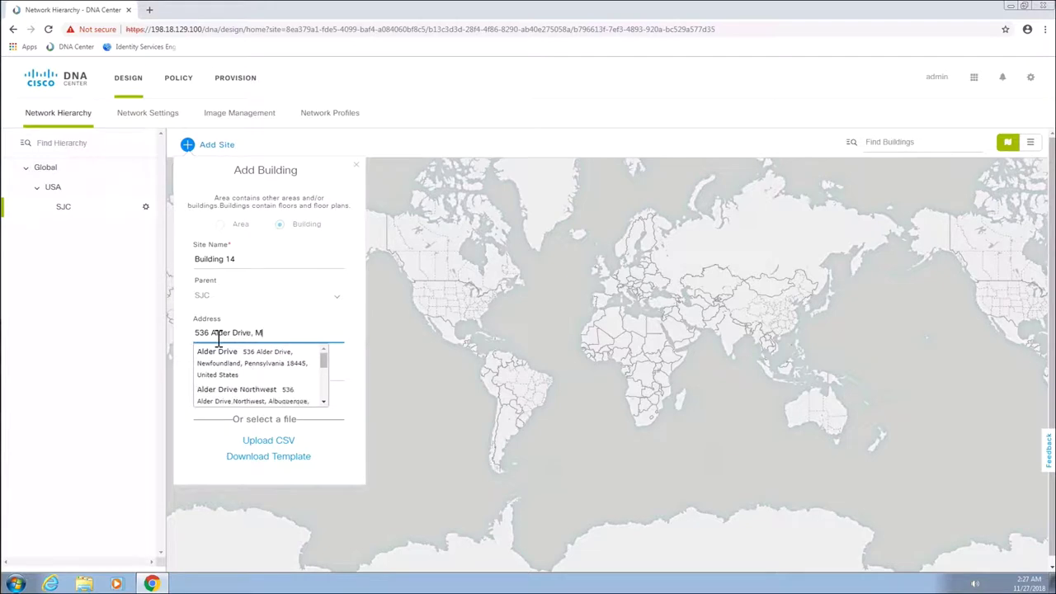
{"action": "type", "text": "pit"}
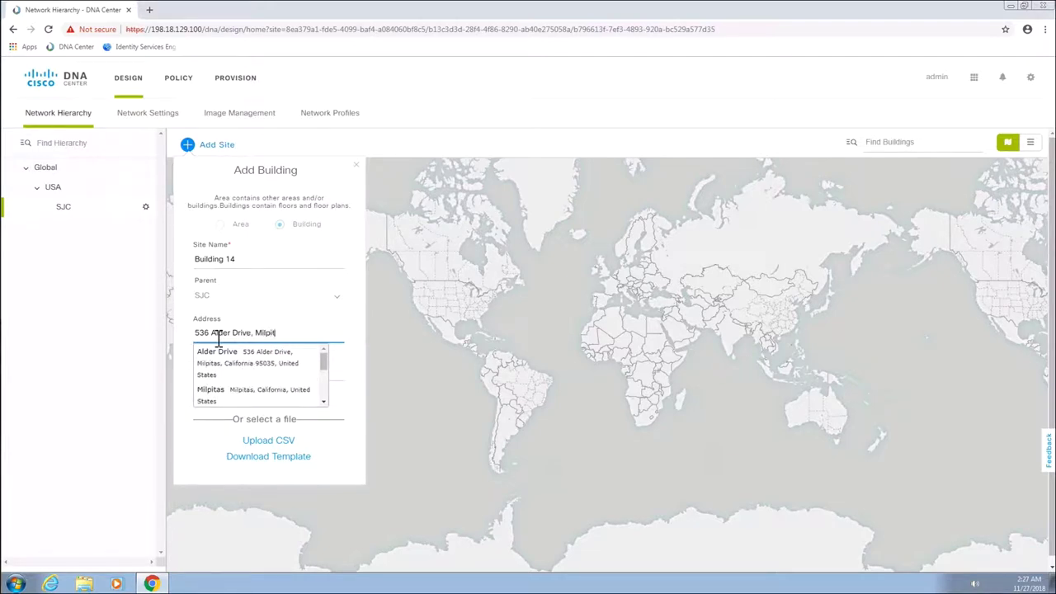
{"action": "type", "text": "as, California"}
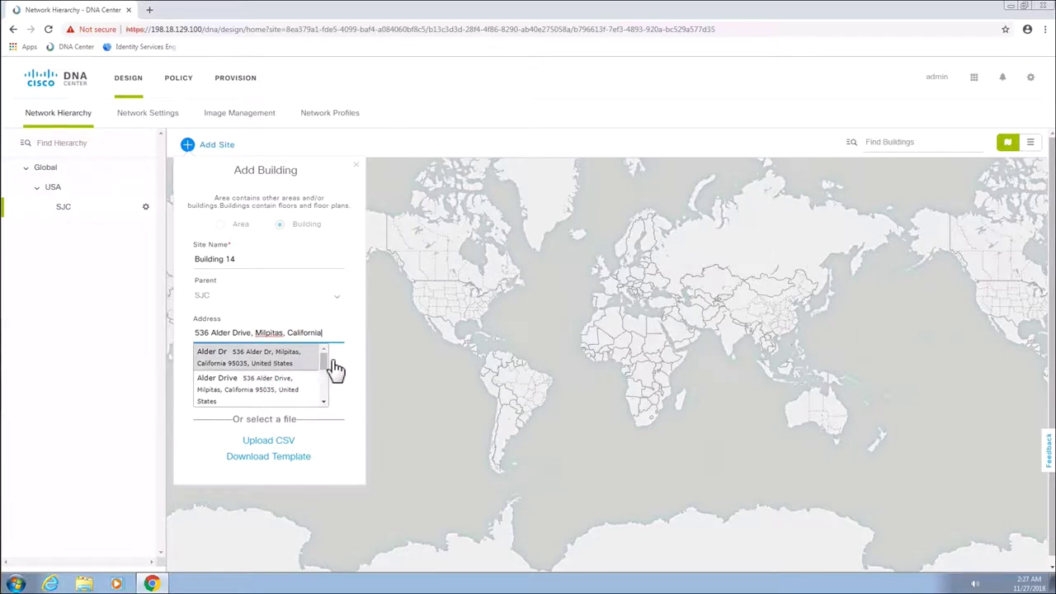
{"action": "key", "text": "Tab"}
{"action": "type", "text": "3"}
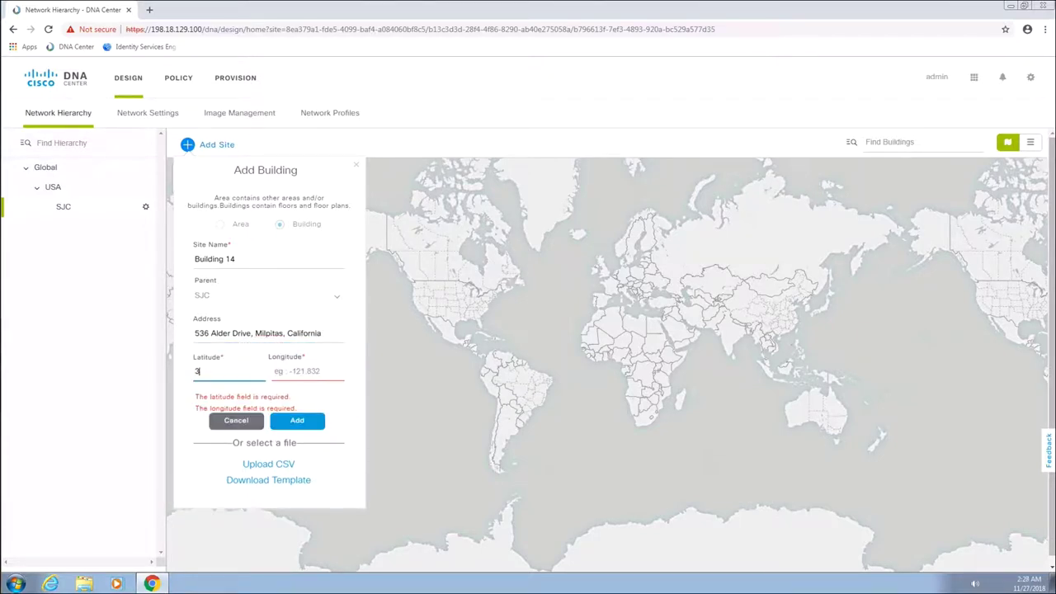
{"action": "type", "text": "7.413535"}
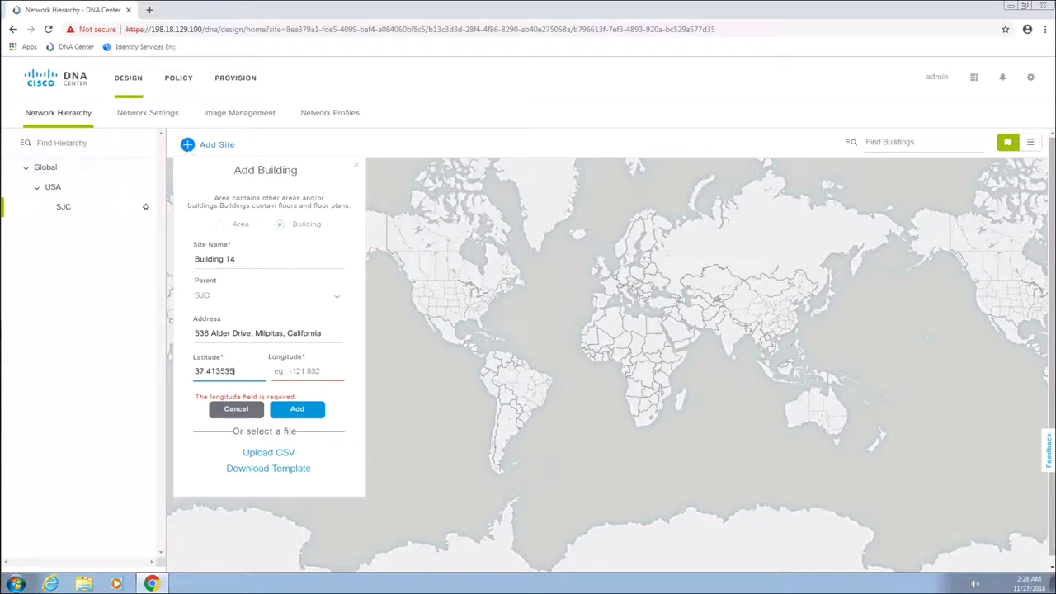
{"action": "left_click", "coordinate": [275, 371]}
{"action": "type", "text": "-121."}
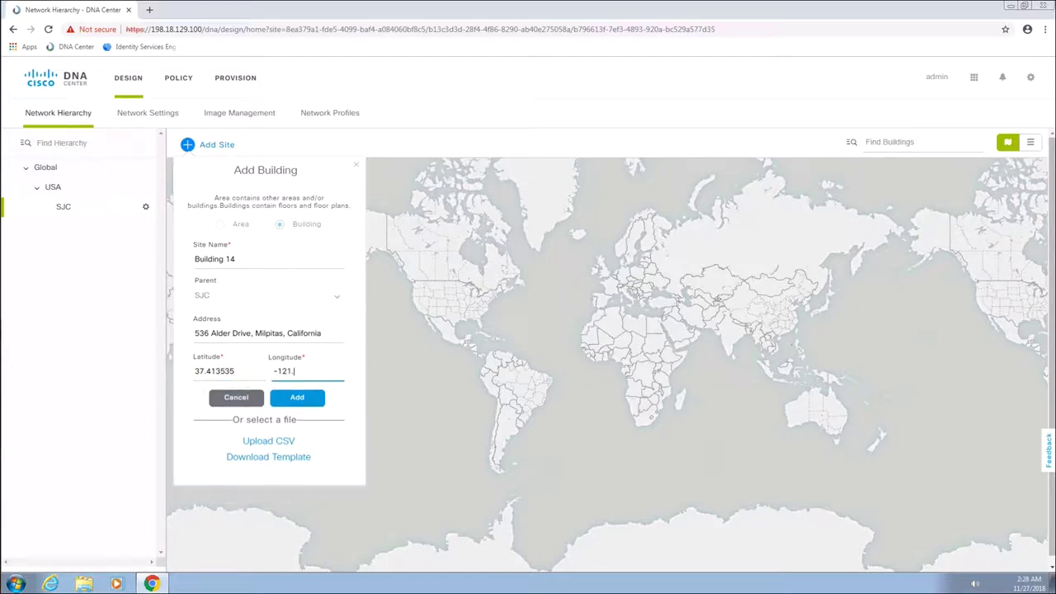
{"action": "type", "text": "91"}
{"action": "type", "text": "4035"}
{"action": "left_click", "coordinate": [300, 400]}
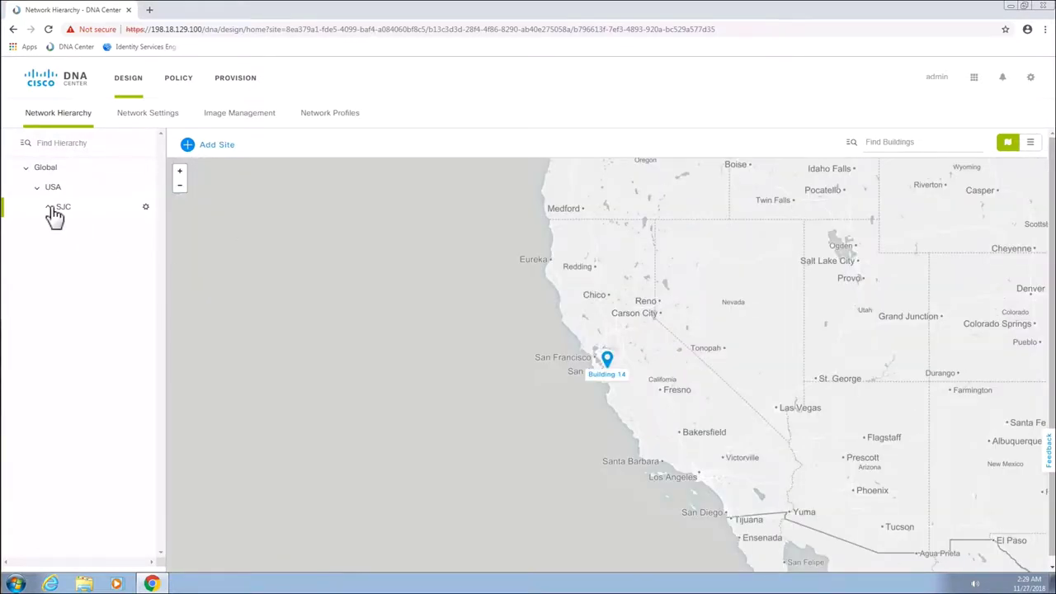
{"action": "left_click", "coordinate": [50, 207]}
Add a floor named Fourth Floor, floor number 4, to Building 14
{"action": "left_click", "coordinate": [76, 229]}
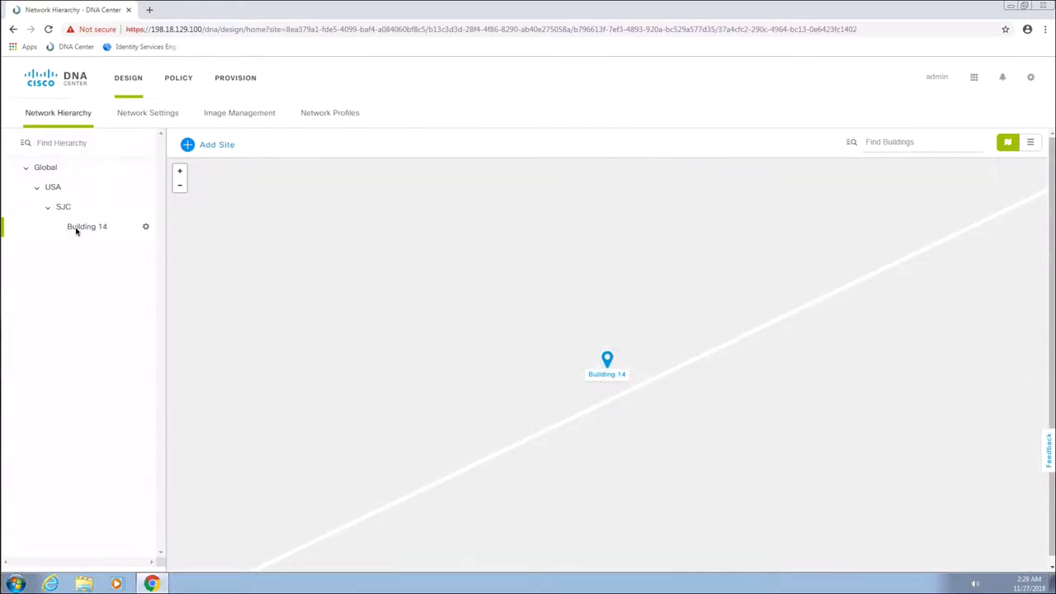
{"action": "left_click", "coordinate": [145, 227]}
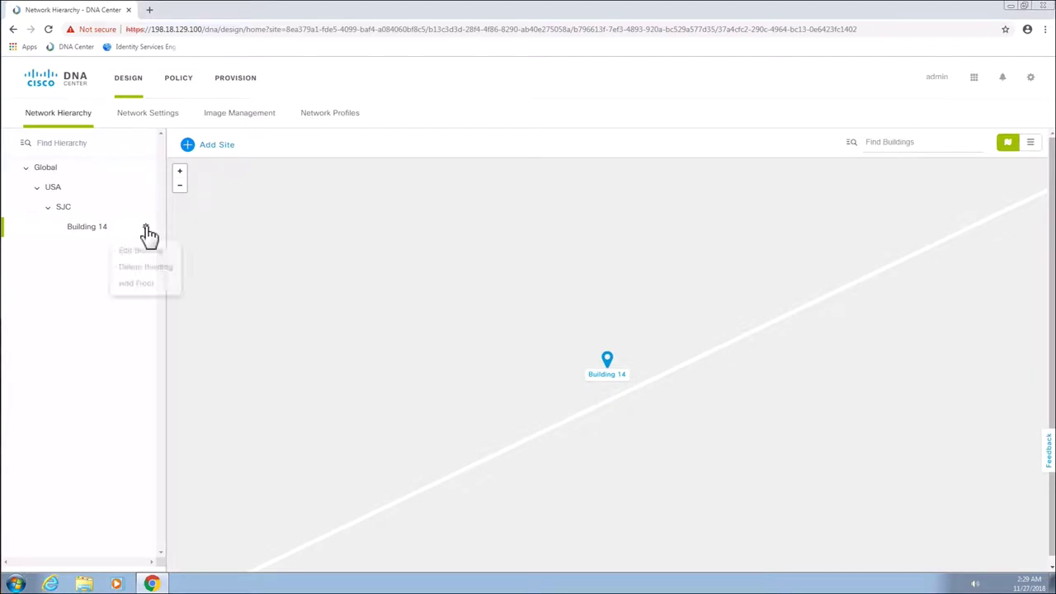
{"action": "left_click", "coordinate": [136, 285]}
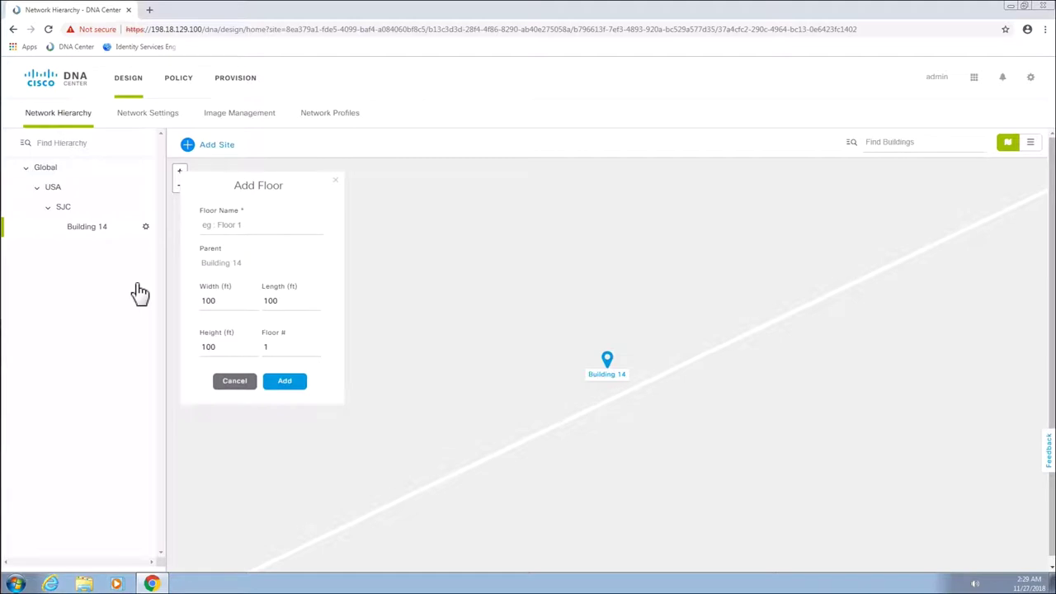
{"action": "left_click", "coordinate": [220, 230]}
{"action": "type", "text": "Fourth Floor"}
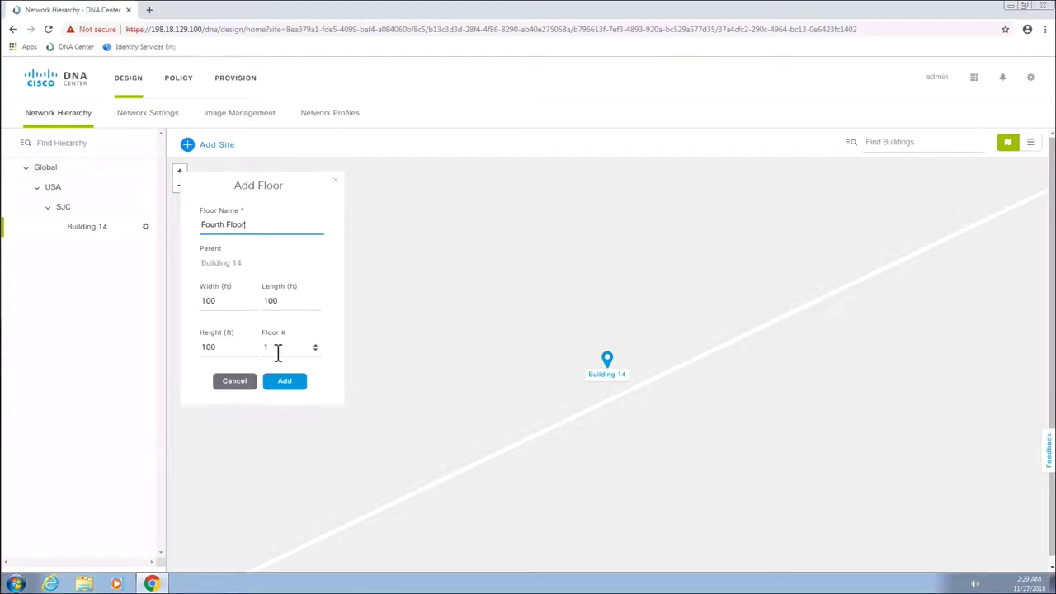
{"action": "double_click", "coordinate": [266, 348]}
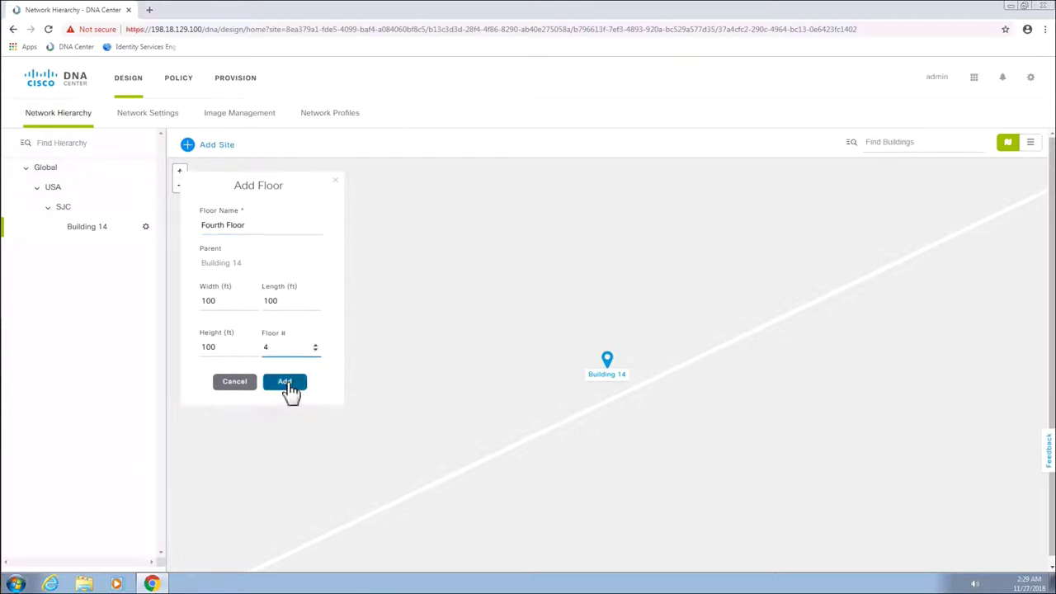
{"action": "left_click", "coordinate": [285, 383]}
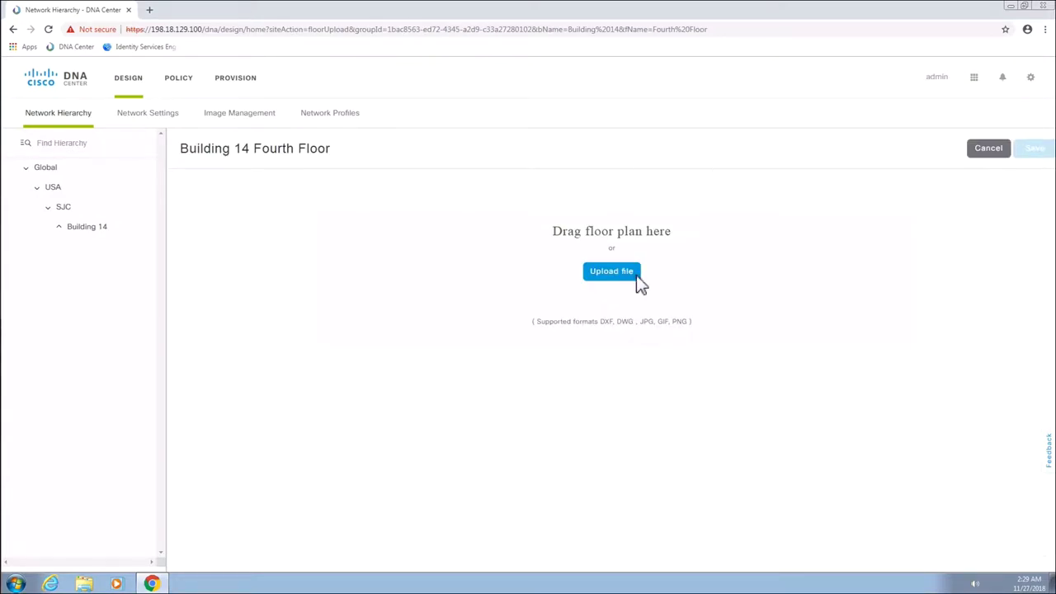
Upload SJ-14_4.dxf as the Fourth Floor plan, save it, then go to Network Settings
{"action": "left_click", "coordinate": [611, 273]}
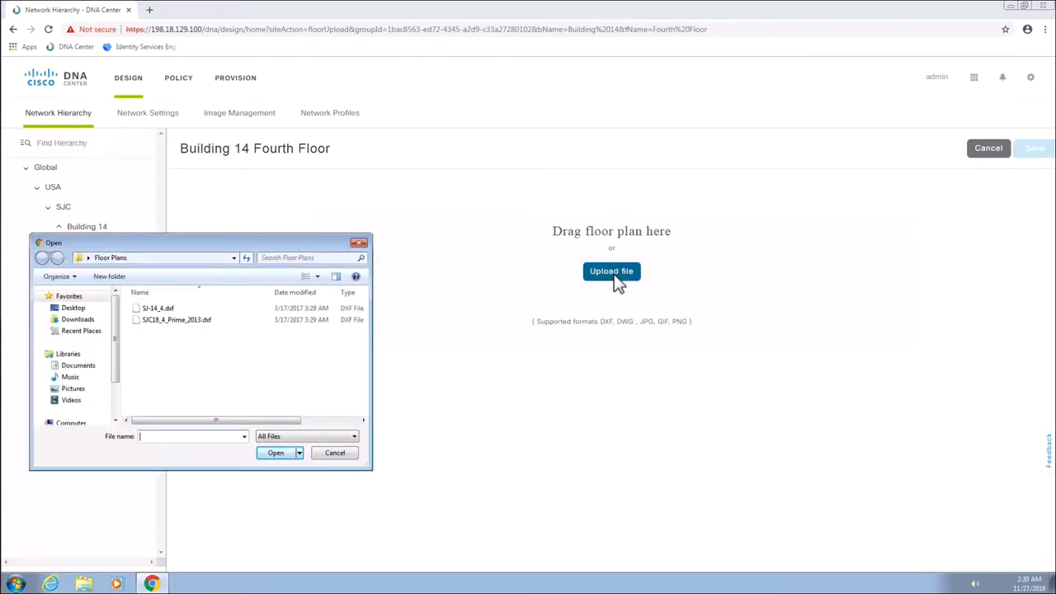
{"action": "left_click", "coordinate": [169, 310]}
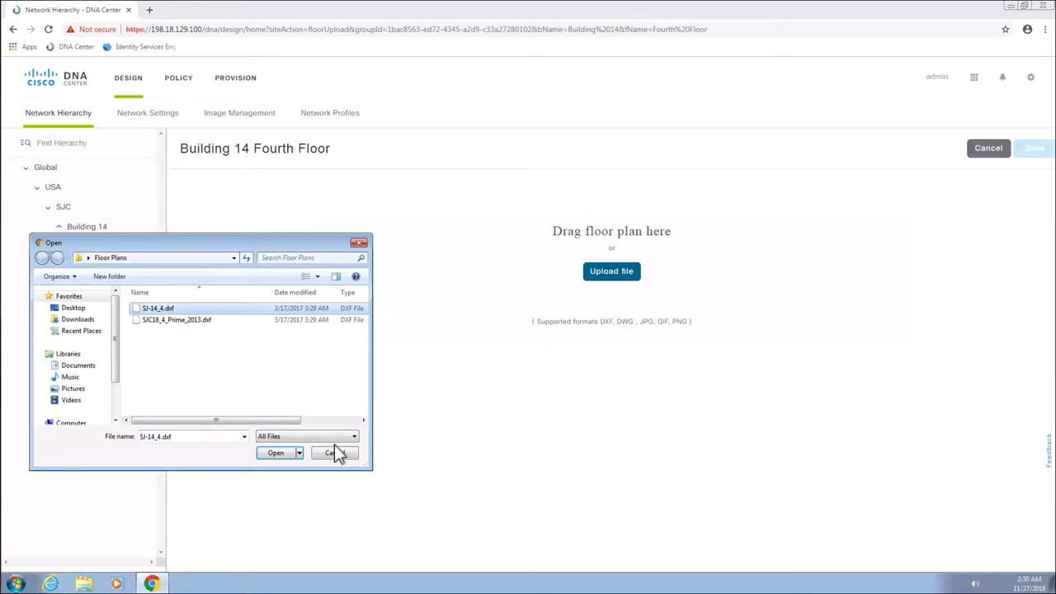
{"action": "left_click", "coordinate": [276, 453]}
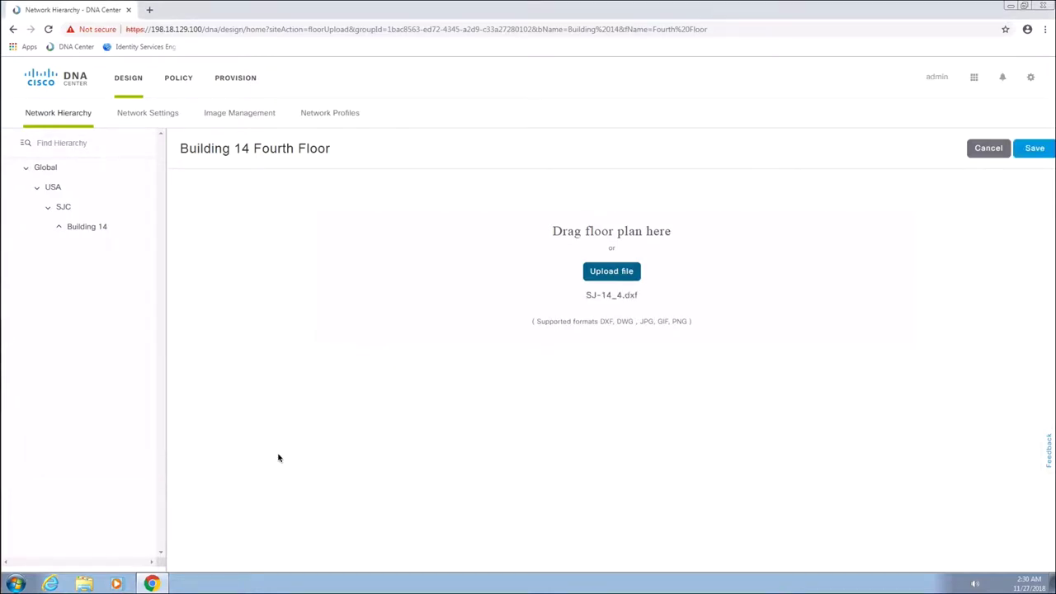
{"action": "left_click", "coordinate": [1037, 152]}
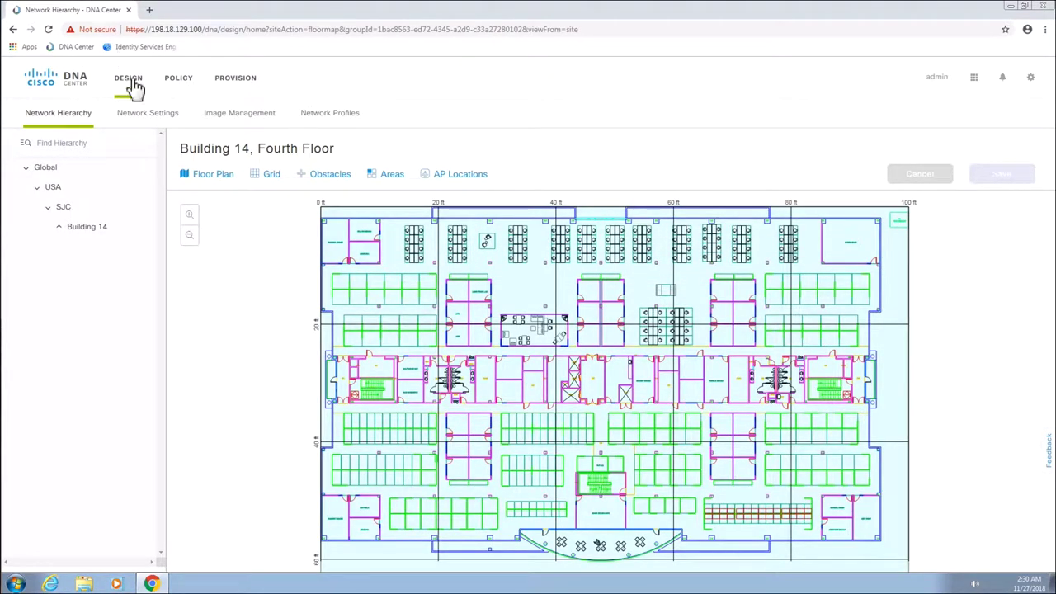
{"action": "left_click", "coordinate": [140, 123]}
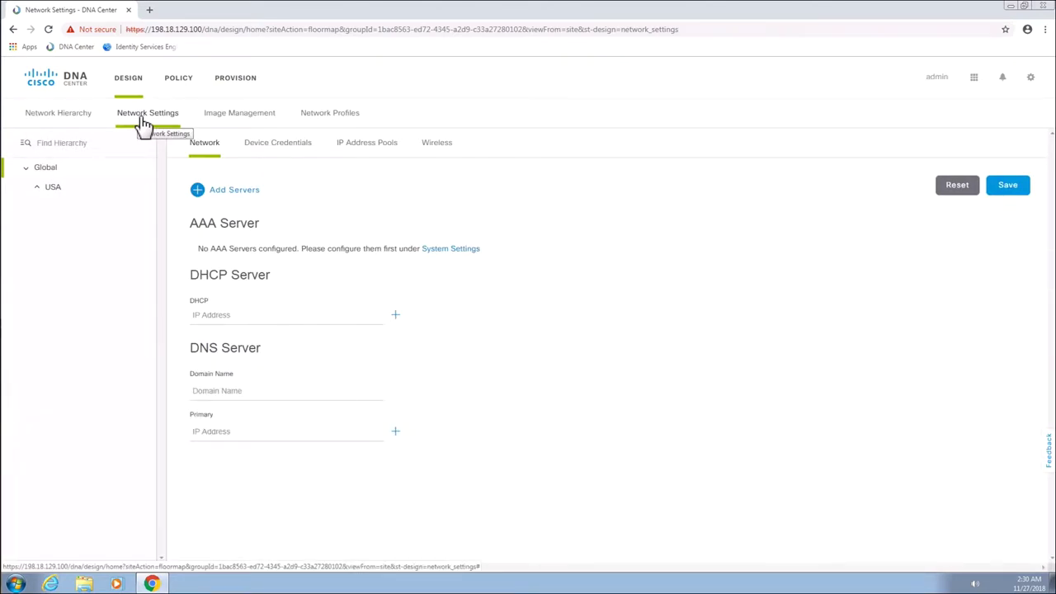
In System Settings, add a Cisco ISE AAA server at 198.18.133.27 with its shared secret
{"action": "left_click", "coordinate": [1030, 77]}
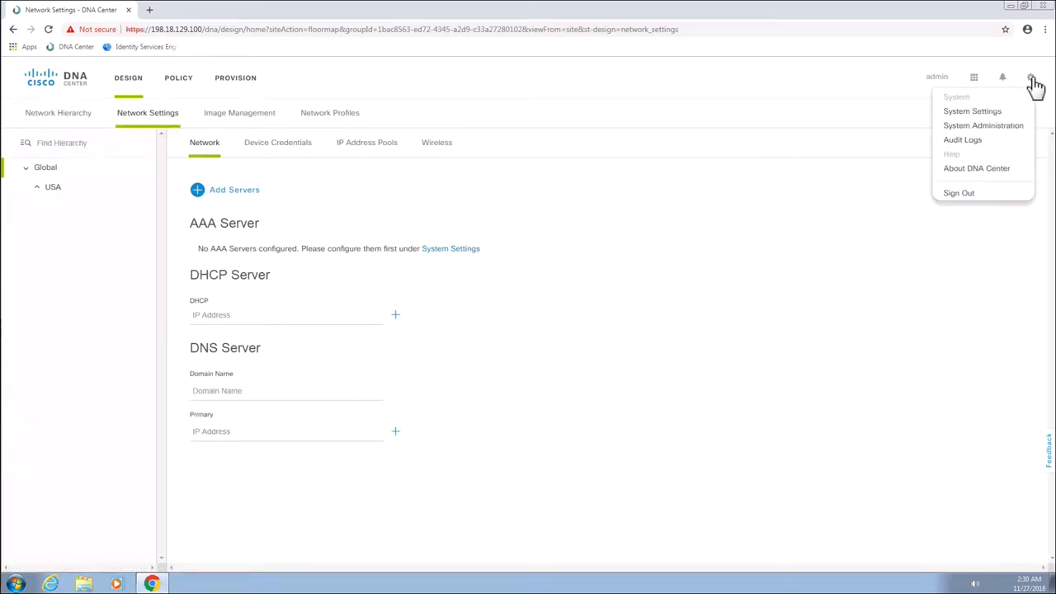
{"action": "left_click", "coordinate": [986, 113]}
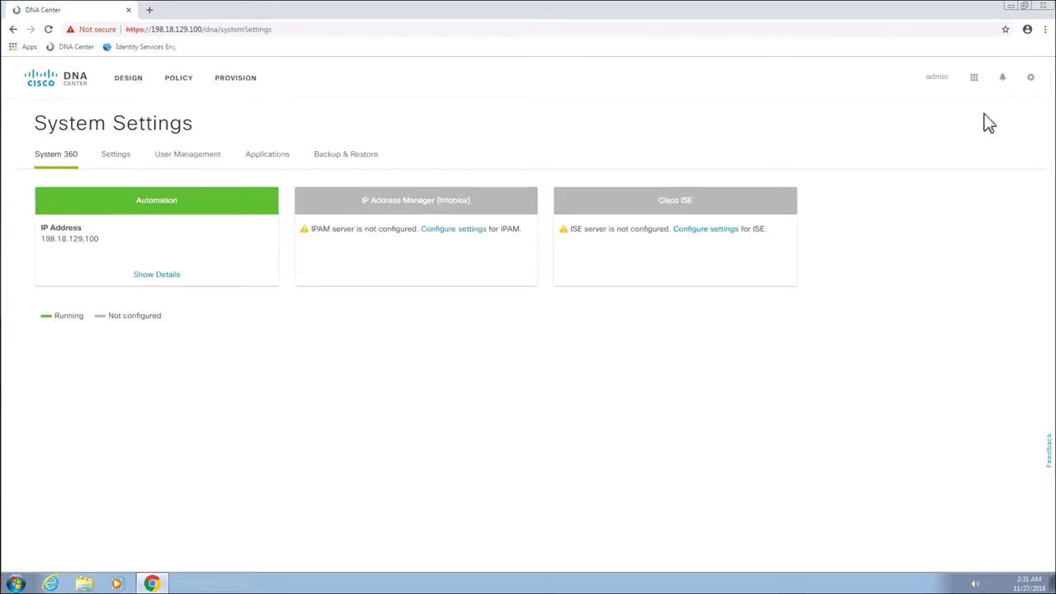
{"action": "left_click", "coordinate": [116, 162]}
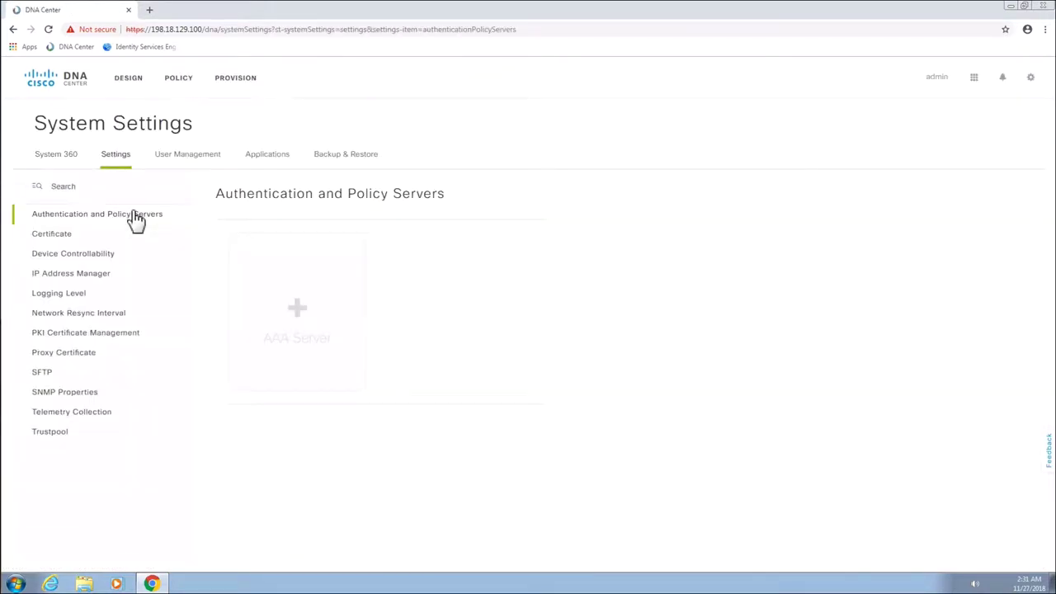
{"action": "left_click", "coordinate": [297, 313]}
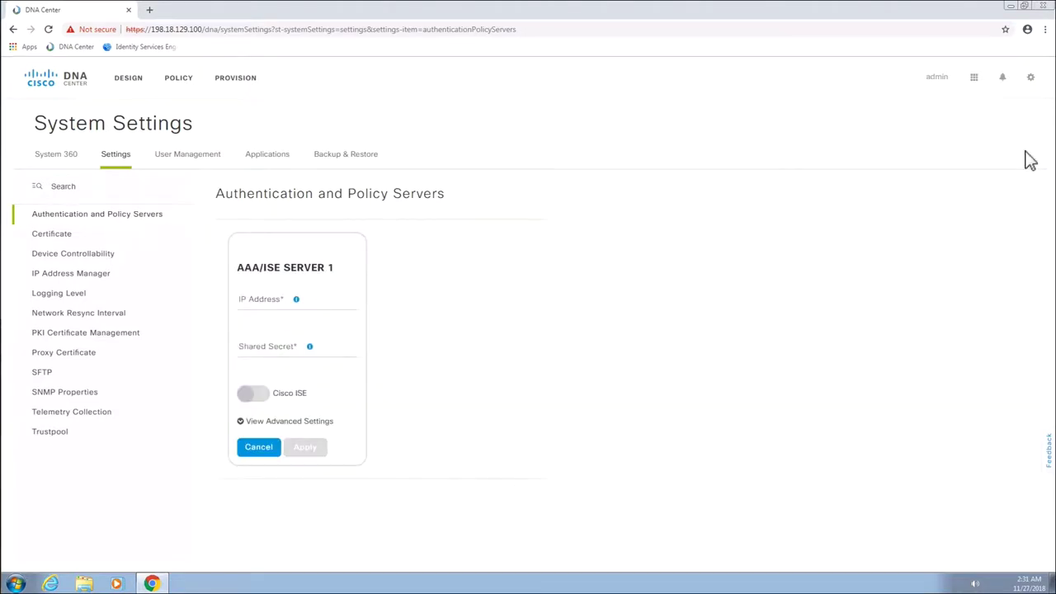
{"action": "left_click", "coordinate": [253, 396]}
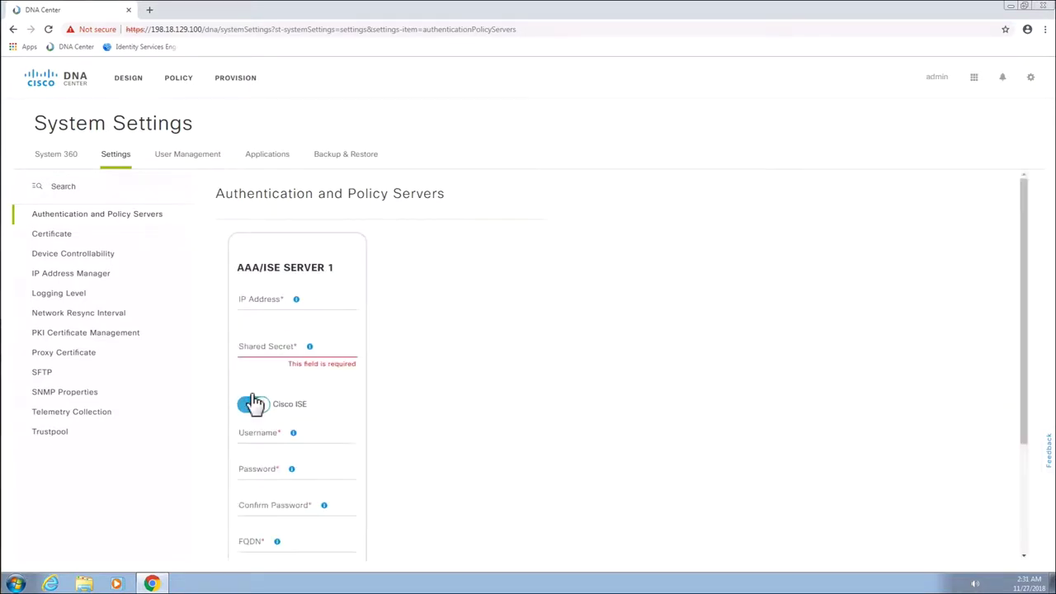
{"action": "left_click", "coordinate": [273, 308]}
{"action": "type", "text": "198.18.133.27"}
{"action": "left_click", "coordinate": [267, 351]}
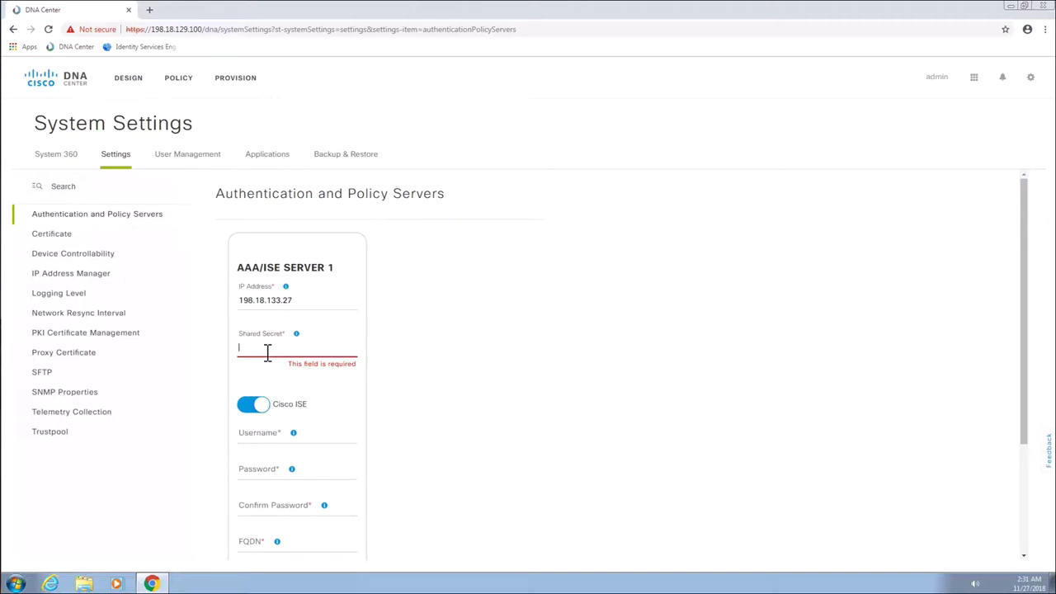
{"action": "type", "text": "C"}
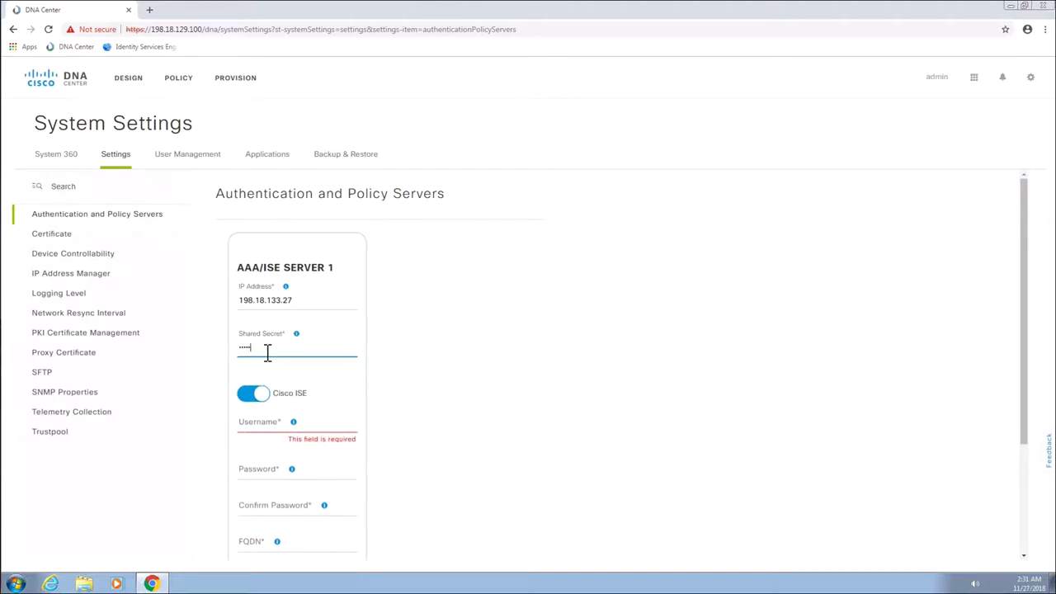
Enter the ISE login credentials, FQDN ise.dcloud.cisco.com and subscriber name dnac, then apply
{"action": "left_click", "coordinate": [270, 430]}
{"action": "type", "text": "admin"}
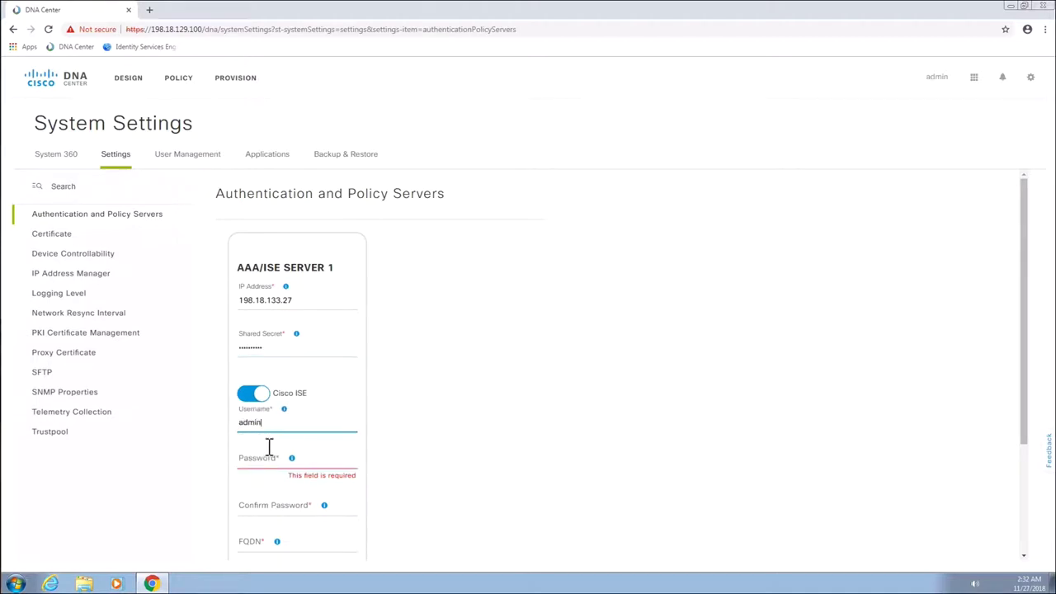
{"action": "left_click", "coordinate": [267, 460]}
{"action": "type", "text": "C1"}
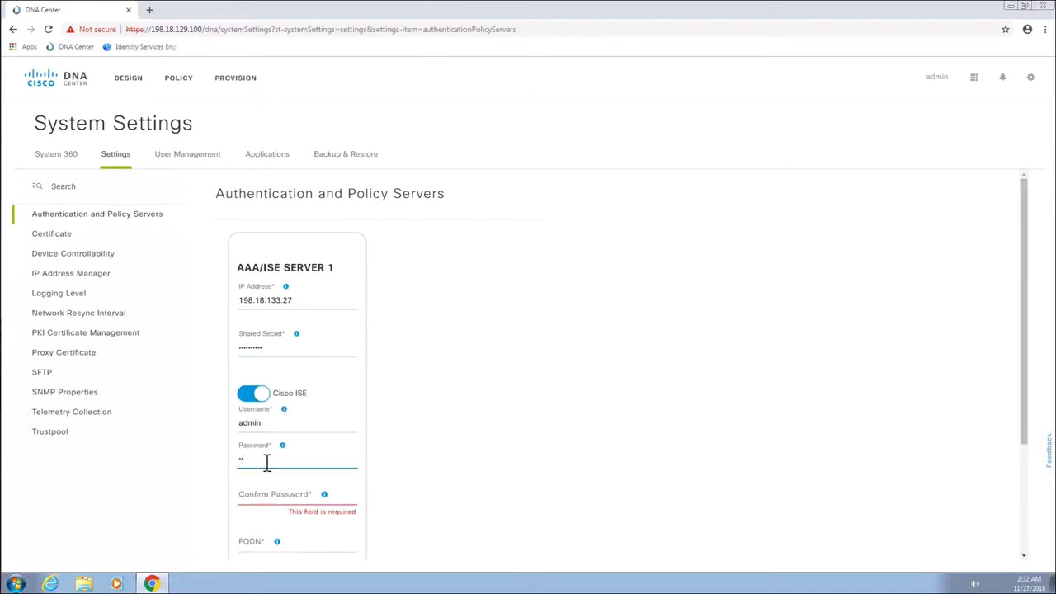
{"action": "type", "text": "sco12345"}
{"action": "left_click", "coordinate": [270, 498]}
{"action": "type", "text": "C"}
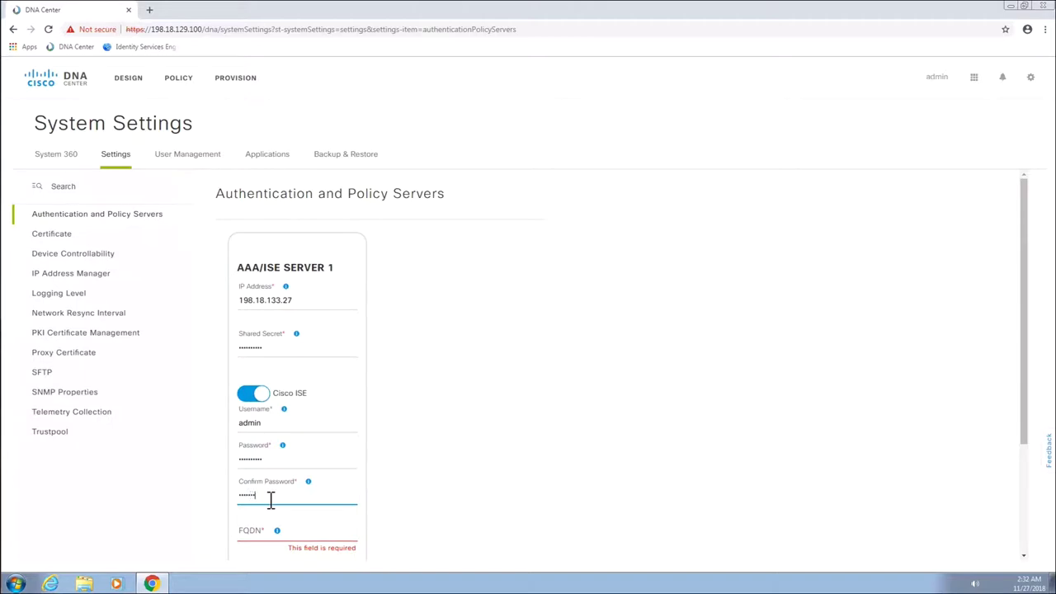
{"action": "left_click", "coordinate": [258, 537]}
{"action": "type", "text": "ise.d"}
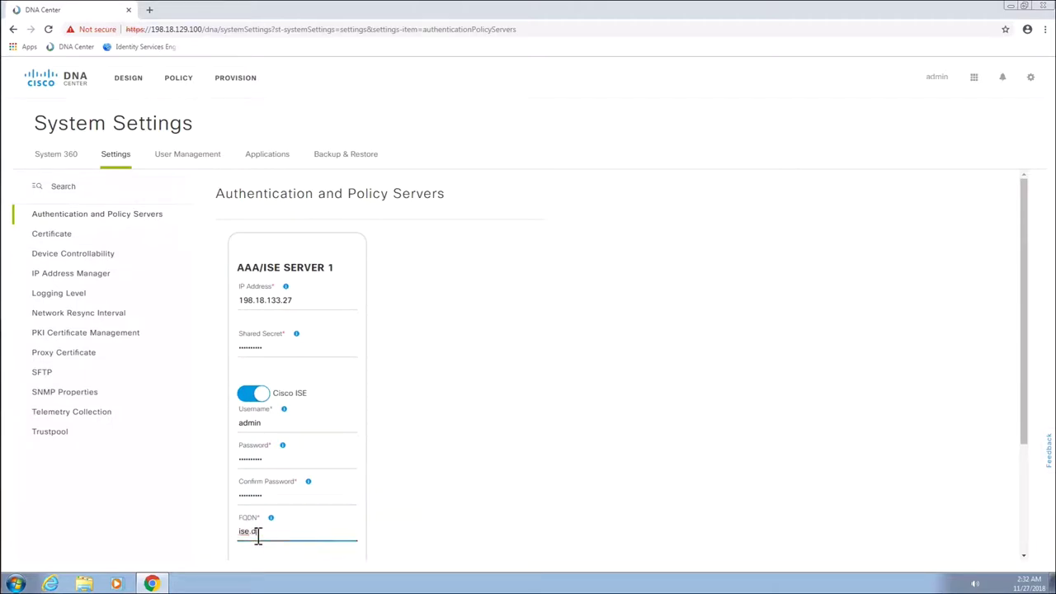
{"action": "type", "text": "cloud.cisco.com"}
{"action": "left_click", "coordinate": [479, 504]}
{"action": "scroll", "coordinate": [480, 504], "scroll_direction": "down", "scroll_amount": 1}
{"action": "scroll", "coordinate": [480, 504], "scroll_direction": "down", "scroll_amount": 3}
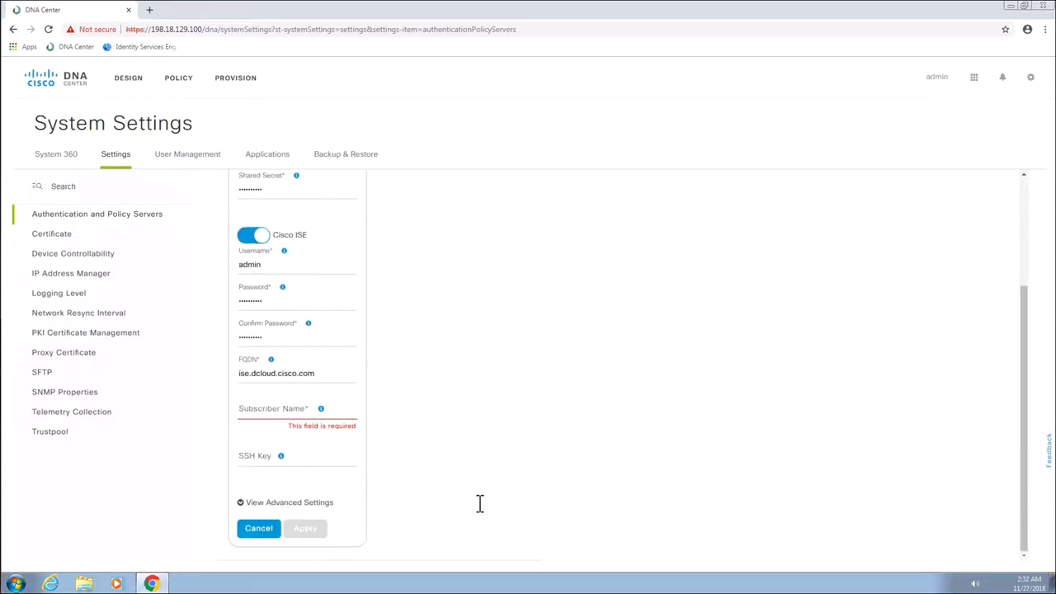
{"action": "left_click", "coordinate": [259, 417]}
{"action": "type", "text": "dnac"}
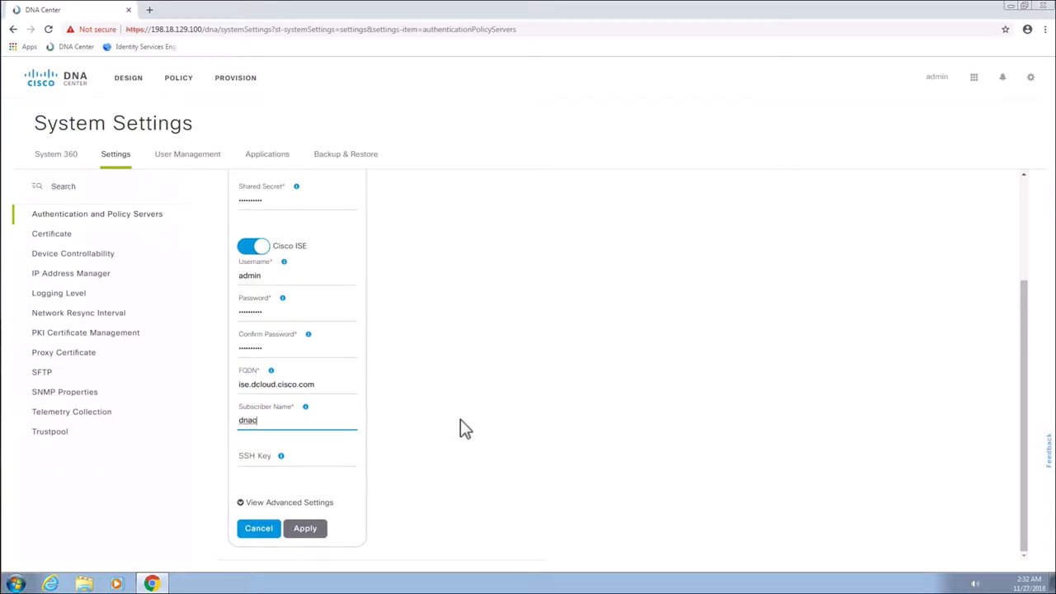
{"action": "left_click", "coordinate": [307, 531]}
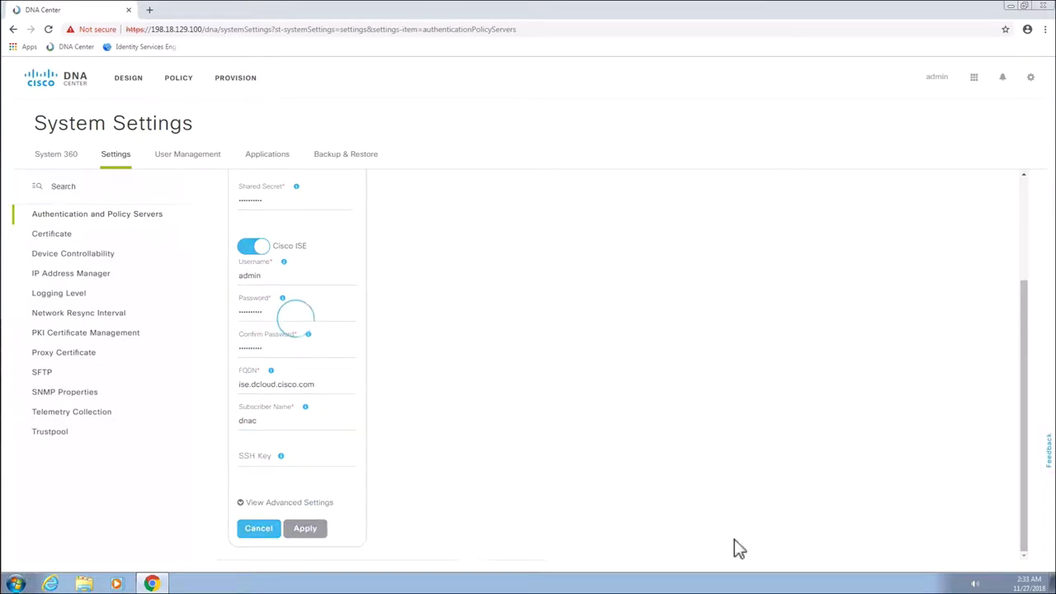
Log in to the ISE admin console at 198.18.133.27 in a new browser tab
{"action": "left_click", "coordinate": [149, 10]}
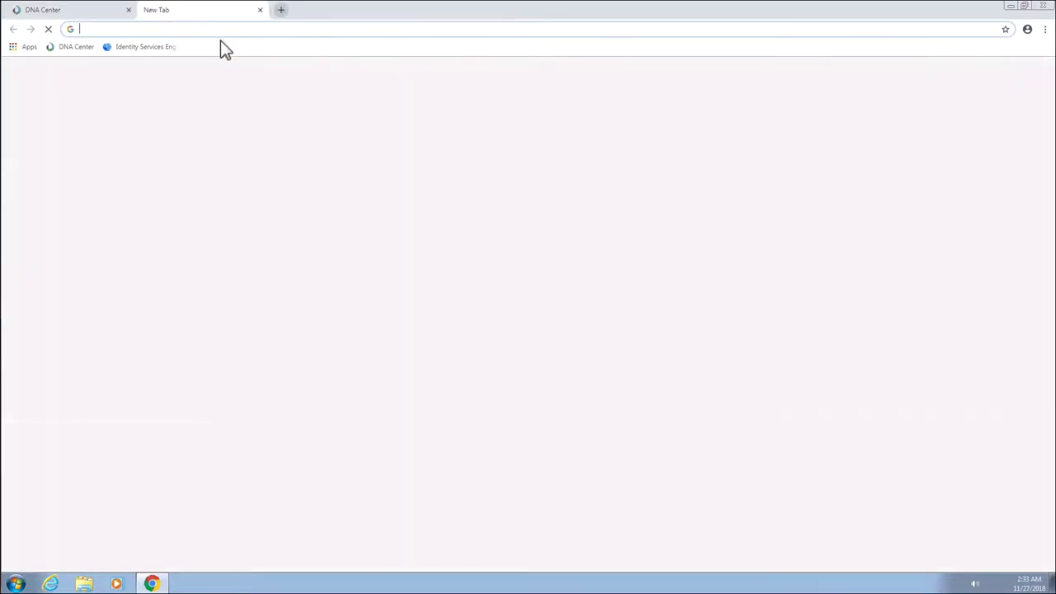
{"action": "type", "text": "19"}
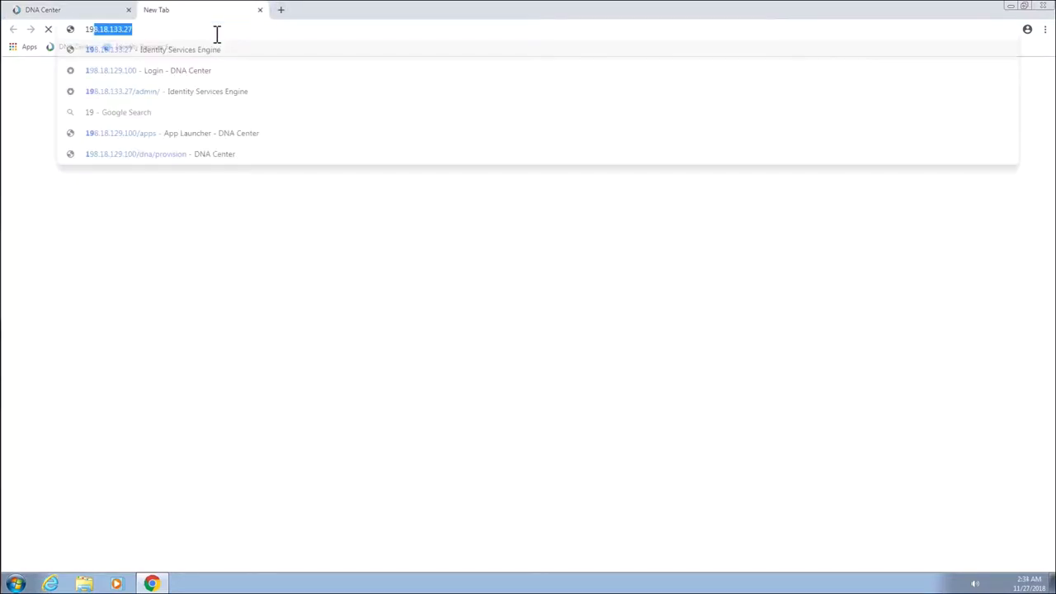
{"action": "type", "text": "8.18.133.27"}
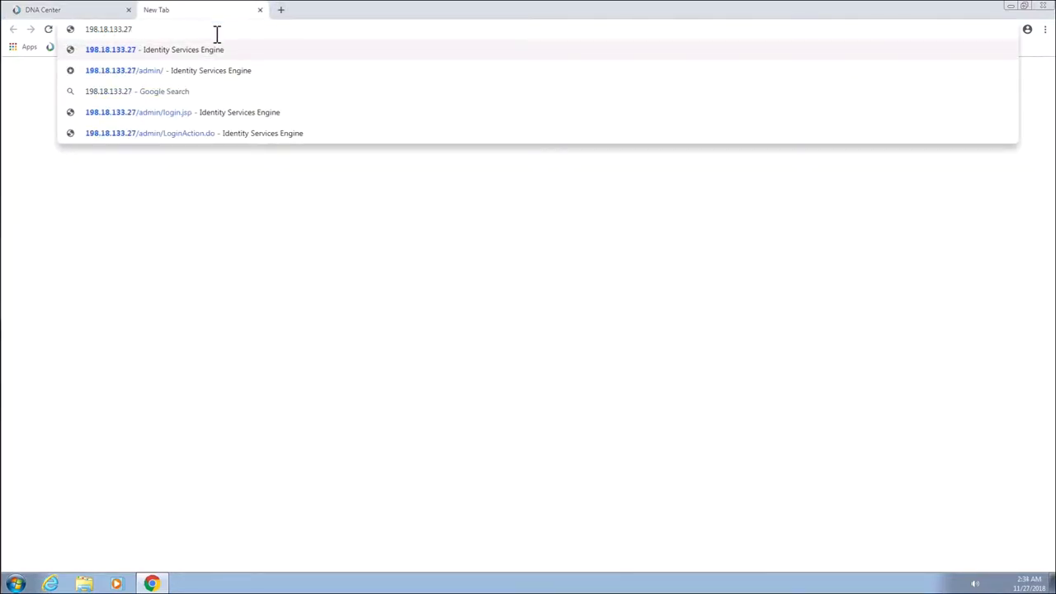
{"action": "key", "text": "Return"}
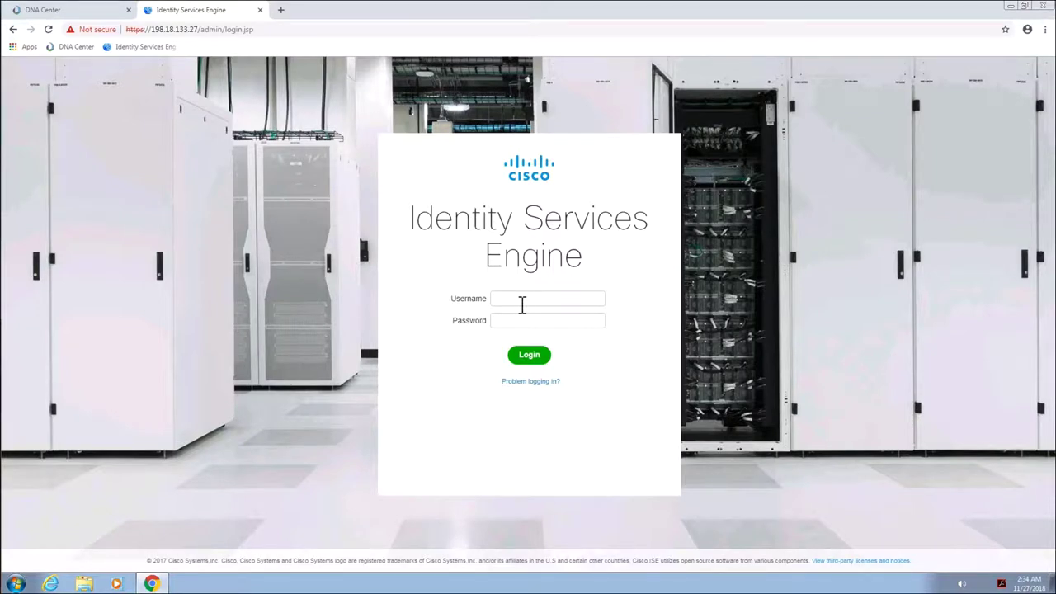
{"action": "type", "text": "admin"}
{"action": "left_click", "coordinate": [533, 359]}
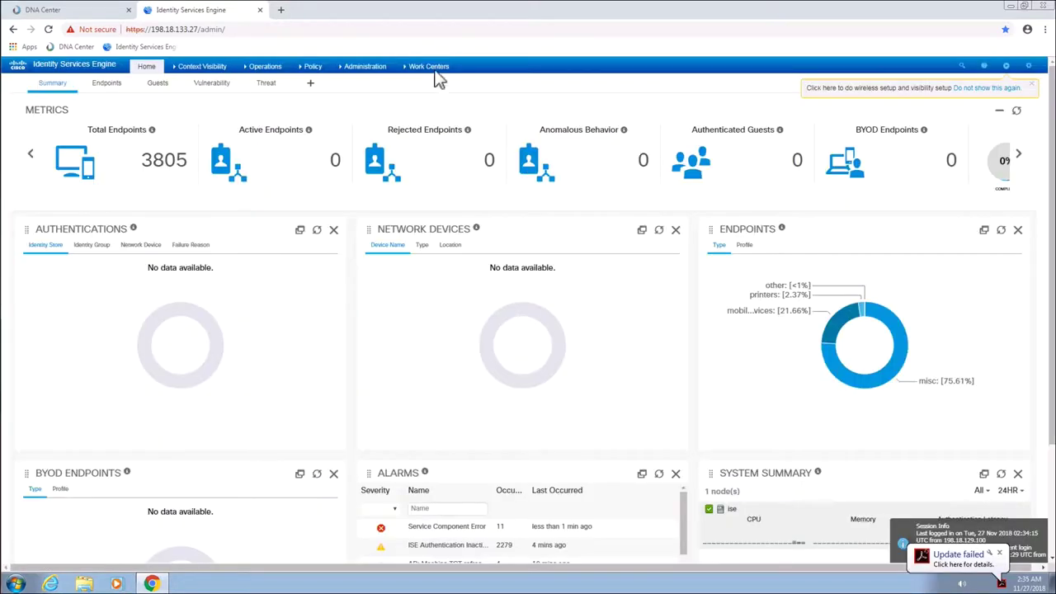
Check the ERS settings under System Settings, then go to the Admin Access page
{"action": "mouse_move", "coordinate": [372, 72]}
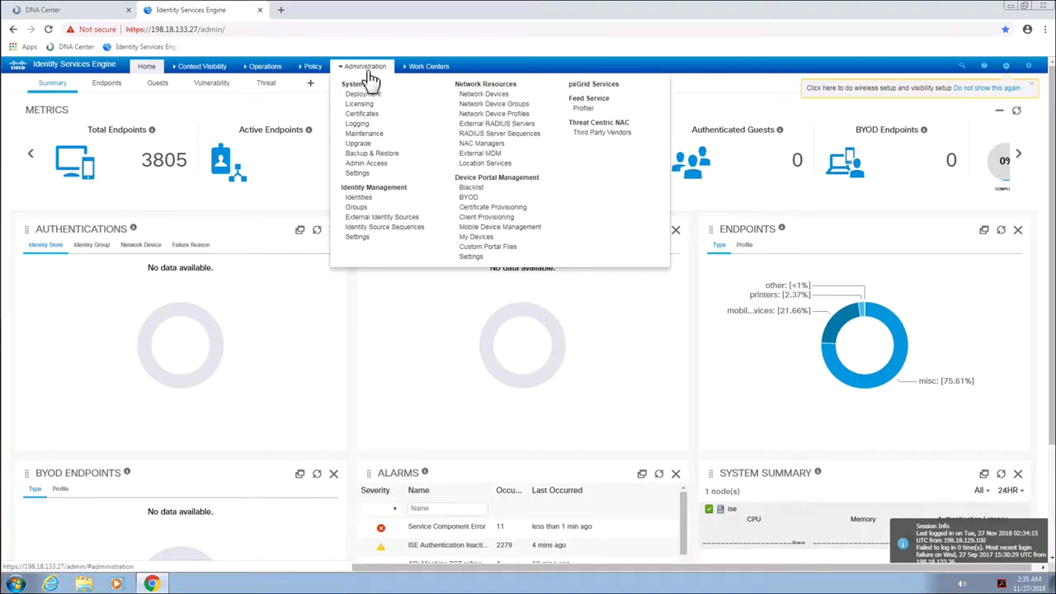
{"action": "left_click", "coordinate": [359, 172]}
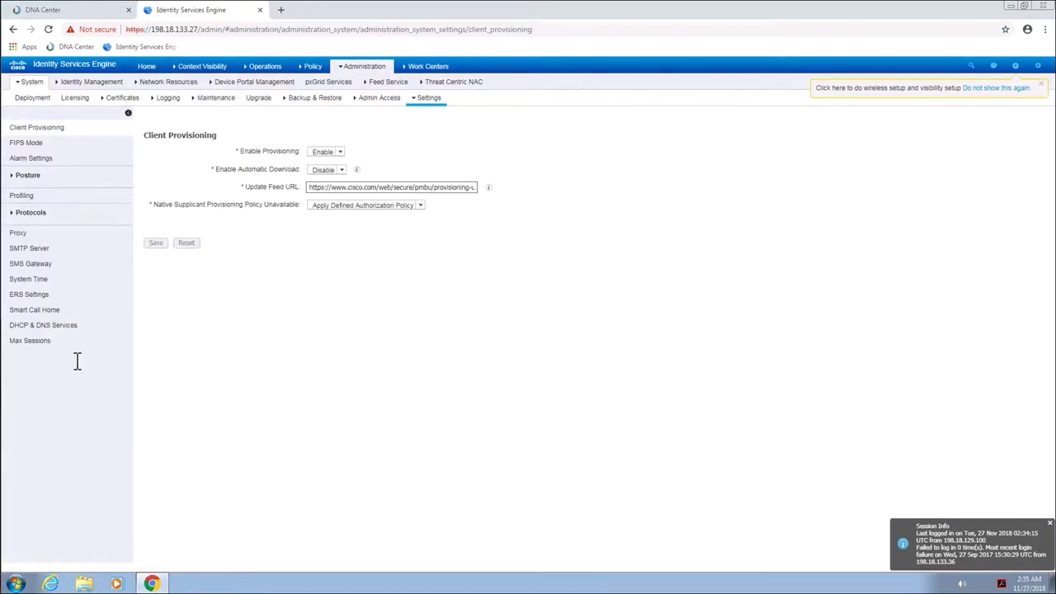
{"action": "left_click", "coordinate": [35, 301]}
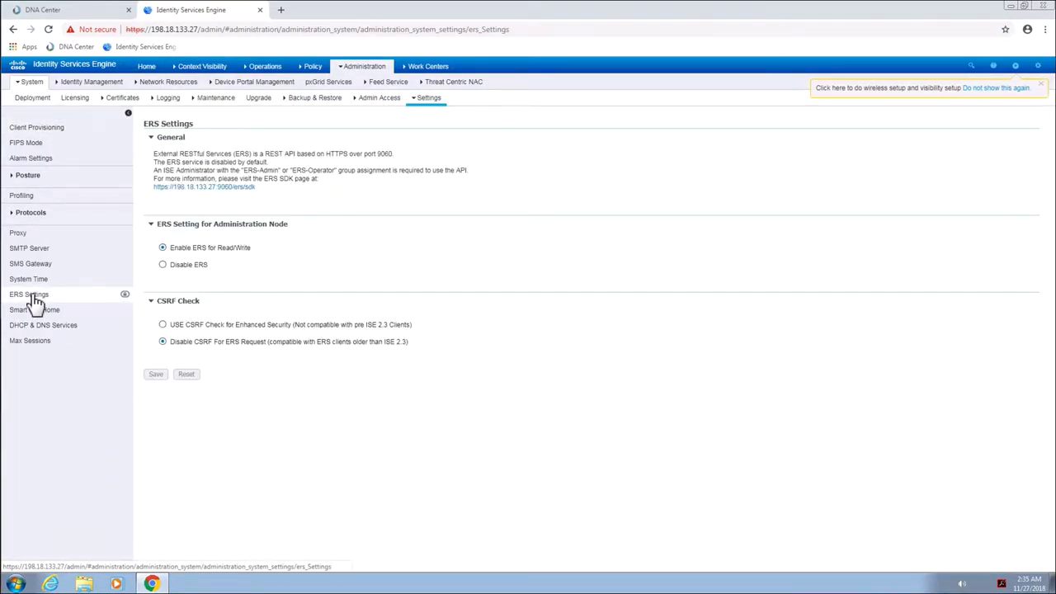
{"action": "left_click", "coordinate": [379, 98]}
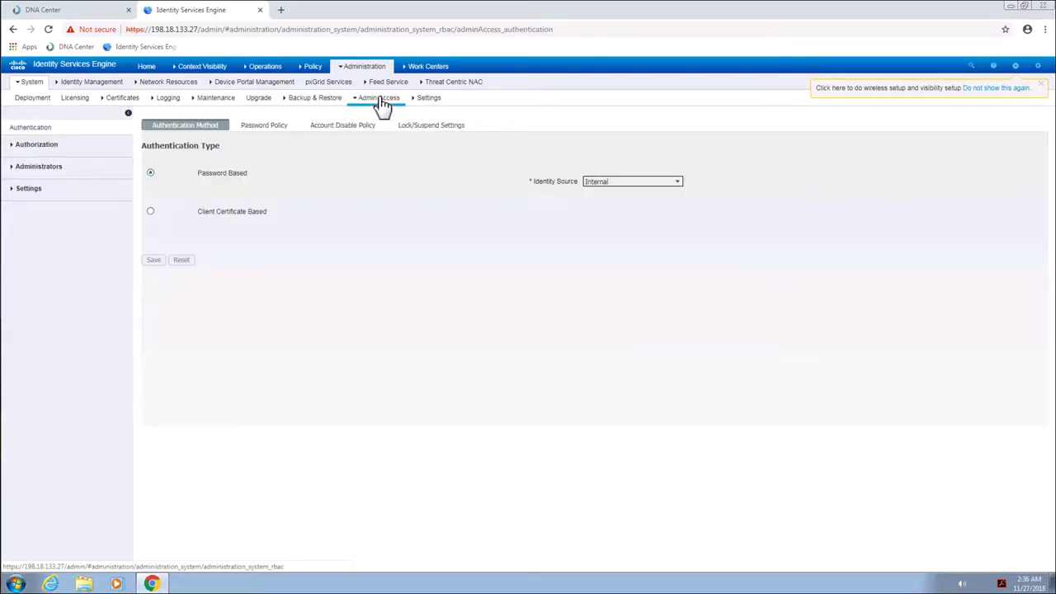
Create administrator ersadmin with its password and assign it to the ERS Admin group
{"action": "left_click", "coordinate": [19, 170]}
{"action": "left_click", "coordinate": [42, 188]}
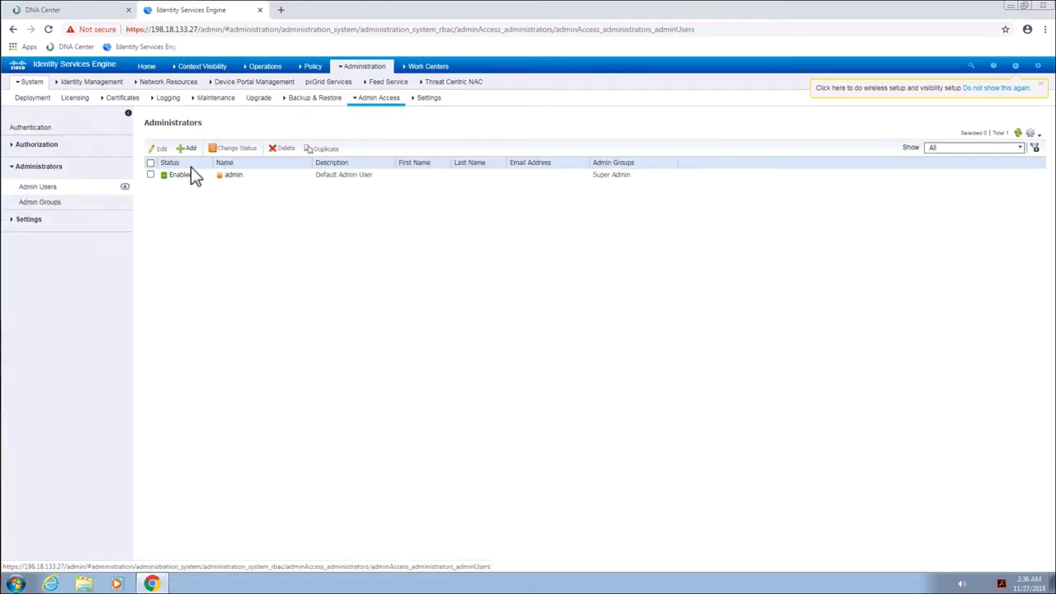
{"action": "left_click", "coordinate": [188, 148]}
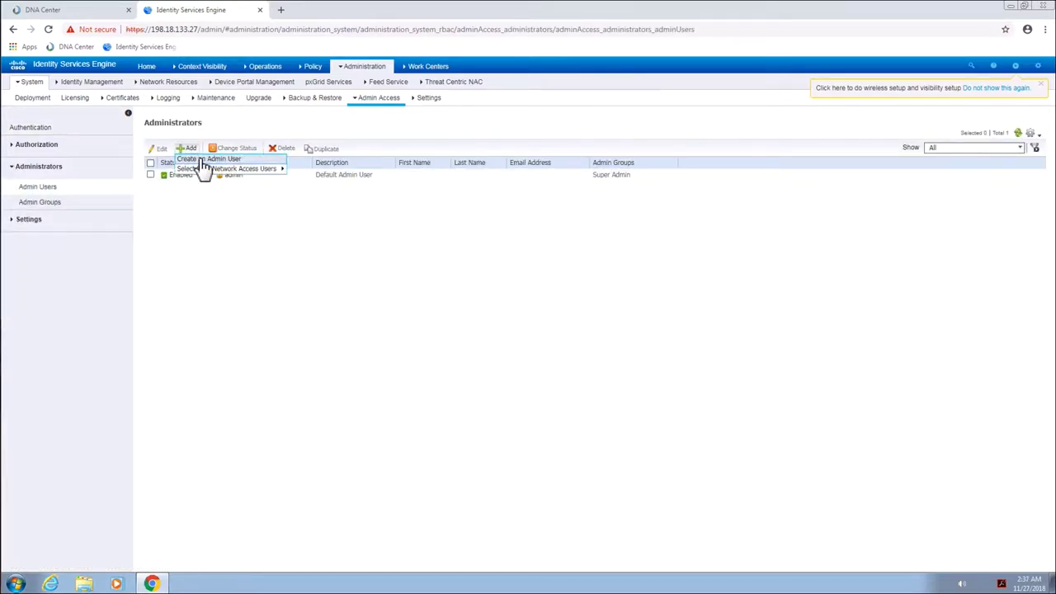
{"action": "left_click", "coordinate": [203, 160]}
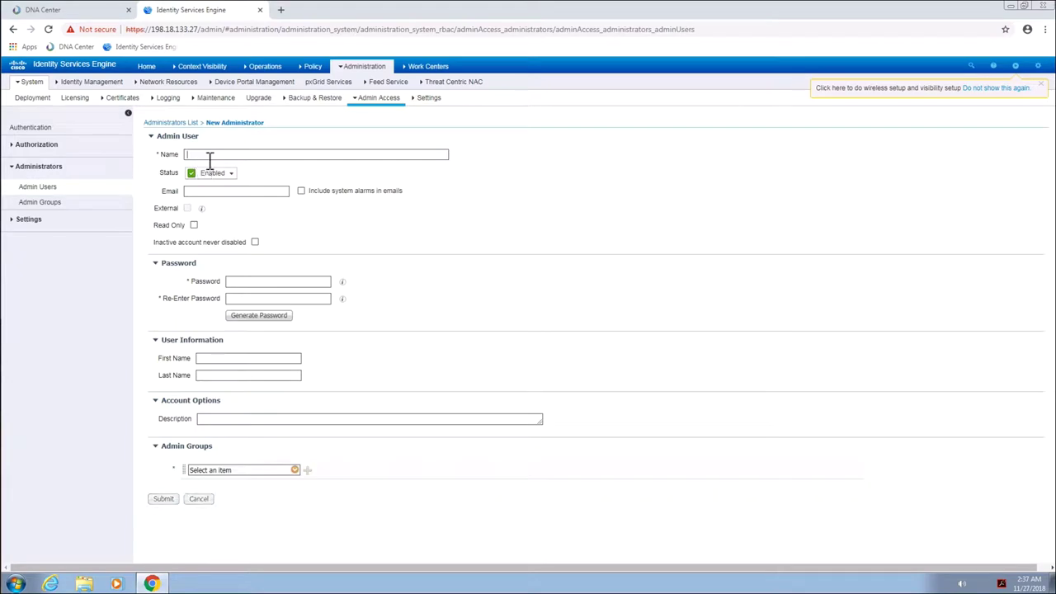
{"action": "type", "text": "ersadmin"}
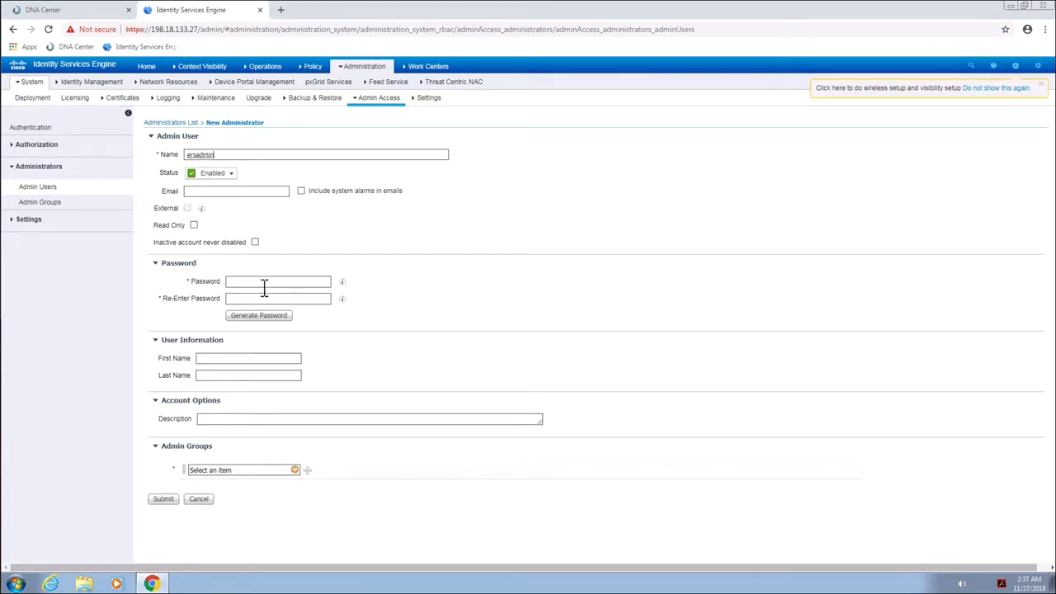
{"action": "key", "text": "ctrl+plus"}
{"action": "key", "text": "ctrl+plus"}
{"action": "key", "text": "ctrl+plus"}
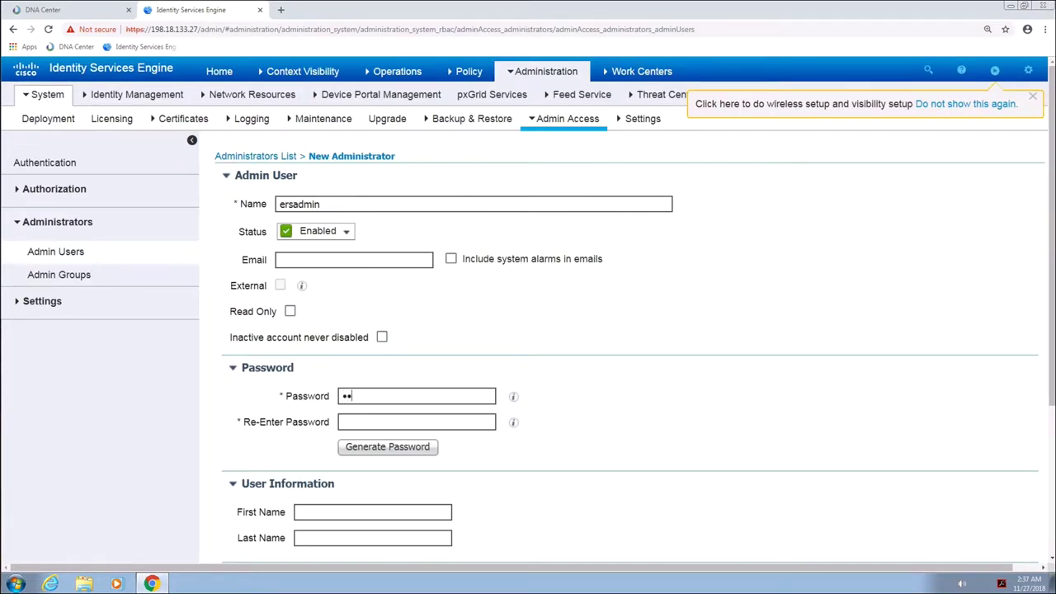
{"action": "type", "text": "C1sco123"}
{"action": "type", "text": "1"}
{"action": "left_click_drag", "start_coordinate": [1052, 412], "coordinate": [1052, 530]}
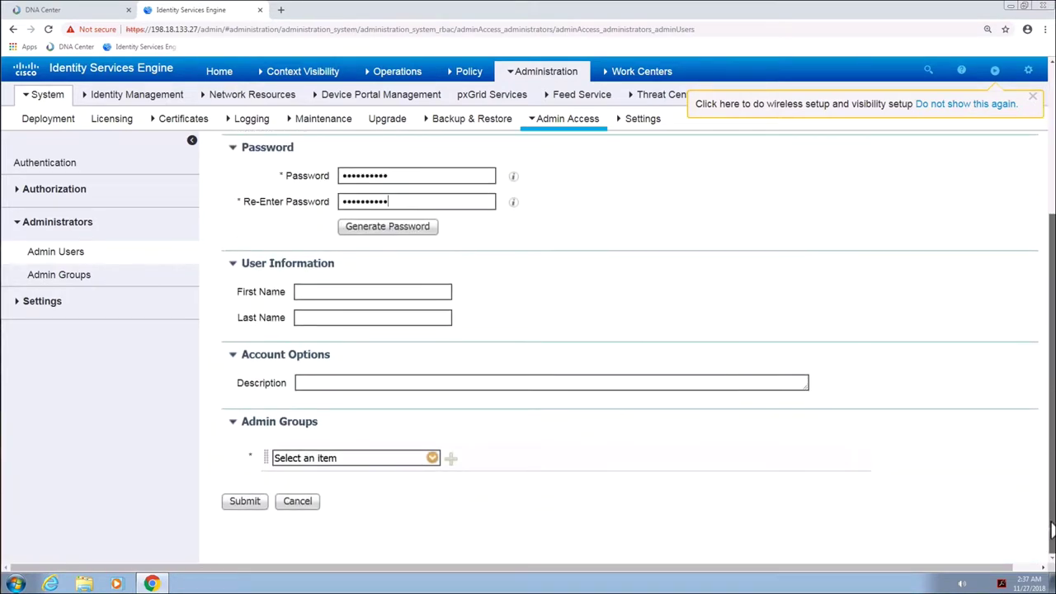
{"action": "left_click", "coordinate": [432, 459]}
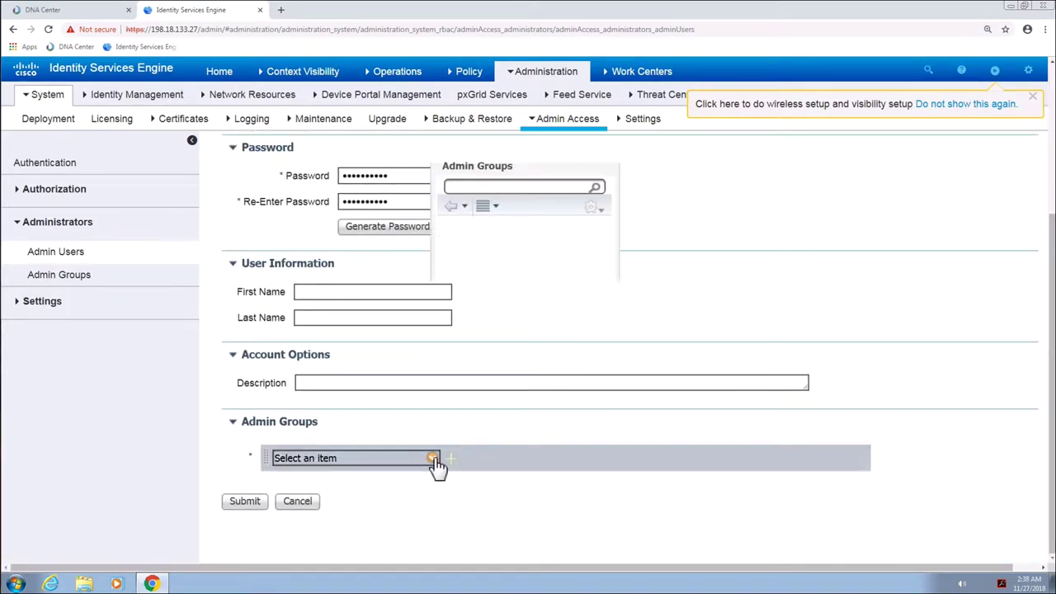
{"action": "left_click", "coordinate": [489, 249]}
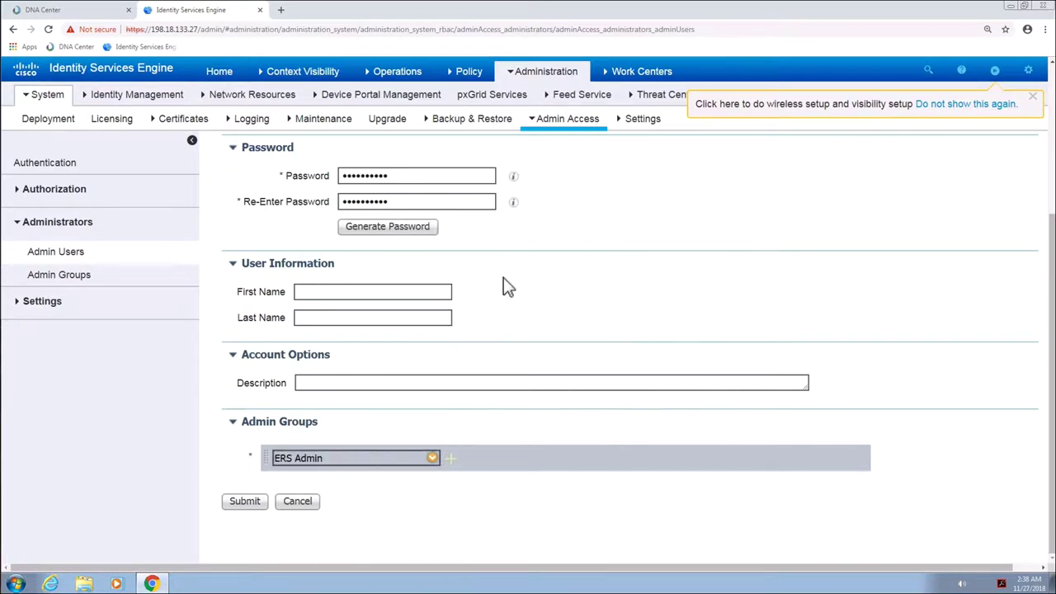
{"action": "left_click", "coordinate": [245, 504]}
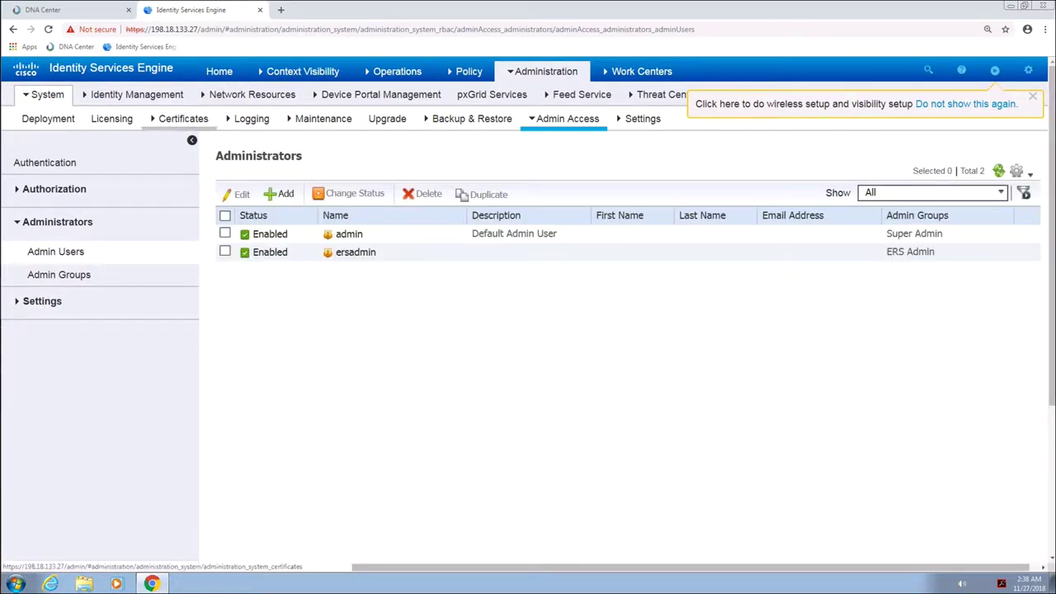
Enable SXP, Passive Identity and pxGrid services on the ise deployment node and save
{"action": "mouse_move", "coordinate": [47, 97]}
{"action": "left_click", "coordinate": [47, 122]}
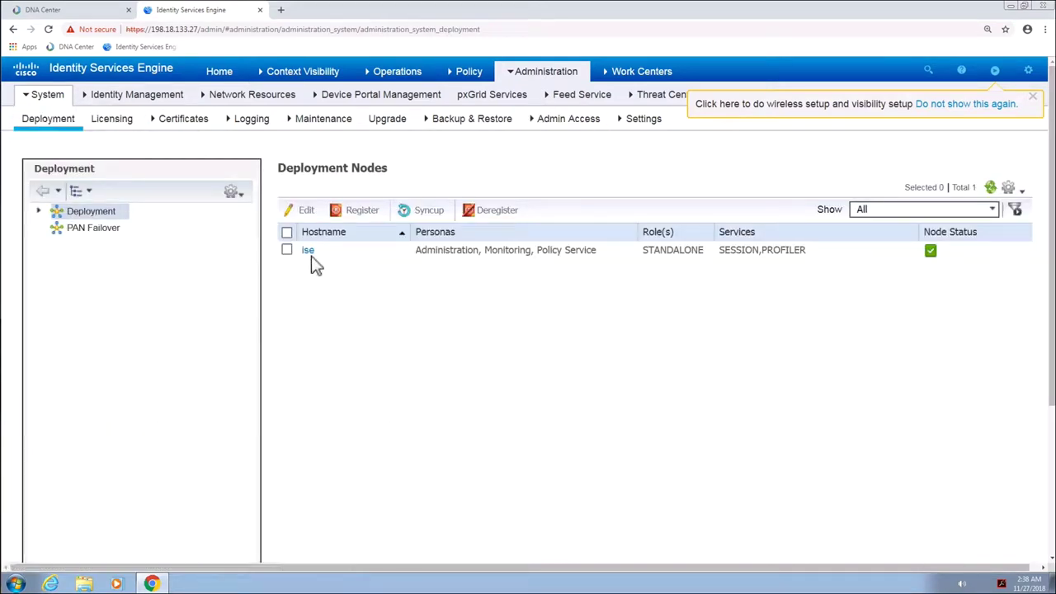
{"action": "left_click", "coordinate": [286, 250]}
{"action": "left_click", "coordinate": [306, 211]}
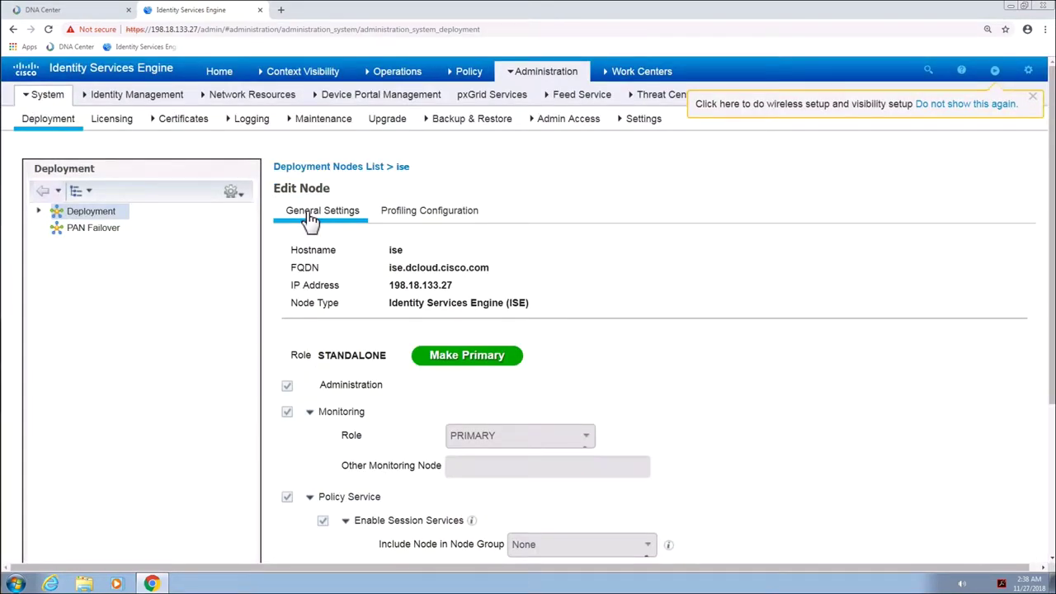
{"action": "scroll", "coordinate": [311, 318], "scroll_direction": "down", "scroll_amount": 2}
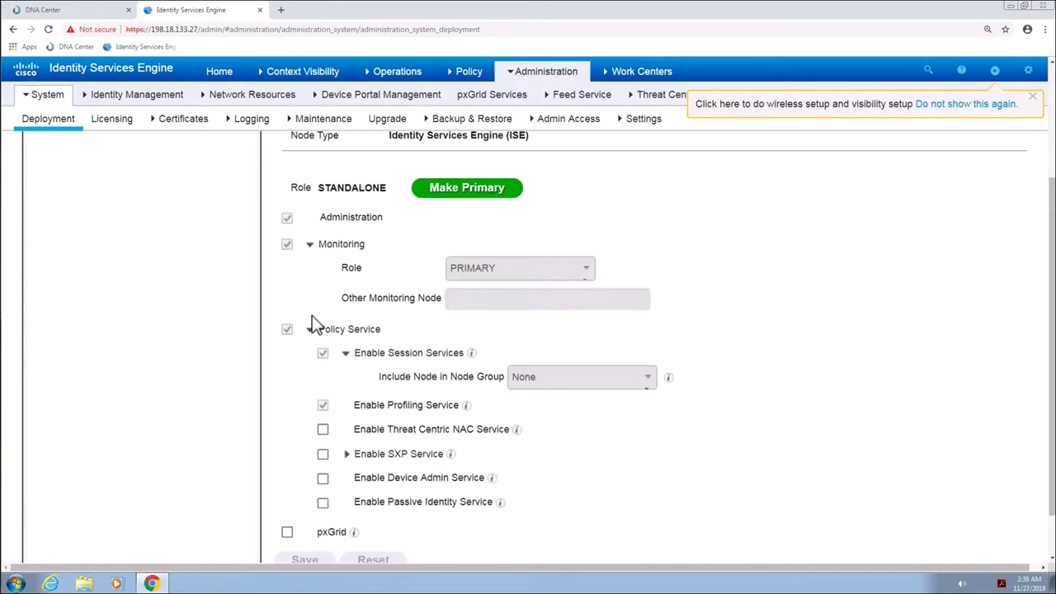
{"action": "left_click", "coordinate": [323, 455]}
{"action": "left_click", "coordinate": [322, 532]}
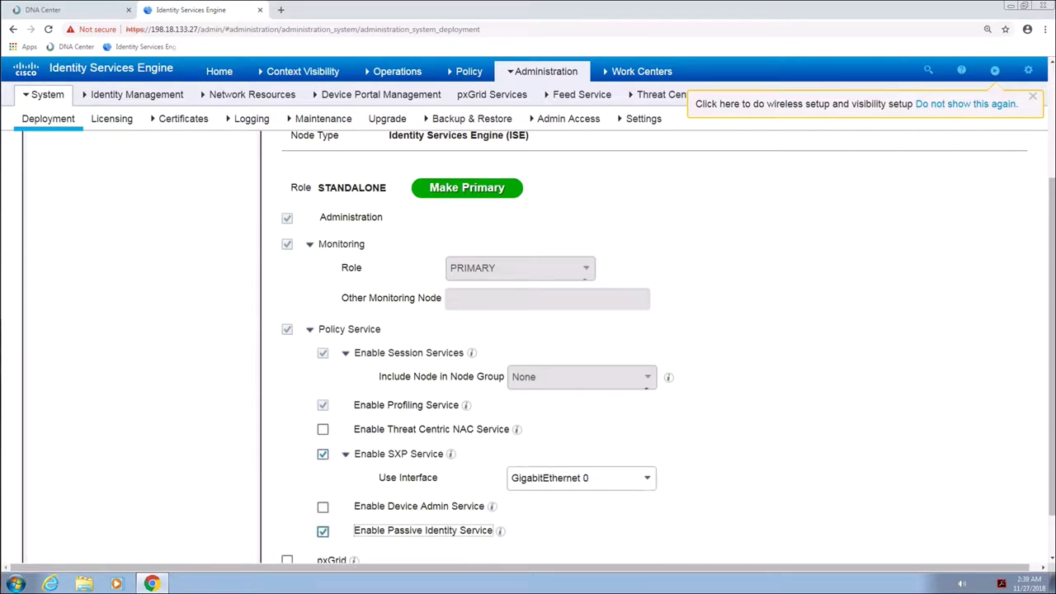
{"action": "scroll", "coordinate": [1052, 448], "scroll_direction": "down", "scroll_amount": 1}
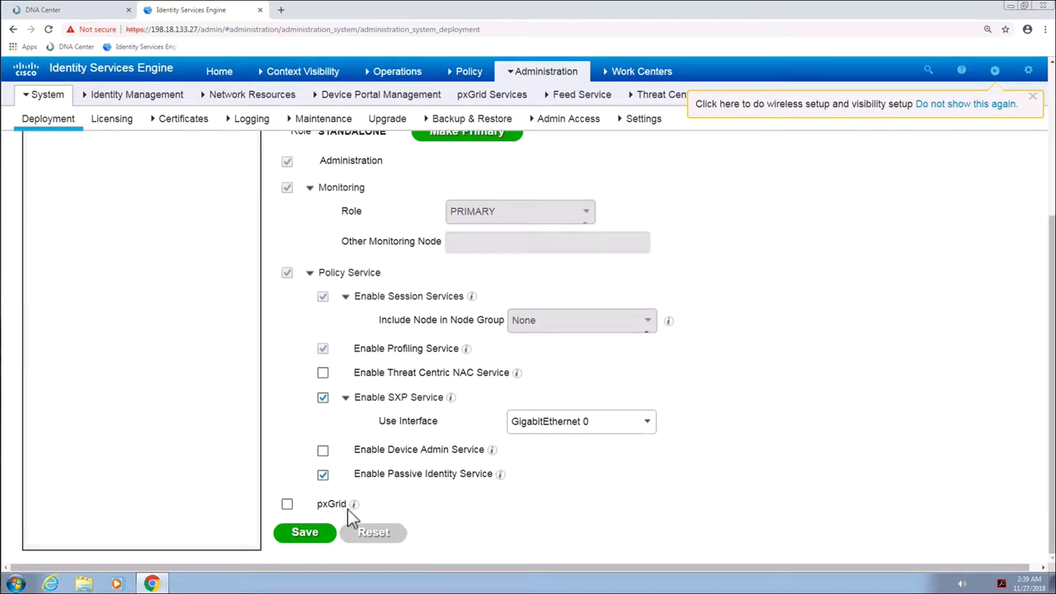
{"action": "left_click", "coordinate": [287, 503]}
{"action": "left_click", "coordinate": [303, 534]}
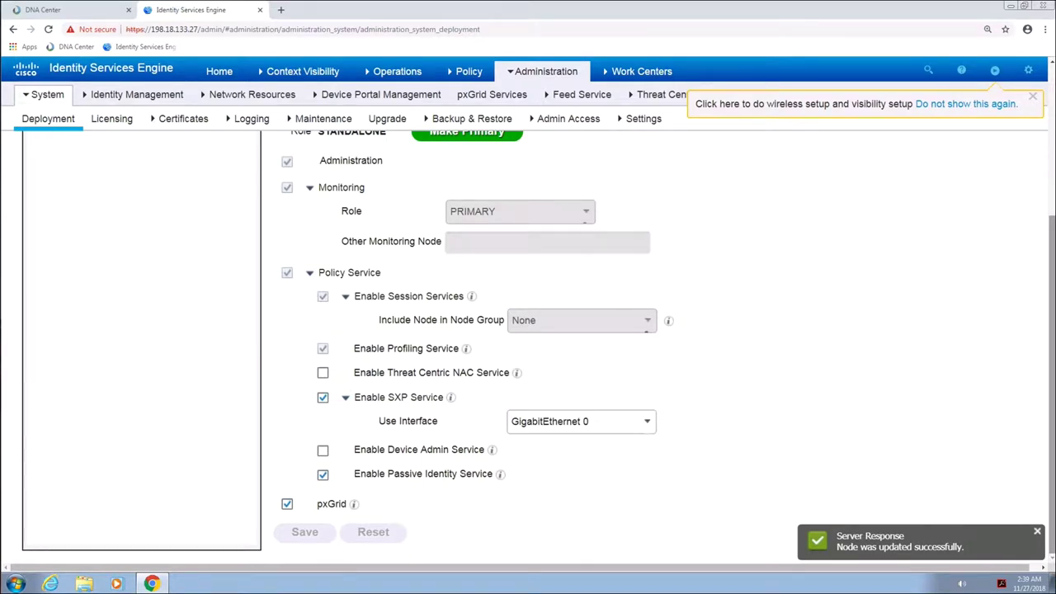
Approve the pending dnac pxGrid client and return to DNA Center
{"action": "left_click", "coordinate": [468, 97]}
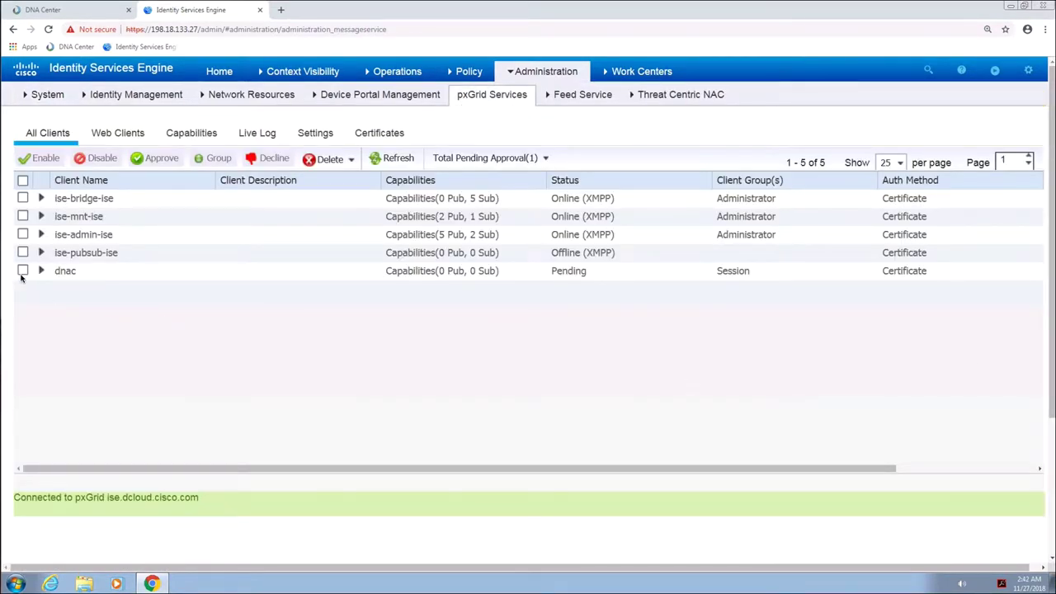
{"action": "left_click", "coordinate": [23, 271]}
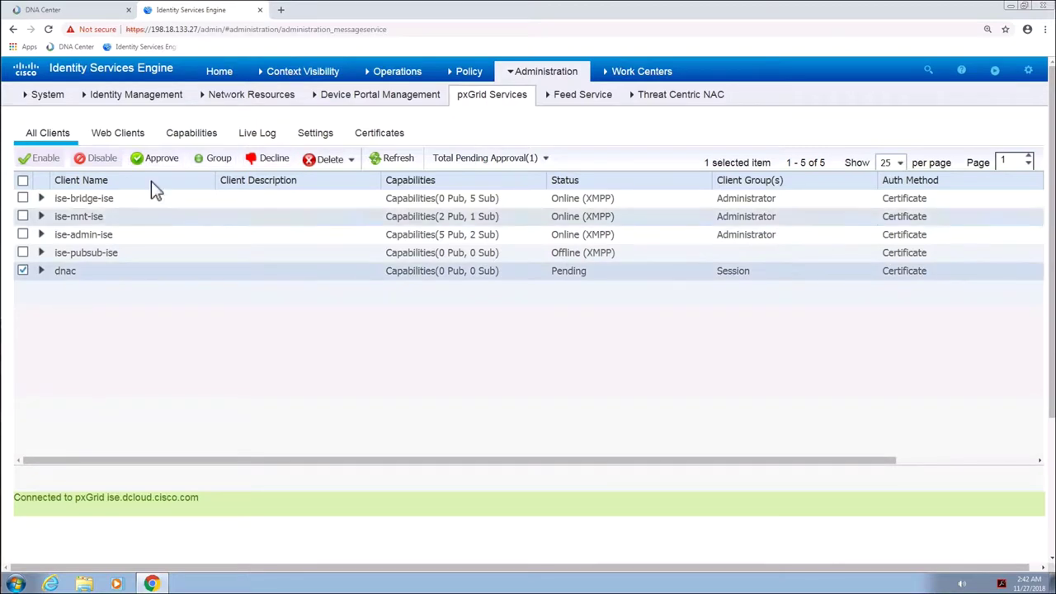
{"action": "left_click", "coordinate": [156, 162]}
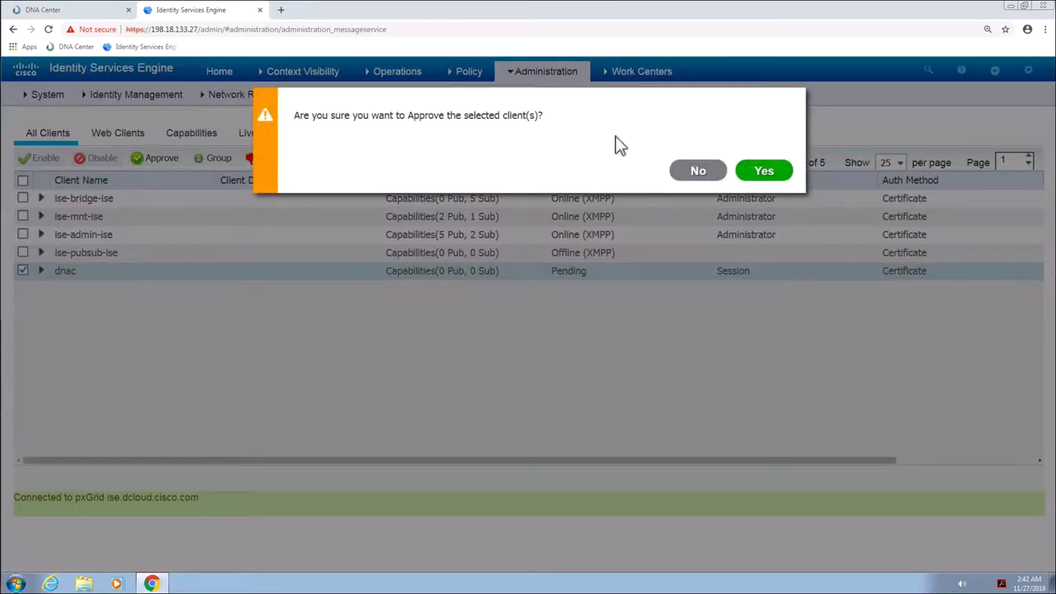
{"action": "left_click", "coordinate": [765, 171]}
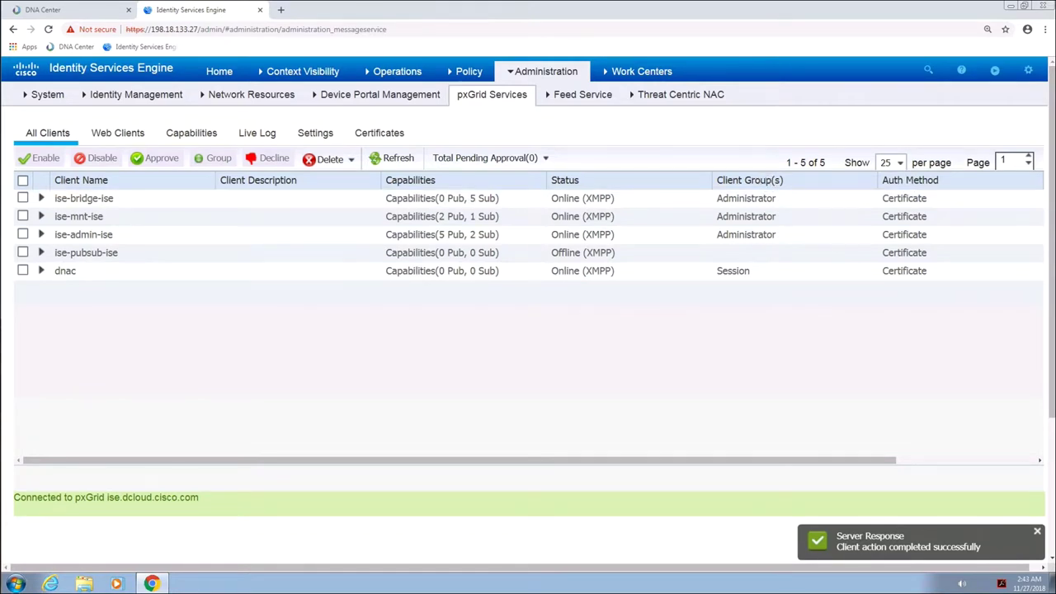
{"action": "left_click", "coordinate": [68, 11]}
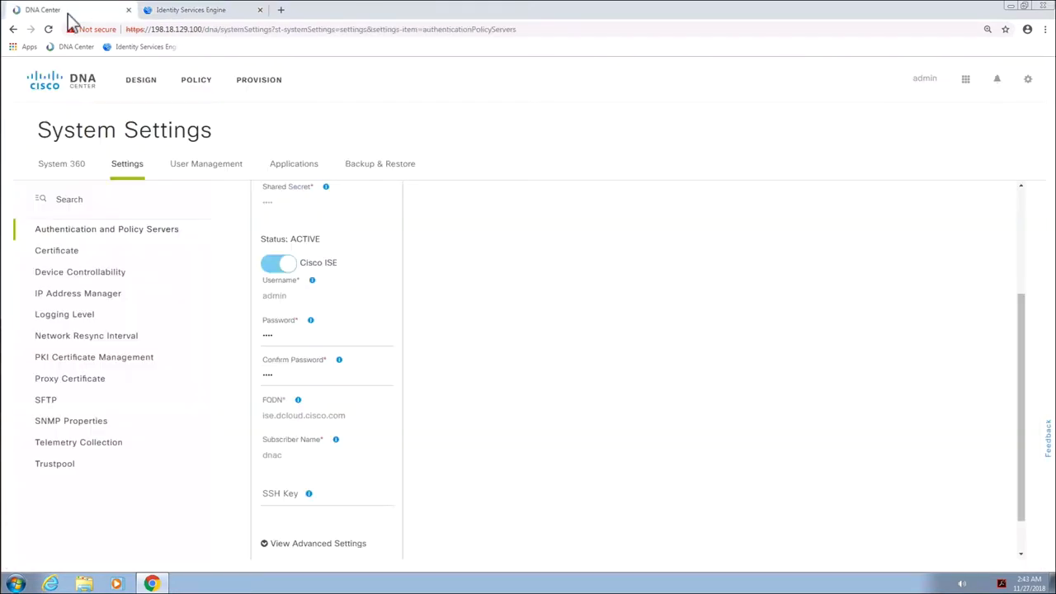
In Global network settings, set 198.18.133.27 as the AAA server with its shared secret
{"action": "left_click", "coordinate": [139, 89]}
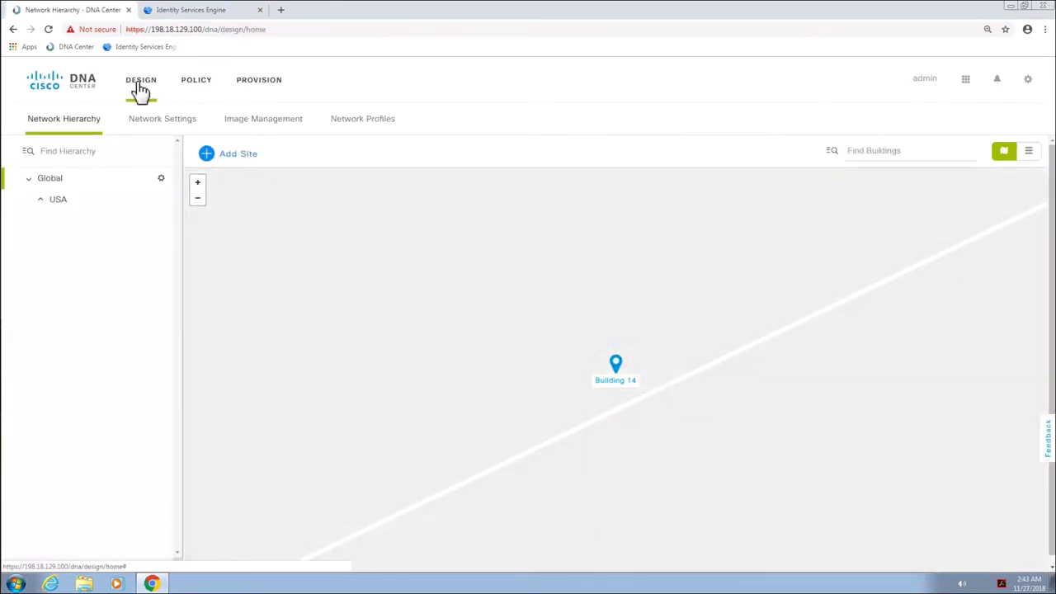
{"action": "left_click", "coordinate": [146, 127]}
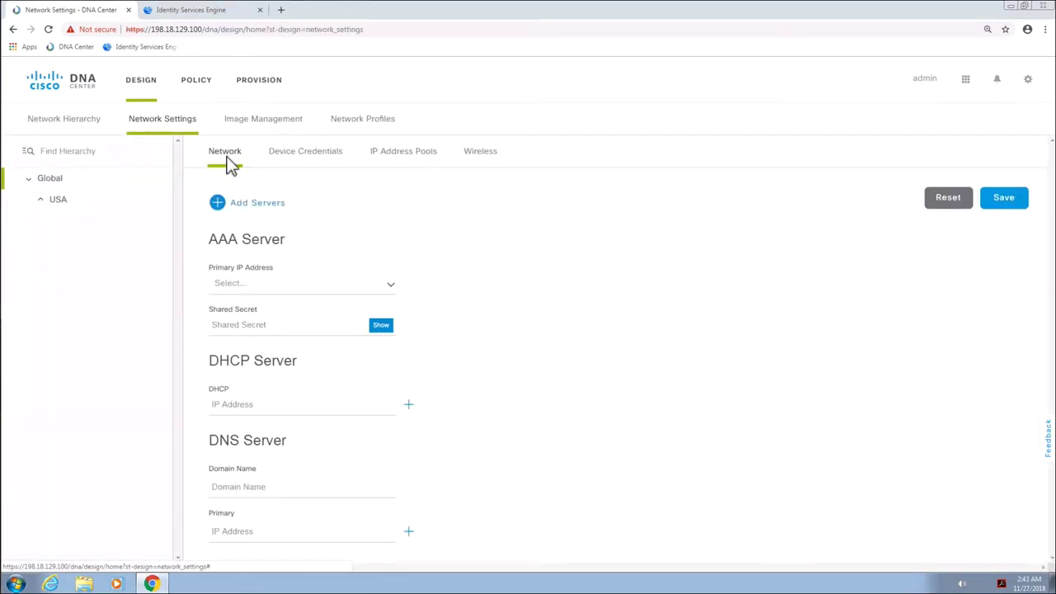
{"action": "left_click", "coordinate": [279, 289]}
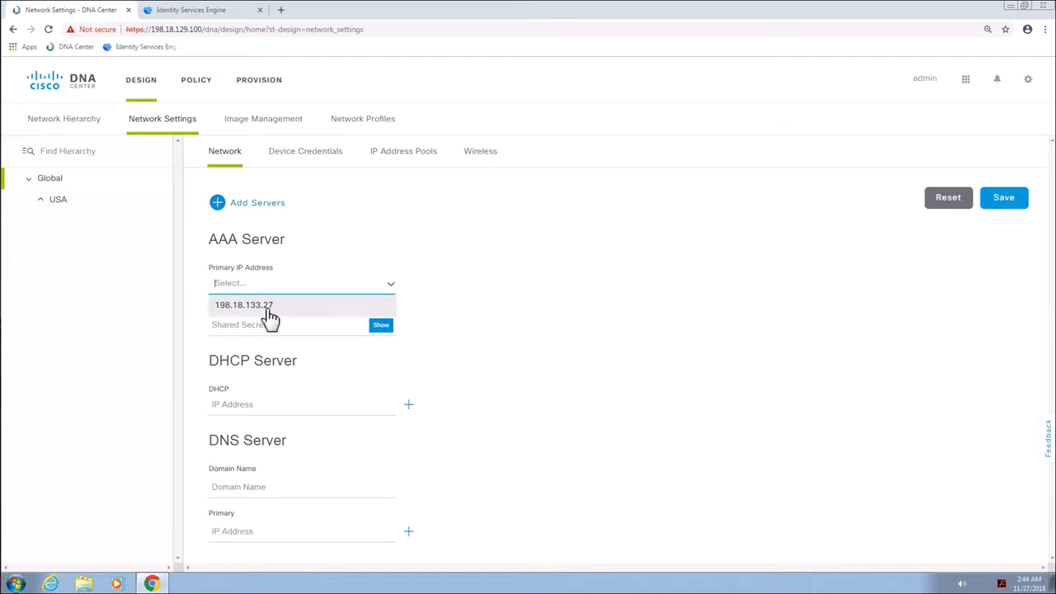
{"action": "left_click", "coordinate": [269, 309]}
{"action": "left_click", "coordinate": [264, 333]}
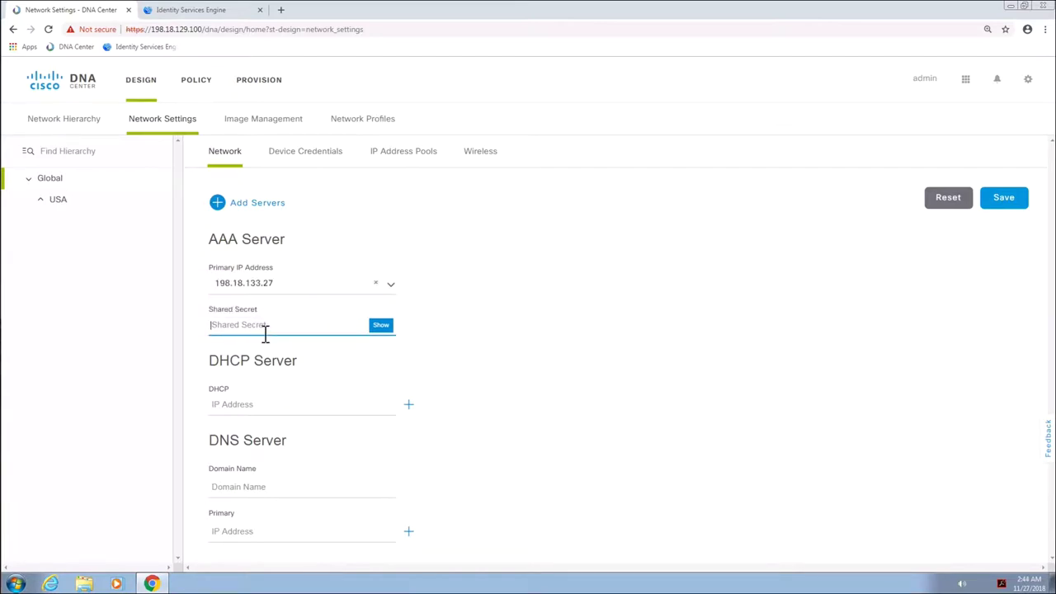
{"action": "type", "text": "IS"}
Set DHCP server 1.1.1.1, DNS domain cisco.com and primary DNS 1.1.1.1, then save
{"action": "left_click", "coordinate": [267, 407]}
{"action": "type", "text": "1.1.1."}
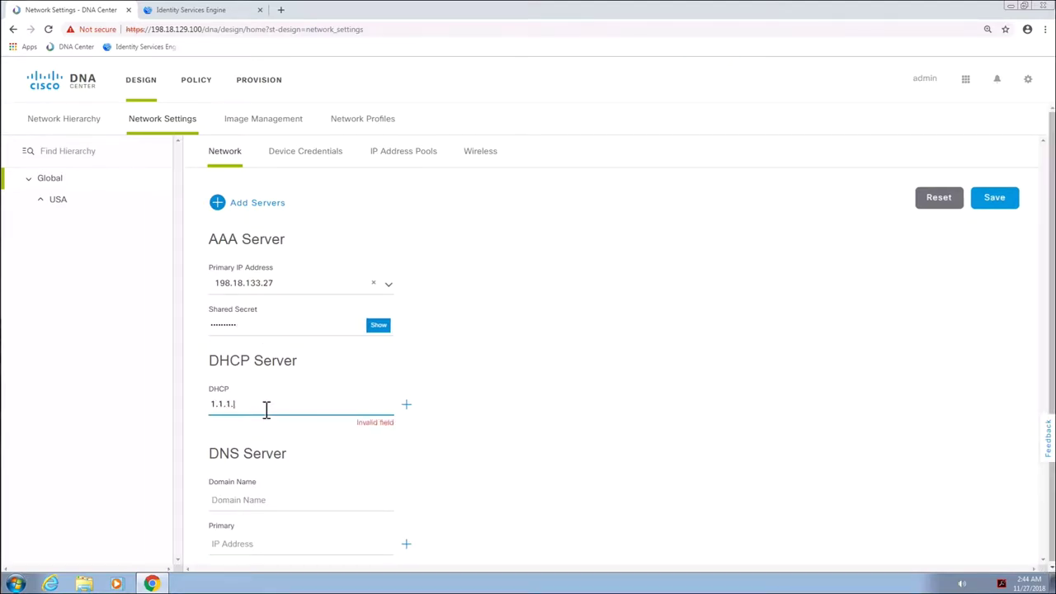
{"action": "type", "text": "1"}
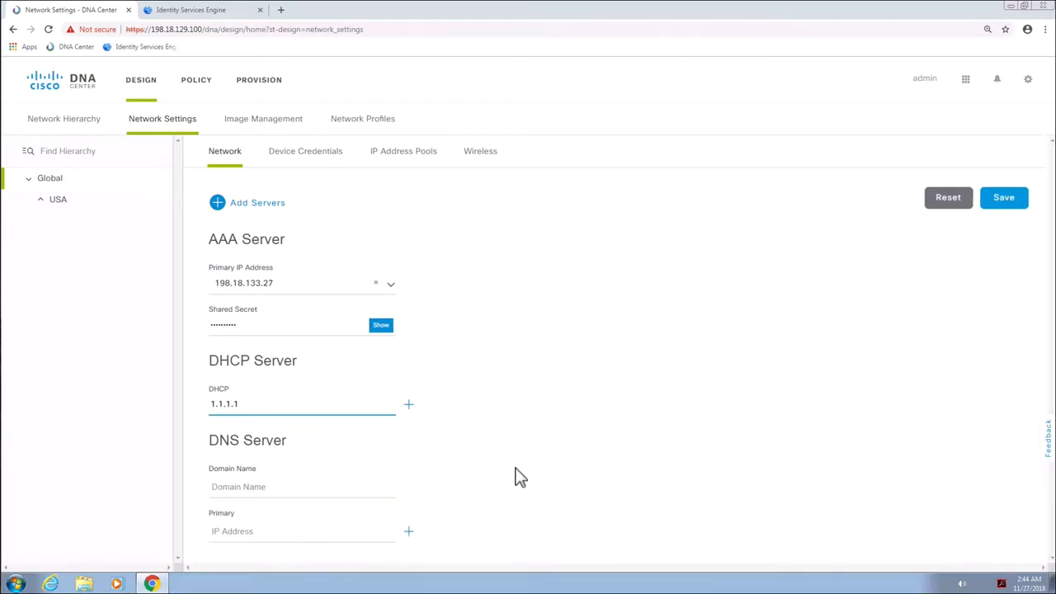
{"action": "key", "text": "Tab"}
{"action": "type", "text": "cisco.com"}
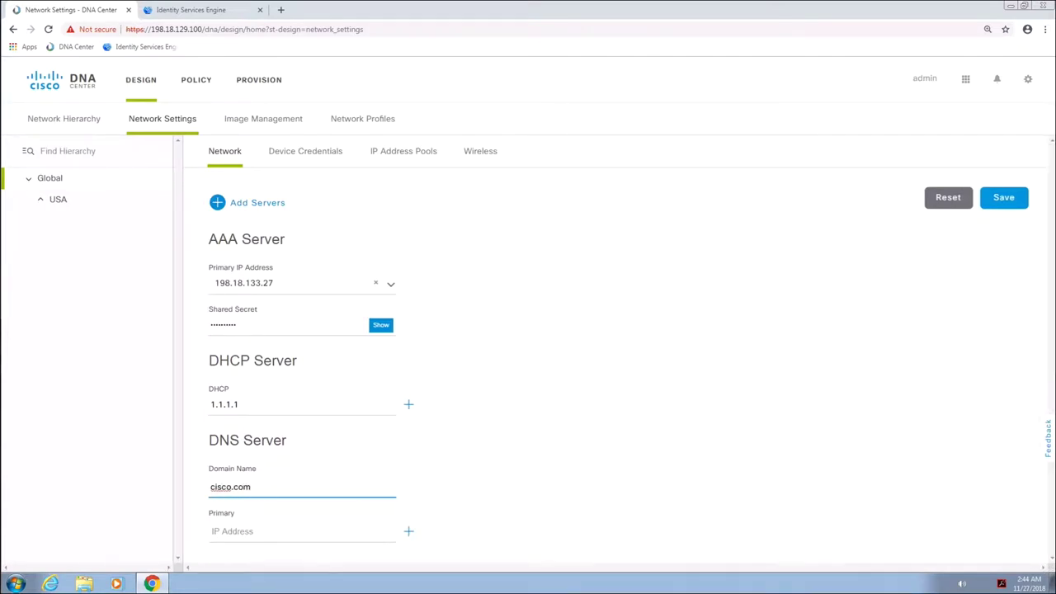
{"action": "left_click", "coordinate": [263, 532]}
{"action": "type", "text": "1.1.1.1"}
{"action": "left_click", "coordinate": [1006, 201]}
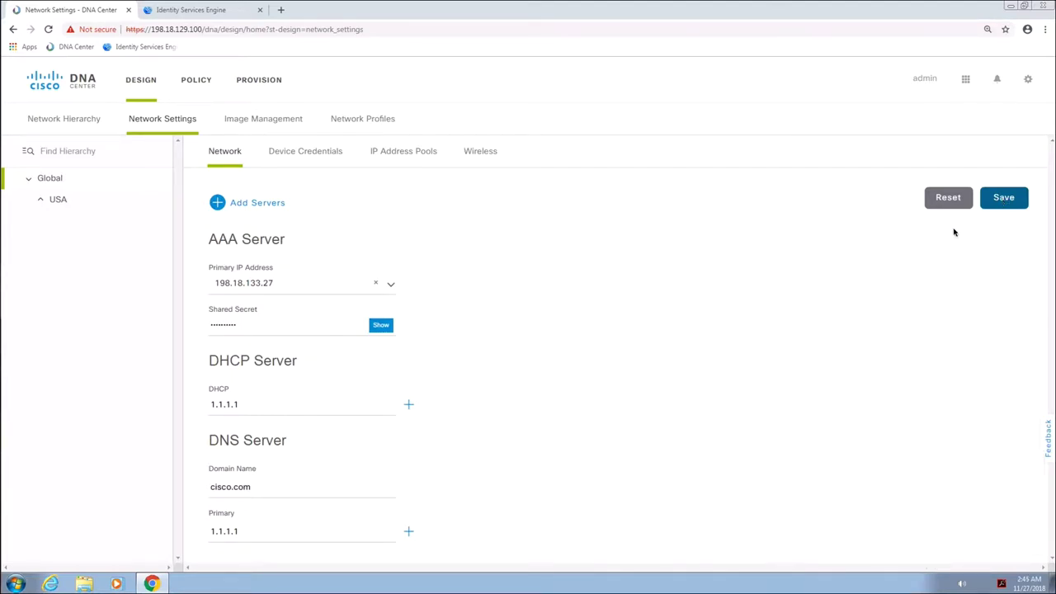
Add SNMP Trap and Netflow Collector server entries to the SJC site's network settings
{"action": "left_click", "coordinate": [57, 200]}
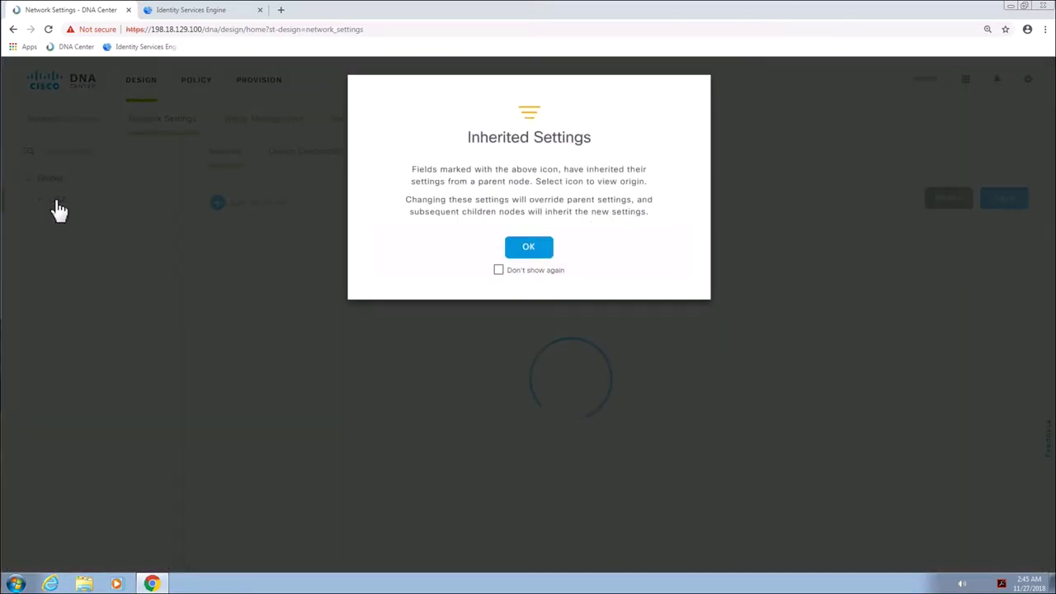
{"action": "left_click", "coordinate": [541, 249]}
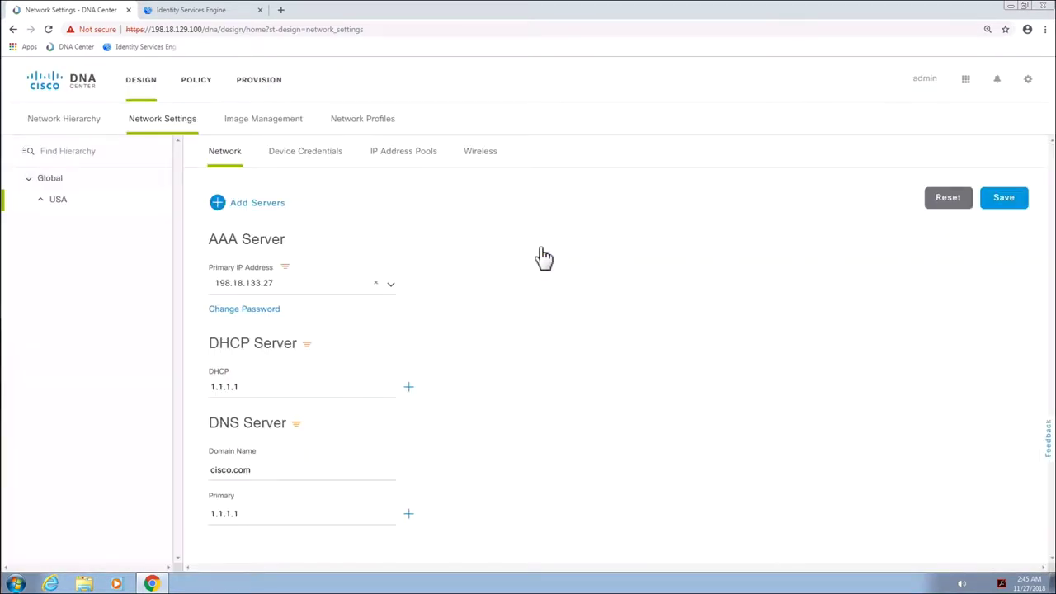
{"action": "left_click", "coordinate": [40, 201]}
{"action": "left_click", "coordinate": [71, 222]}
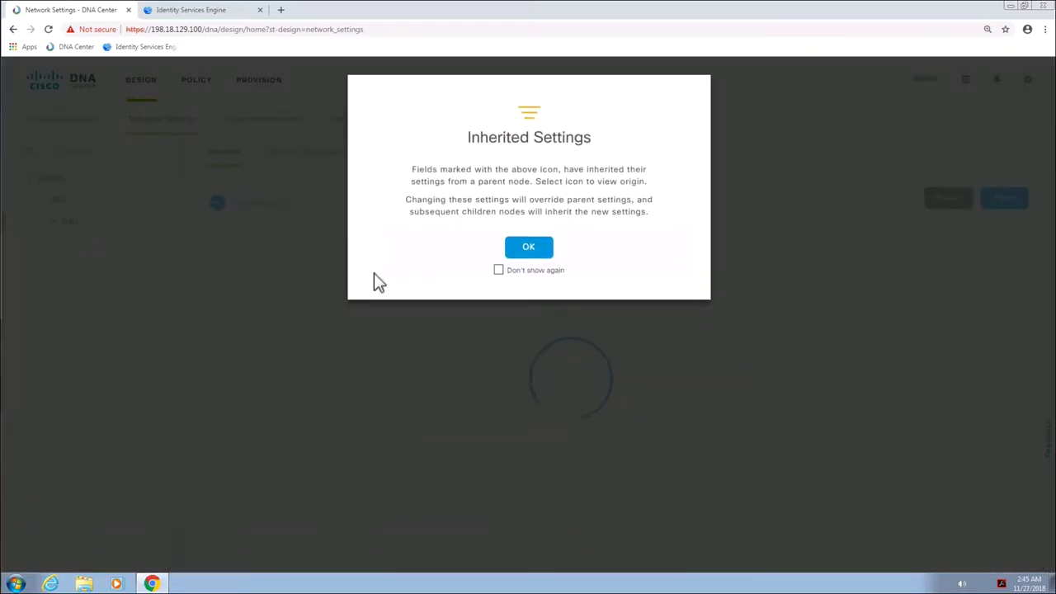
{"action": "left_click", "coordinate": [530, 249]}
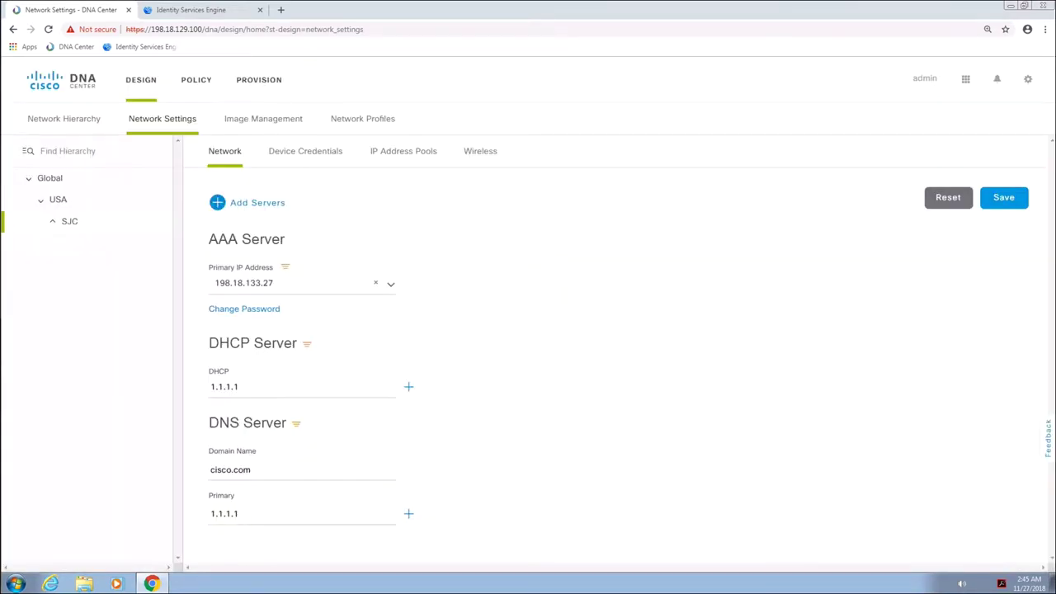
{"action": "left_click", "coordinate": [273, 210]}
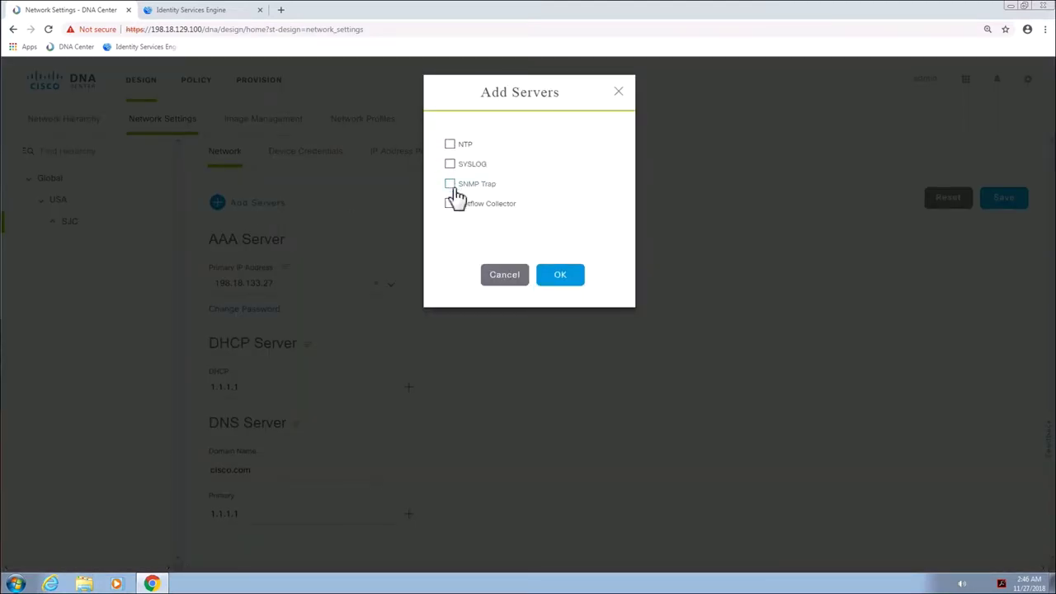
{"action": "left_click", "coordinate": [452, 185]}
{"action": "left_click", "coordinate": [451, 205]}
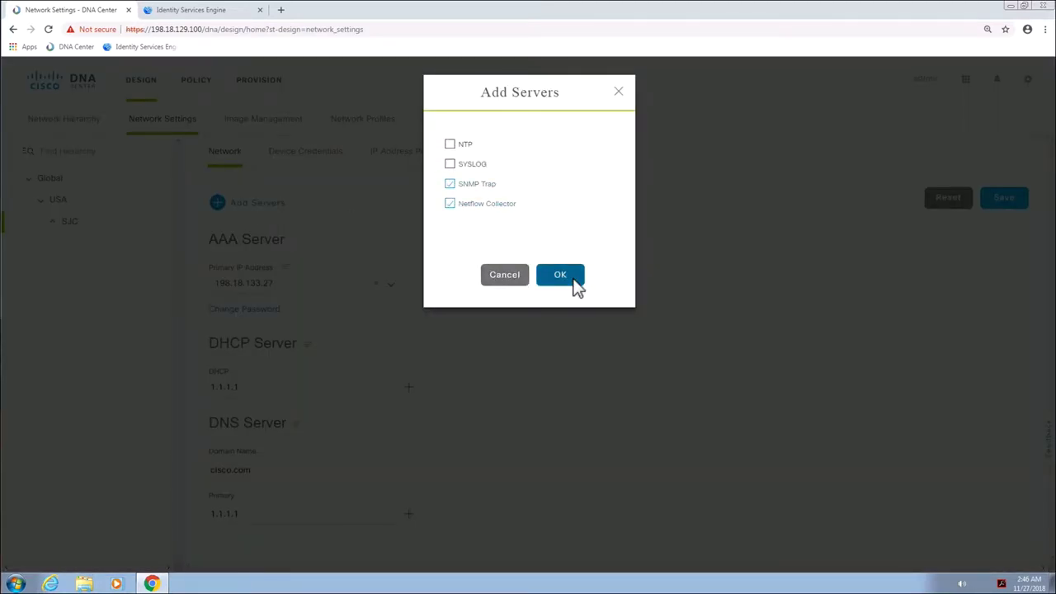
{"action": "left_click", "coordinate": [562, 278]}
Show the IP Address Pools list under Design > Network Settings
{"action": "left_click", "coordinate": [147, 85]}
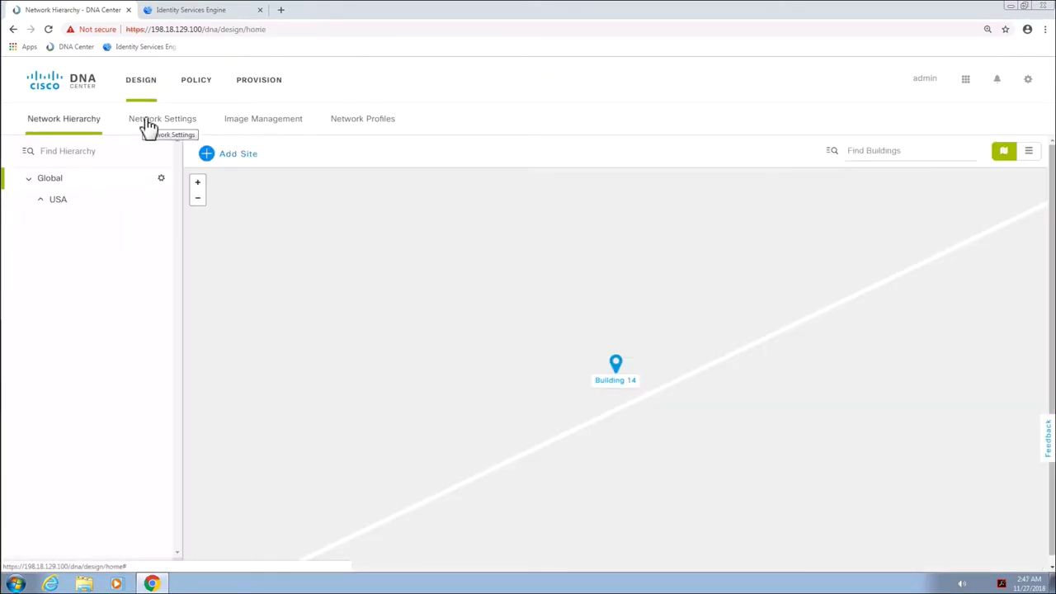
{"action": "left_click", "coordinate": [157, 126]}
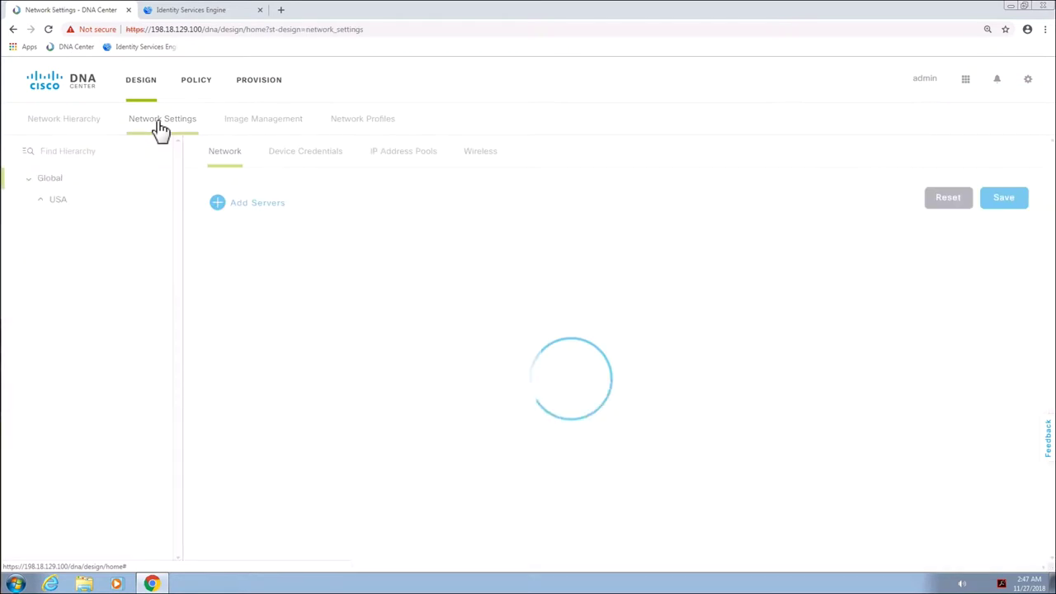
{"action": "left_click", "coordinate": [406, 163]}
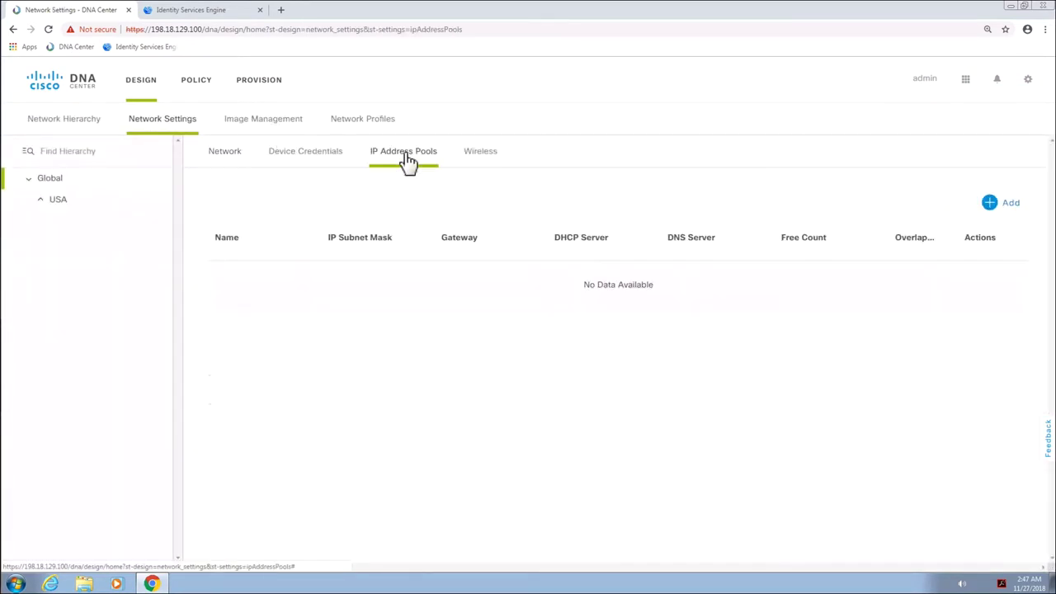
Start a new IP pool named Corporate with subnet 10.2.1.0/24
{"action": "left_click", "coordinate": [1008, 211]}
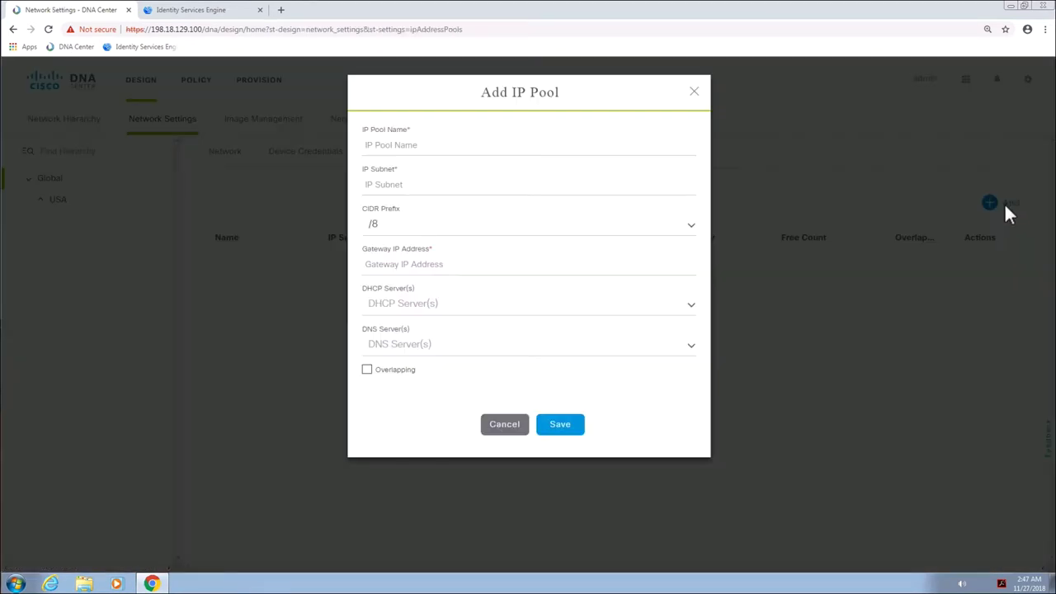
{"action": "left_click", "coordinate": [471, 147]}
{"action": "type", "text": "Corpo"}
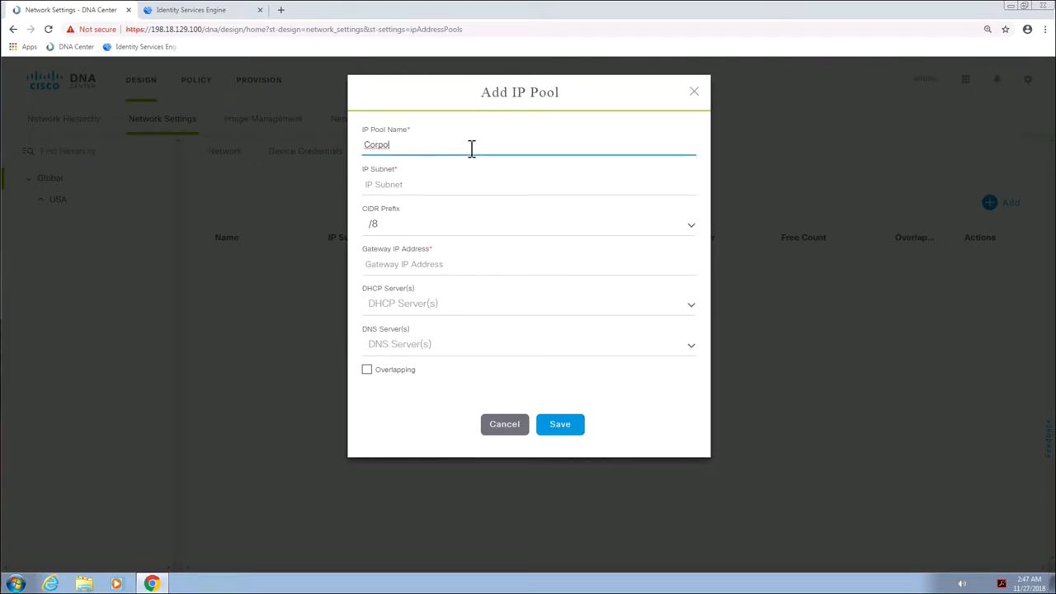
{"action": "type", "text": "rate"}
{"action": "left_click", "coordinate": [438, 190]}
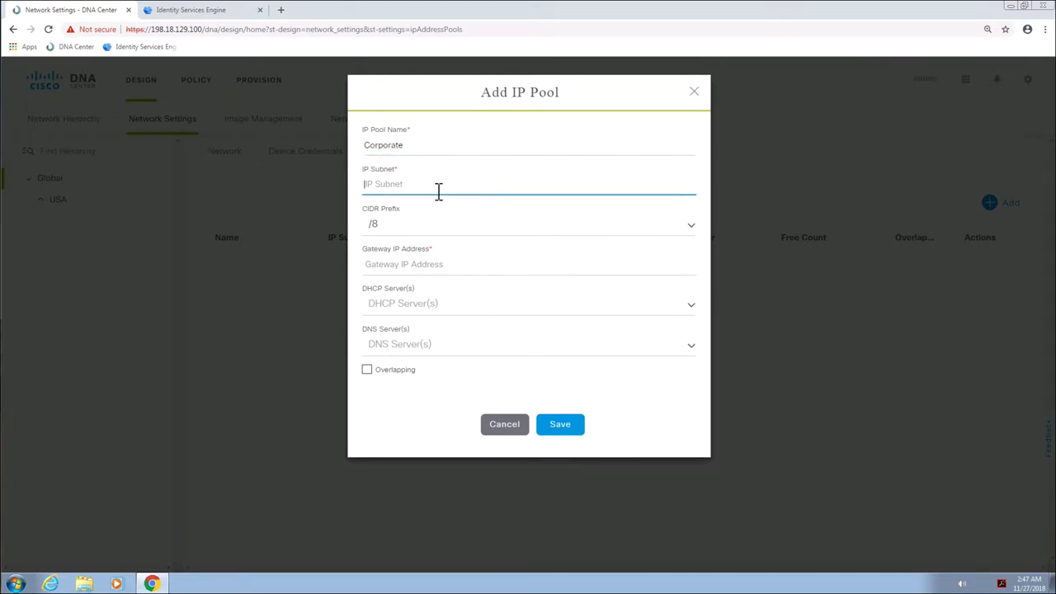
{"action": "type", "text": "10.2.1.0"}
{"action": "left_click", "coordinate": [442, 227]}
{"action": "scroll", "coordinate": [692, 324], "scroll_direction": "down", "scroll_amount": 2}
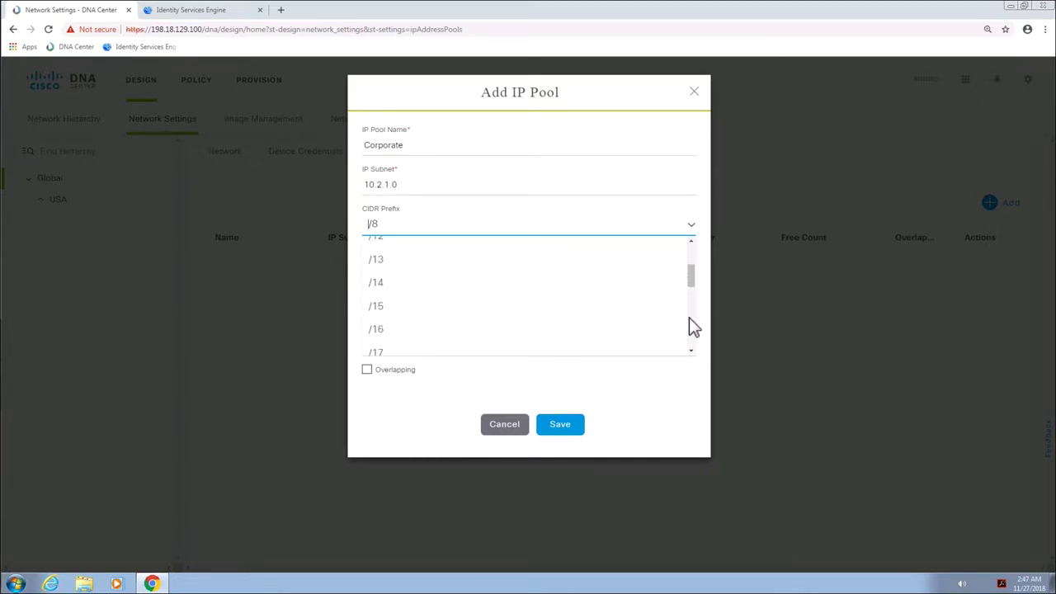
{"action": "scroll", "coordinate": [692, 326], "scroll_direction": "down", "scroll_amount": 5}
{"action": "left_click", "coordinate": [427, 315]}
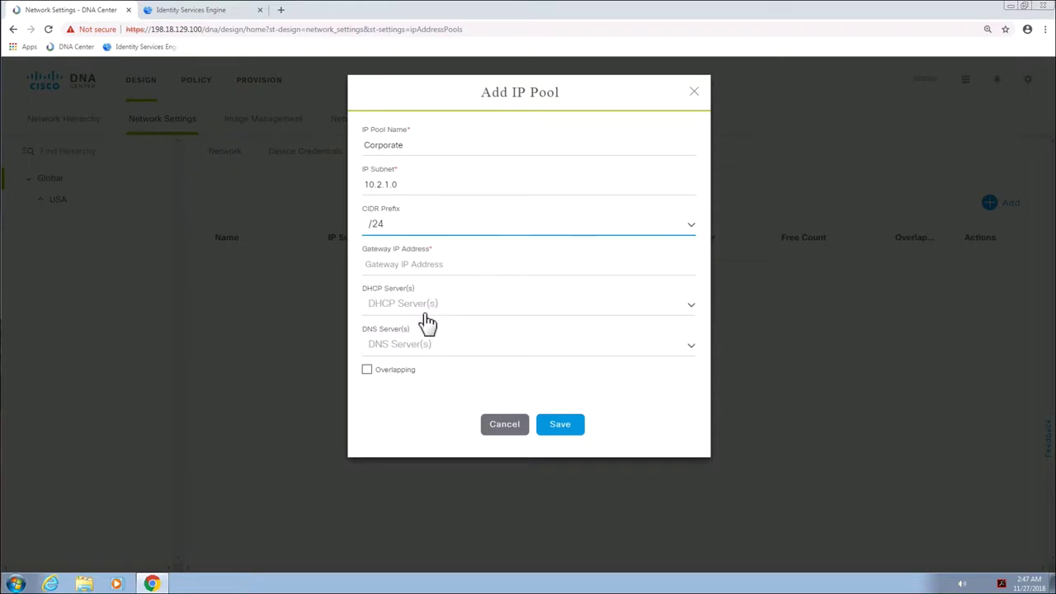
Give the pool gateway 10.2.1.254 and DHCP and DNS server 1.1.1.1, then save it
{"action": "left_click", "coordinate": [425, 266]}
{"action": "type", "text": "10"}
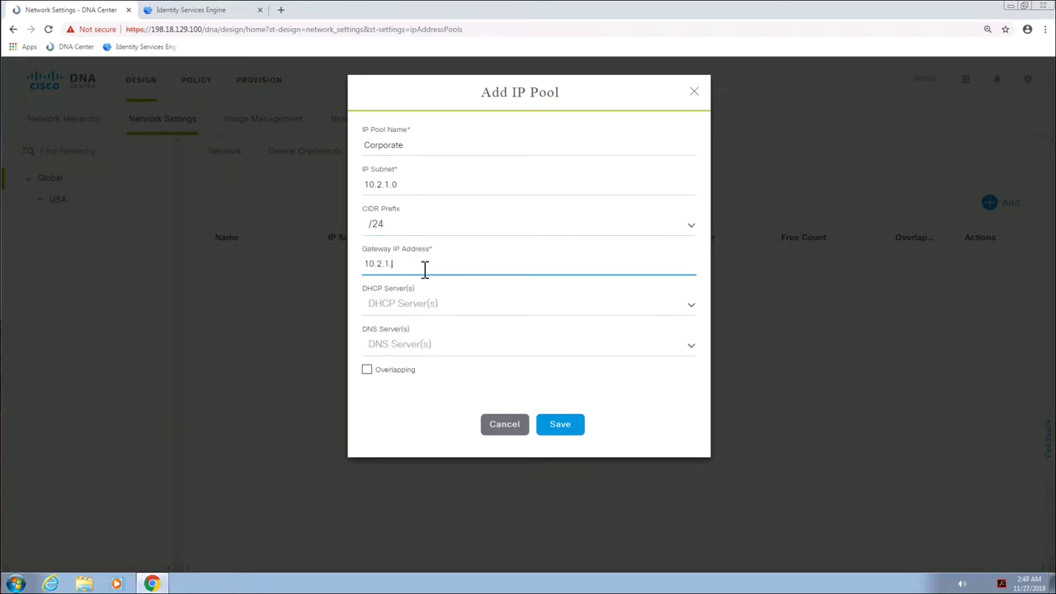
{"action": "type", "text": ".2.1.254"}
{"action": "left_click", "coordinate": [434, 307]}
{"action": "left_click", "coordinate": [416, 339]}
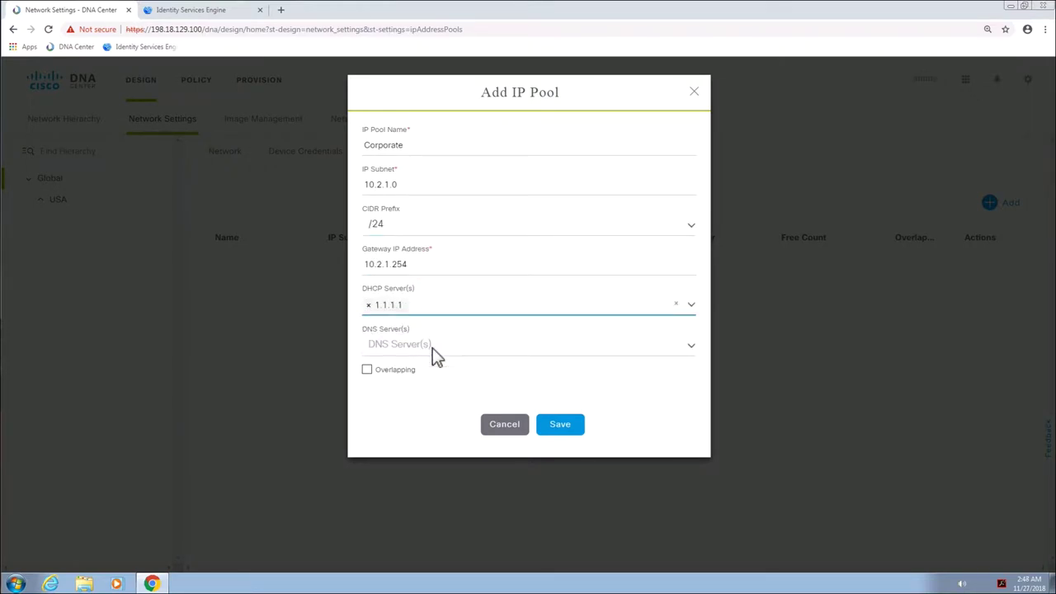
{"action": "left_click", "coordinate": [433, 347]}
{"action": "left_click", "coordinate": [431, 369]}
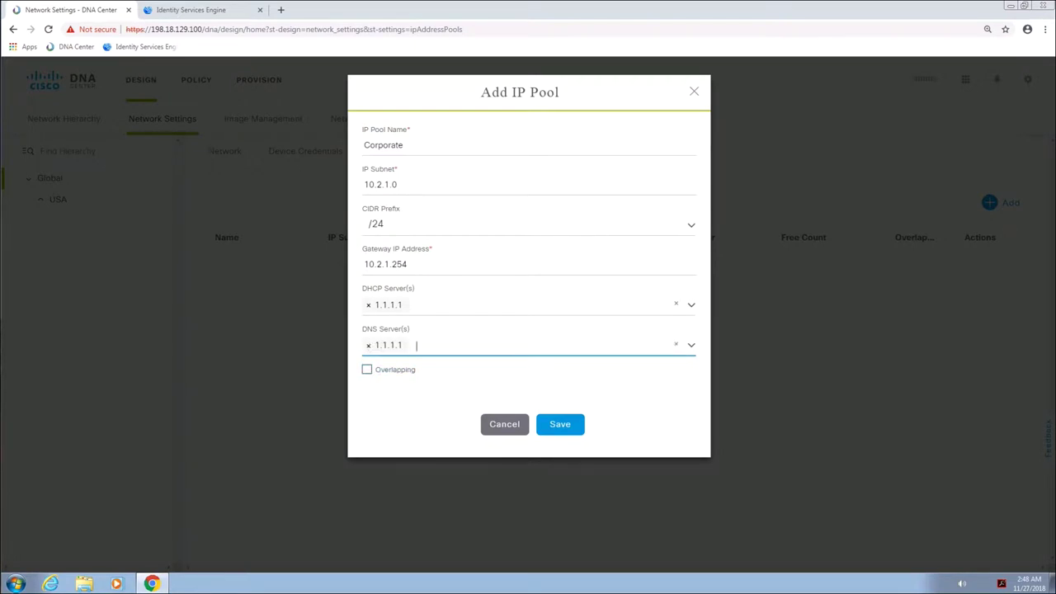
{"action": "left_click", "coordinate": [561, 427]}
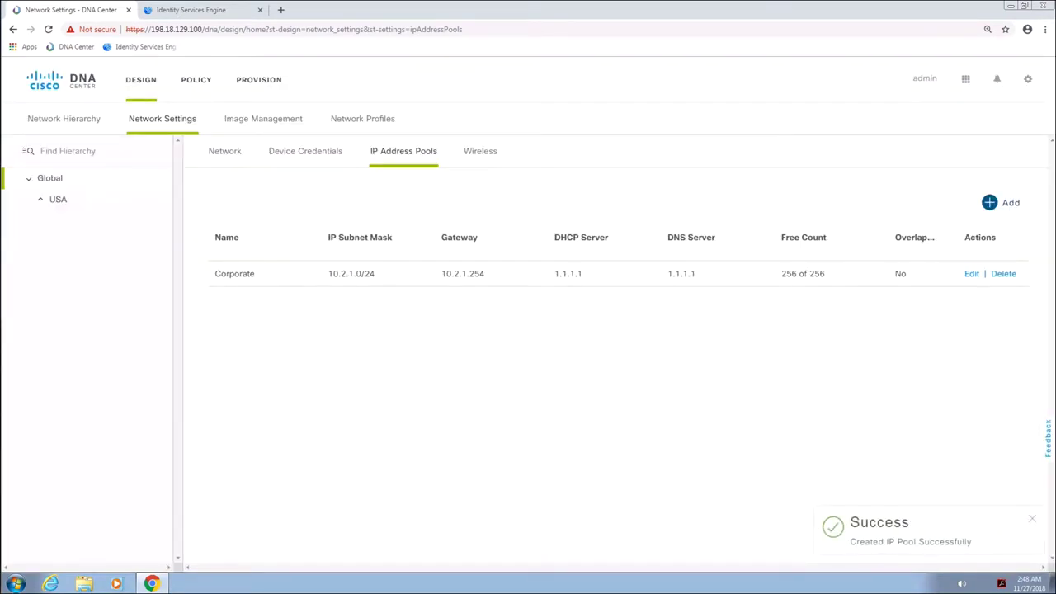
{"action": "left_click", "coordinate": [487, 158]}
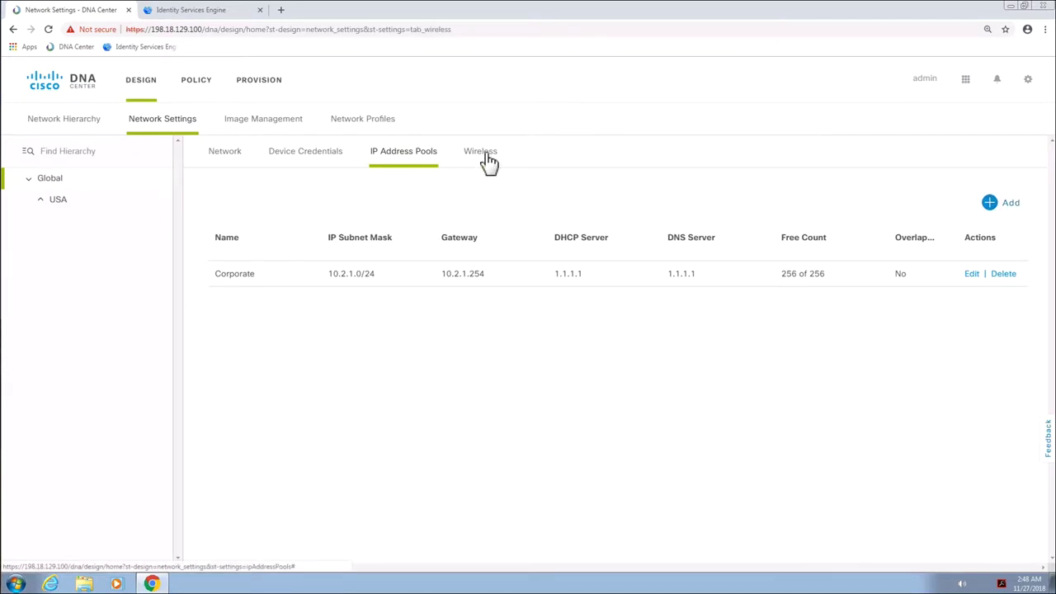
Add enterprise SSID Corporate with Voice and Data and WPA2 Enterprise, continuing to profiles
{"action": "left_click", "coordinate": [1012, 195]}
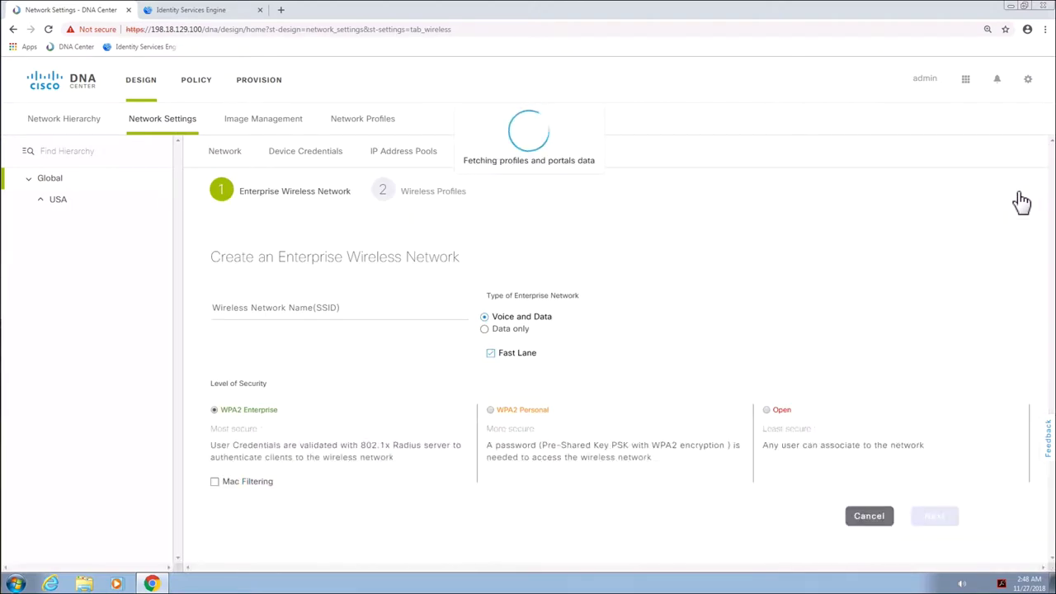
{"action": "left_click", "coordinate": [318, 312]}
{"action": "type", "text": "C"}
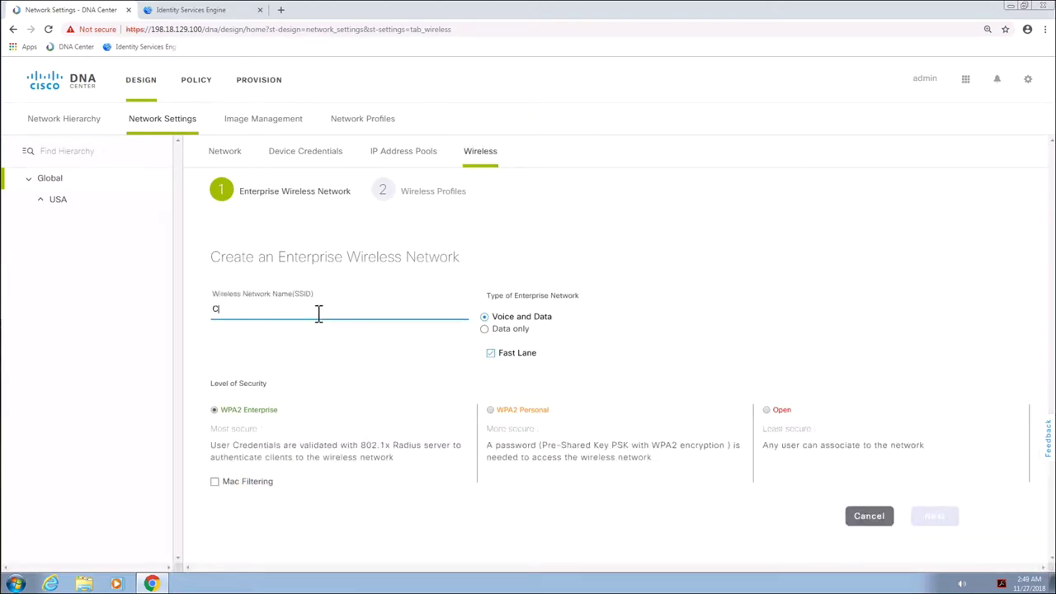
{"action": "type", "text": "orporate"}
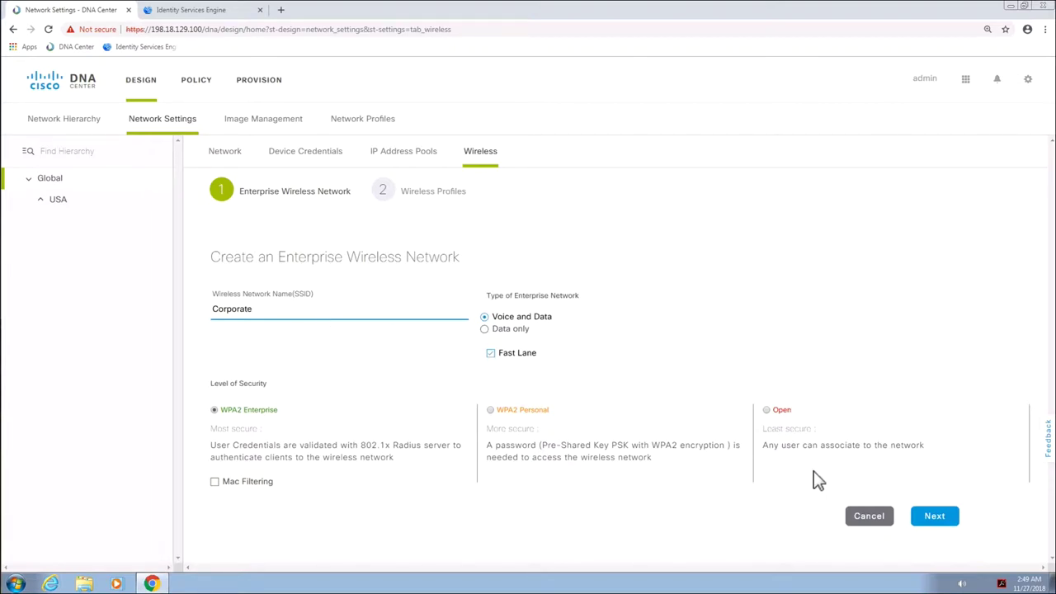
{"action": "left_click", "coordinate": [937, 518]}
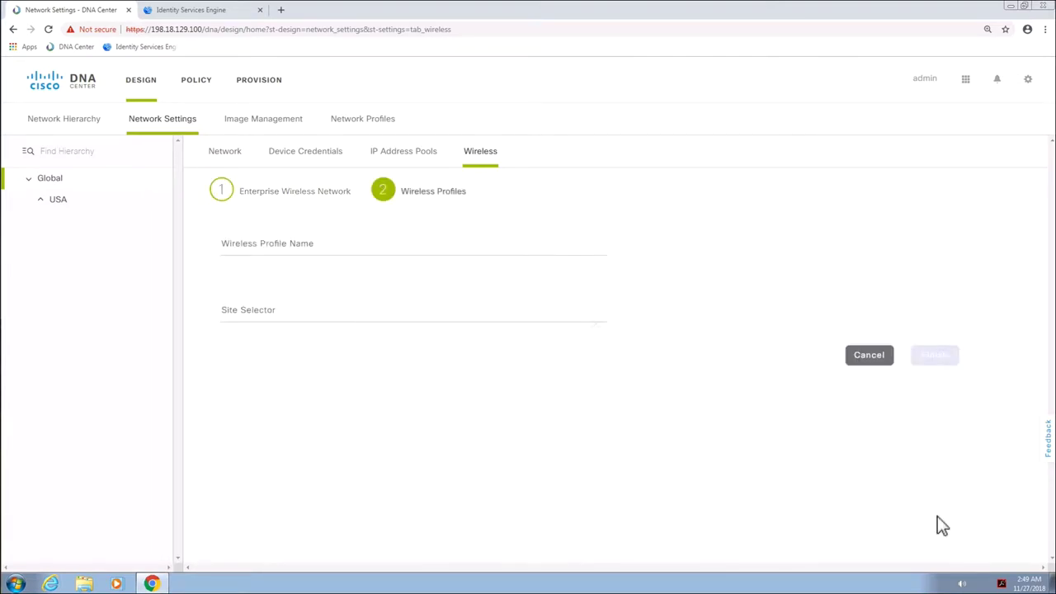
Finish the SSID with wireless profile CorporateWireless for site USA, then go to ISE
{"action": "left_click", "coordinate": [434, 249]}
{"action": "type", "text": "CorporateWireless"}
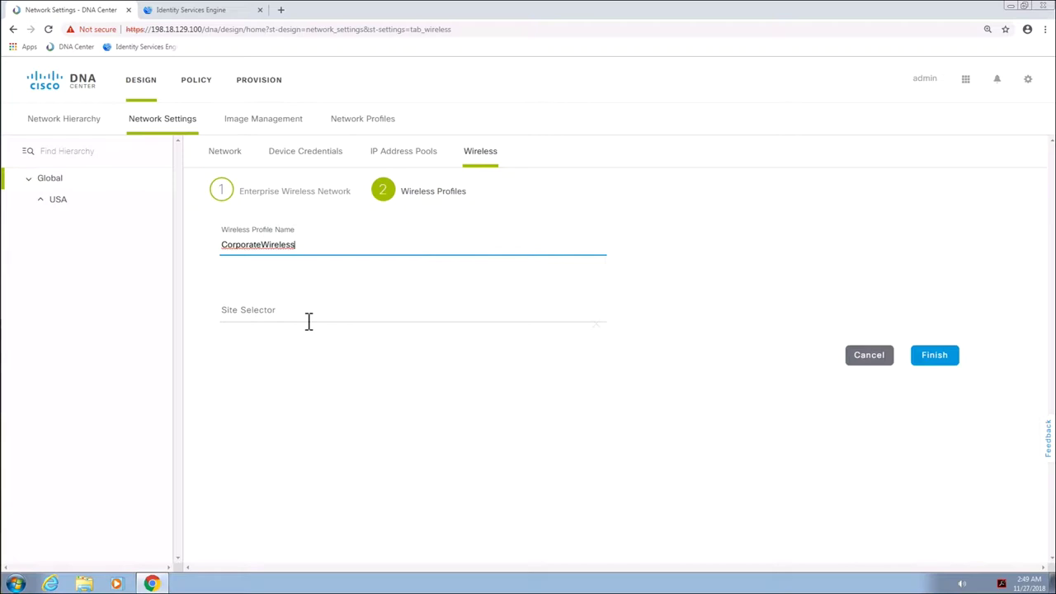
{"action": "left_click", "coordinate": [309, 321]}
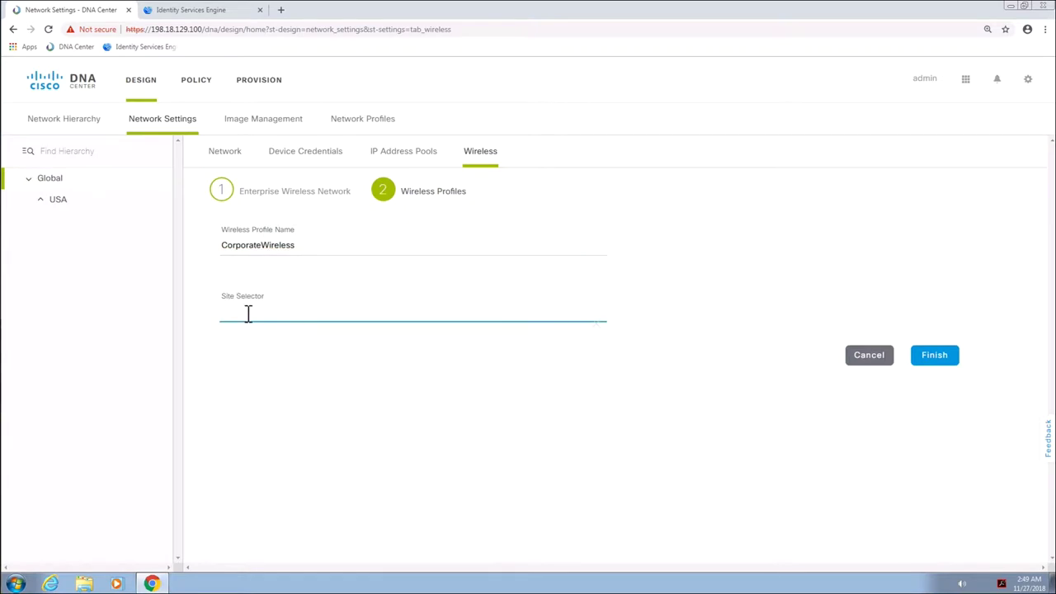
{"action": "type", "text": "USA"}
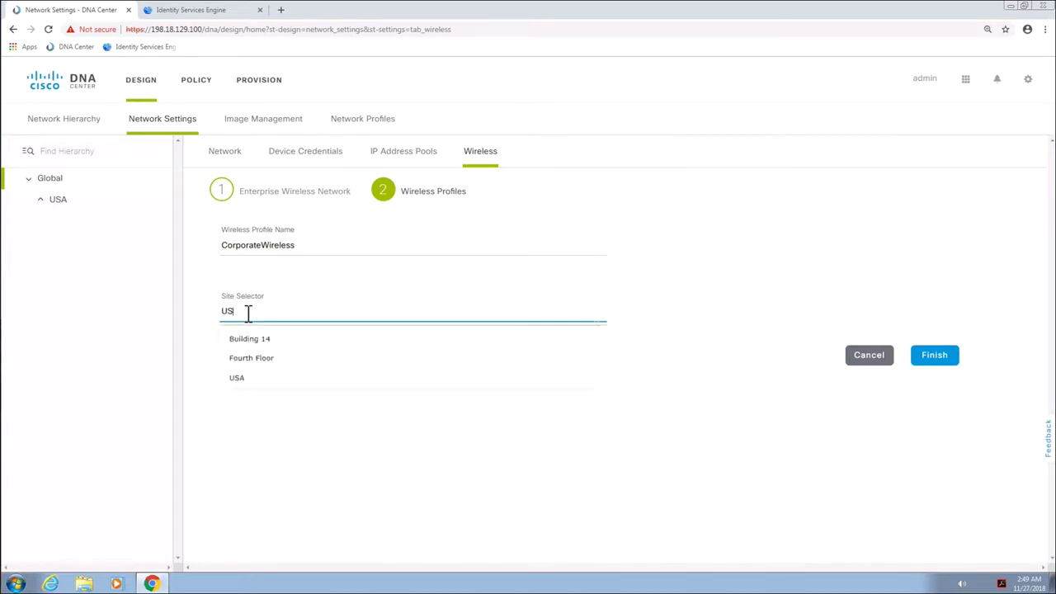
{"action": "left_click", "coordinate": [247, 350]}
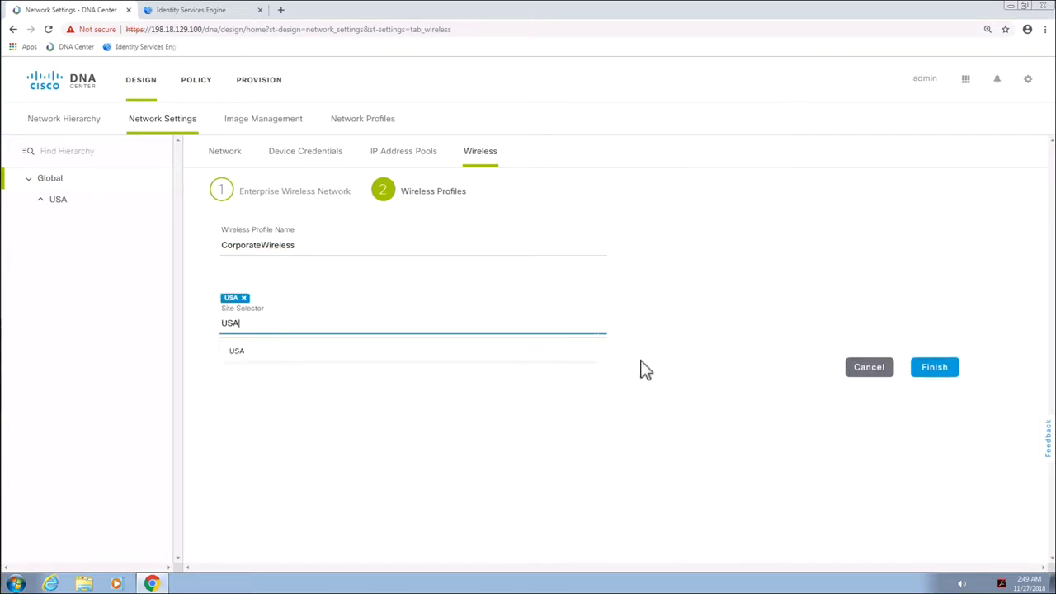
{"action": "left_click", "coordinate": [721, 429]}
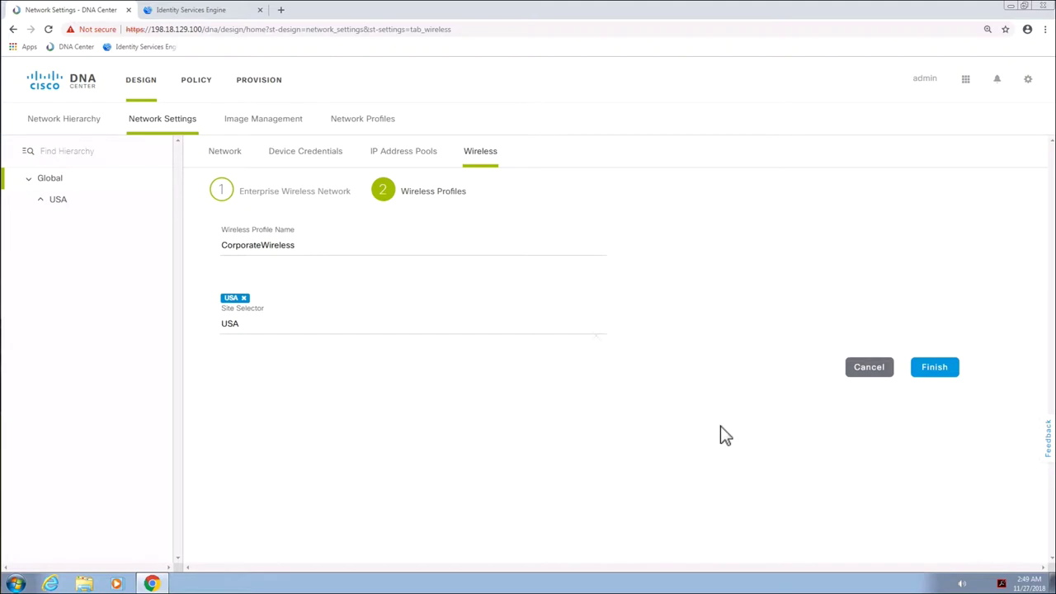
{"action": "left_click", "coordinate": [940, 372]}
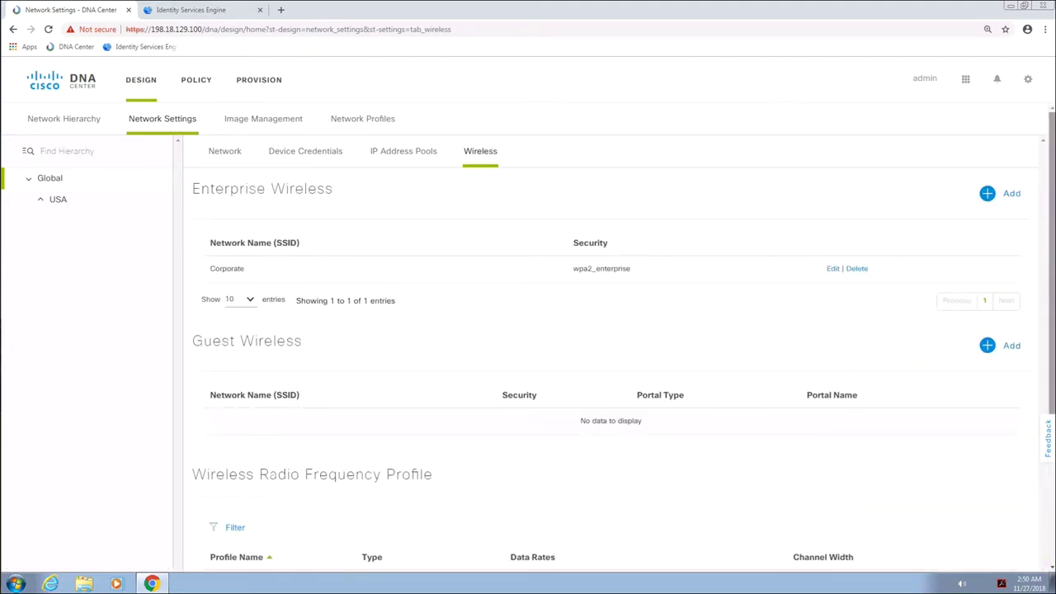
{"action": "left_click", "coordinate": [196, 80]}
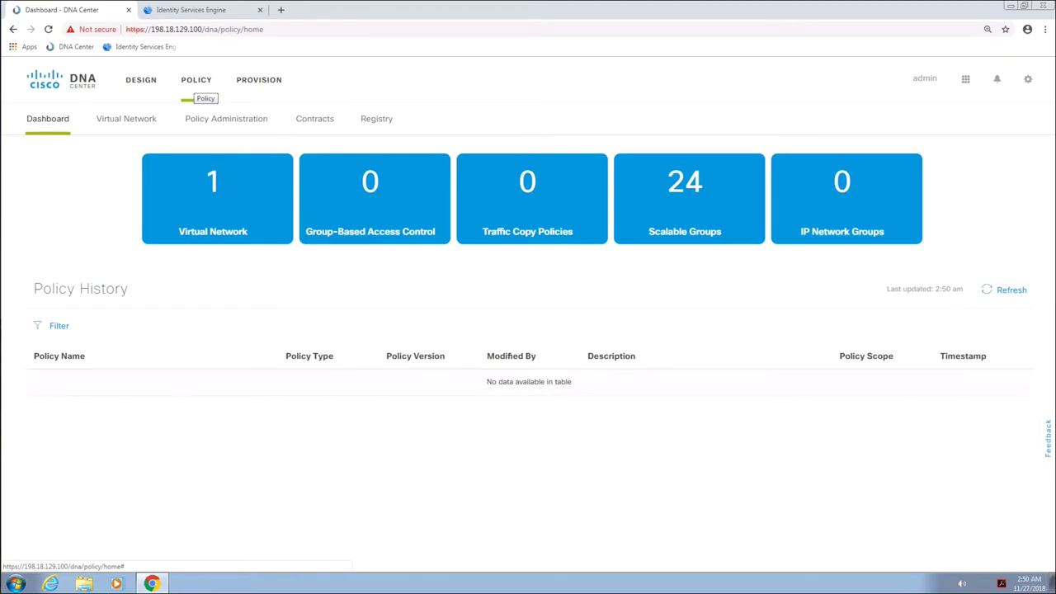
{"action": "left_click", "coordinate": [169, 10]}
Review the ISE Default policy set's authorization rules, including HVAC, then return to DNA Center
{"action": "mouse_move", "coordinate": [467, 74]}
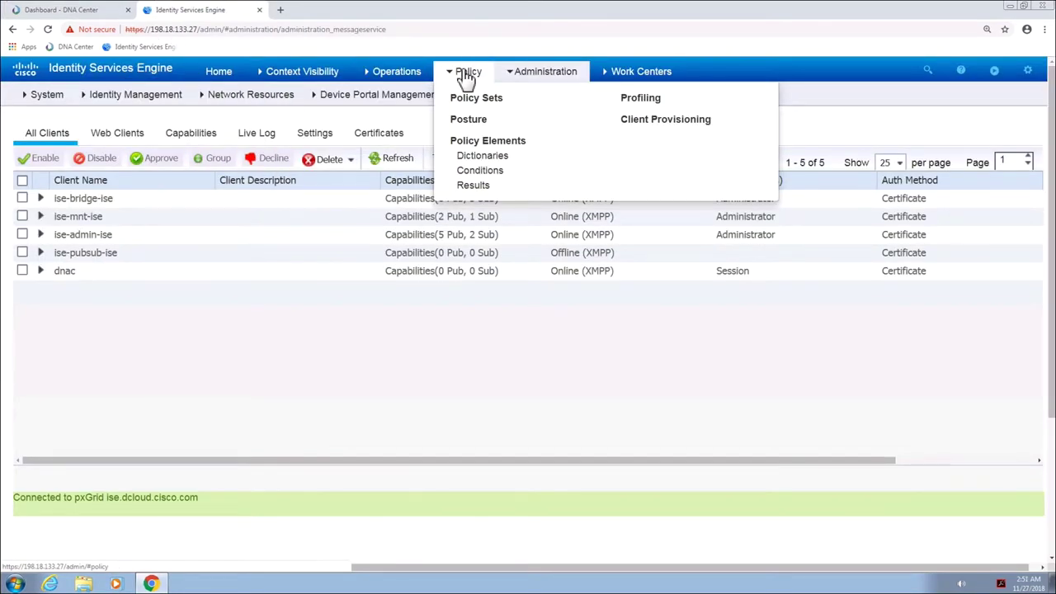
{"action": "left_click", "coordinate": [465, 99]}
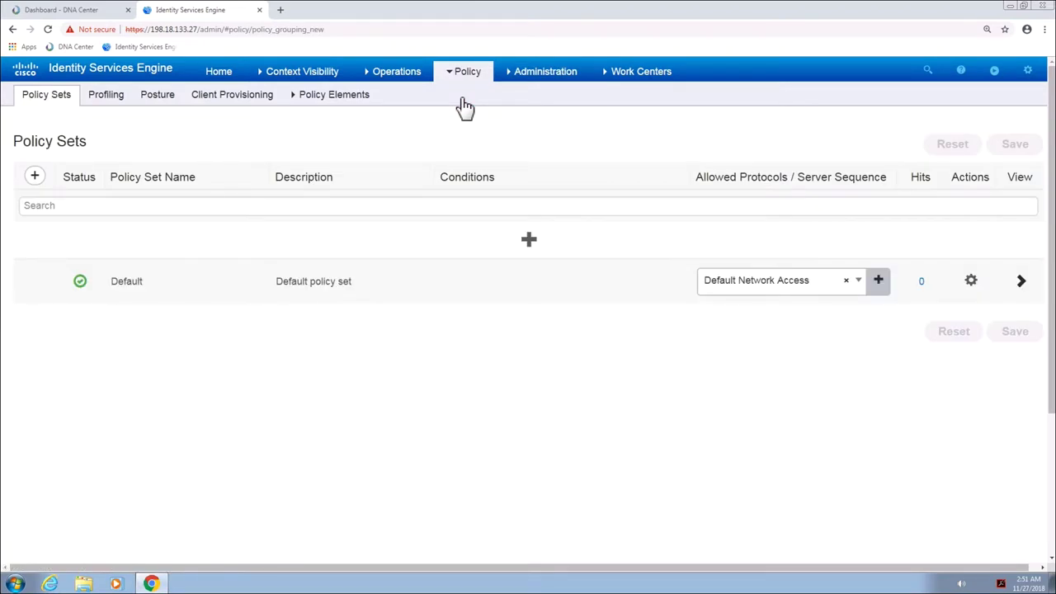
{"action": "left_click", "coordinate": [1024, 284]}
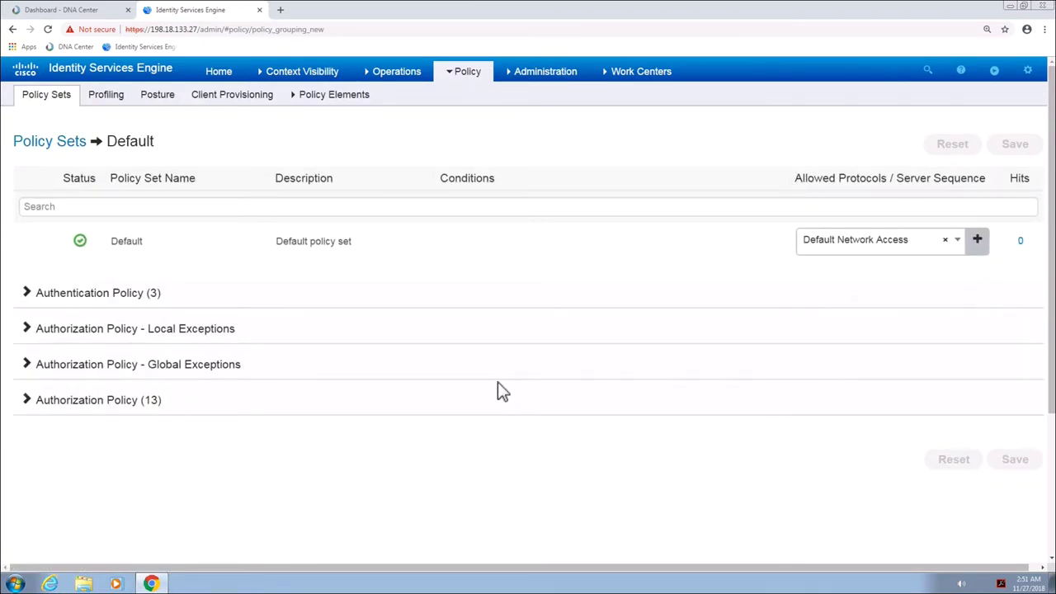
{"action": "left_click", "coordinate": [29, 399]}
{"action": "scroll", "coordinate": [215, 412], "scroll_direction": "down", "scroll_amount": 2}
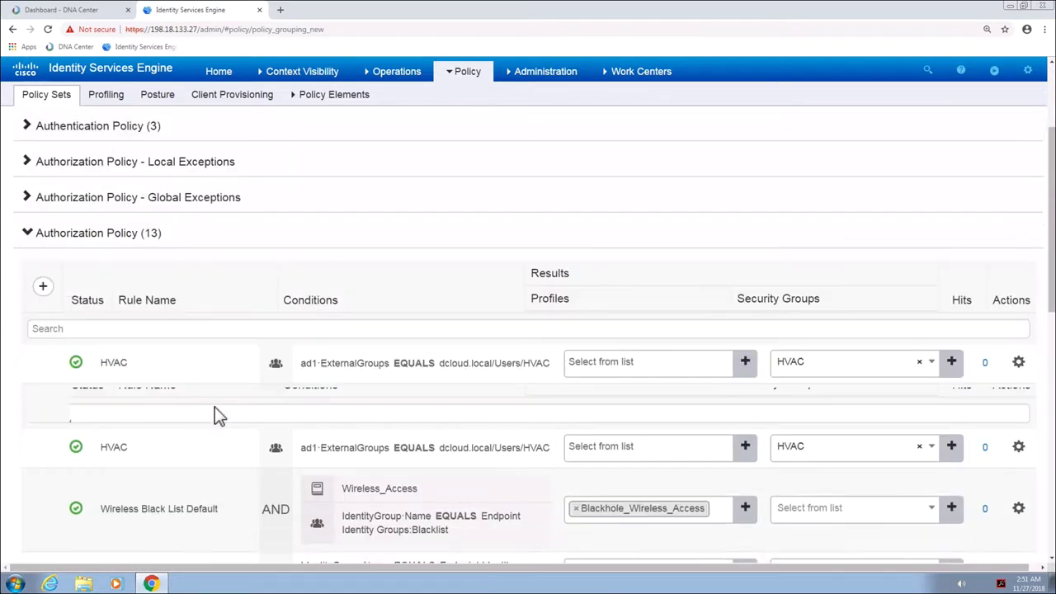
{"action": "scroll", "coordinate": [214, 409], "scroll_direction": "down", "scroll_amount": 2}
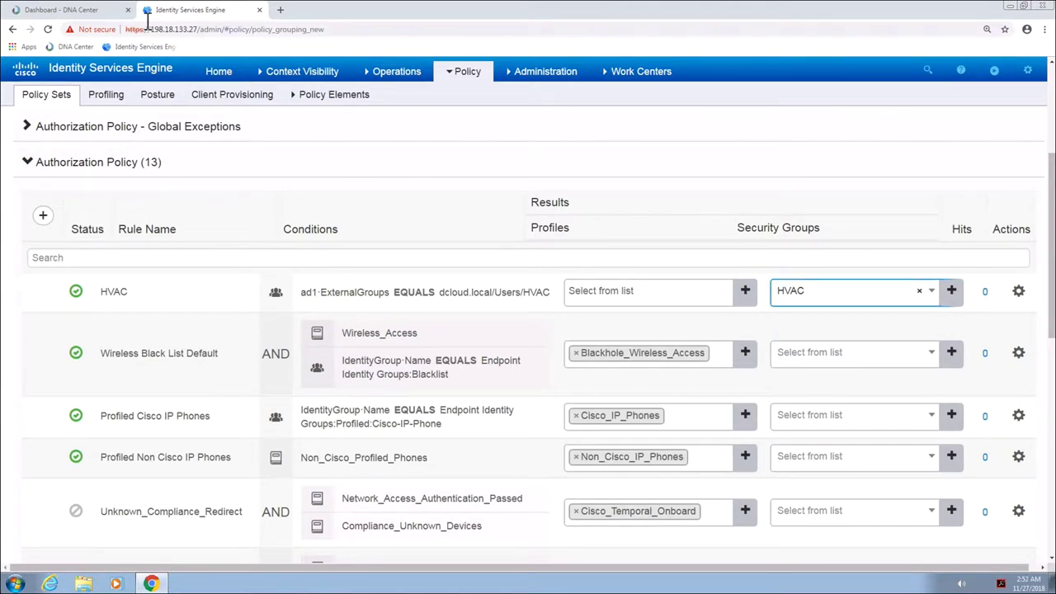
{"action": "left_click", "coordinate": [91, 10]}
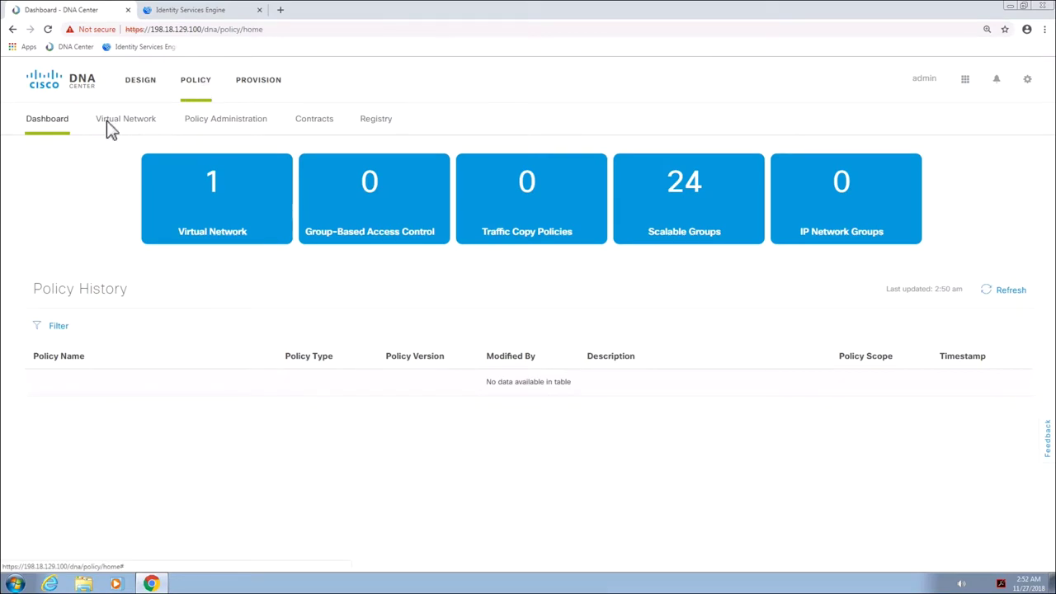
Create and save a Corporate virtual network containing AdminGroup
{"action": "left_click", "coordinate": [112, 125]}
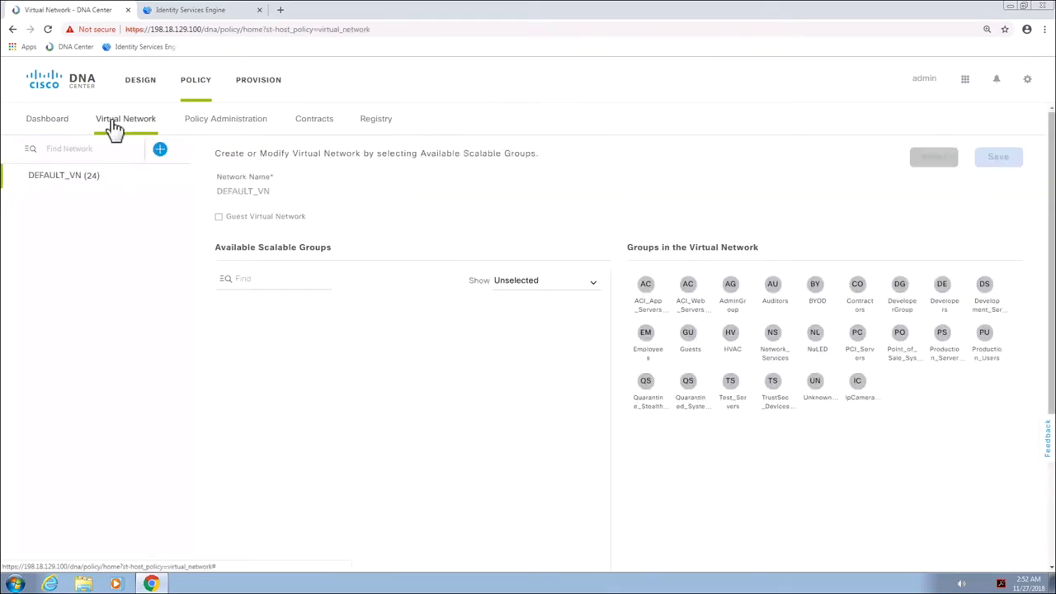
{"action": "left_click", "coordinate": [161, 149]}
{"action": "left_click", "coordinate": [260, 192]}
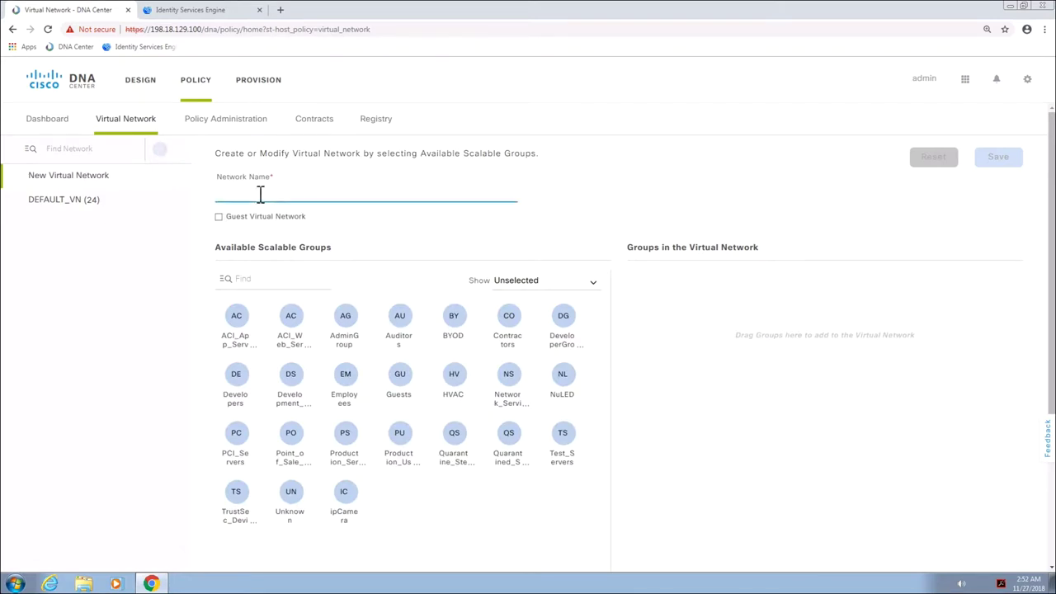
{"action": "type", "text": "Corporate"}
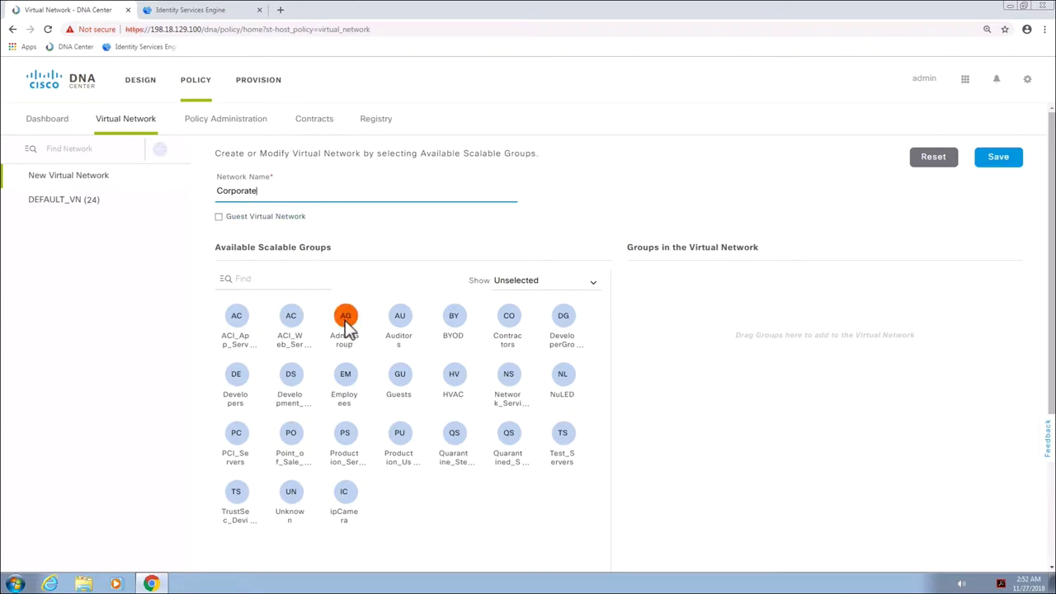
{"action": "left_click_drag", "start_coordinate": [348, 326], "coordinate": [693, 321]}
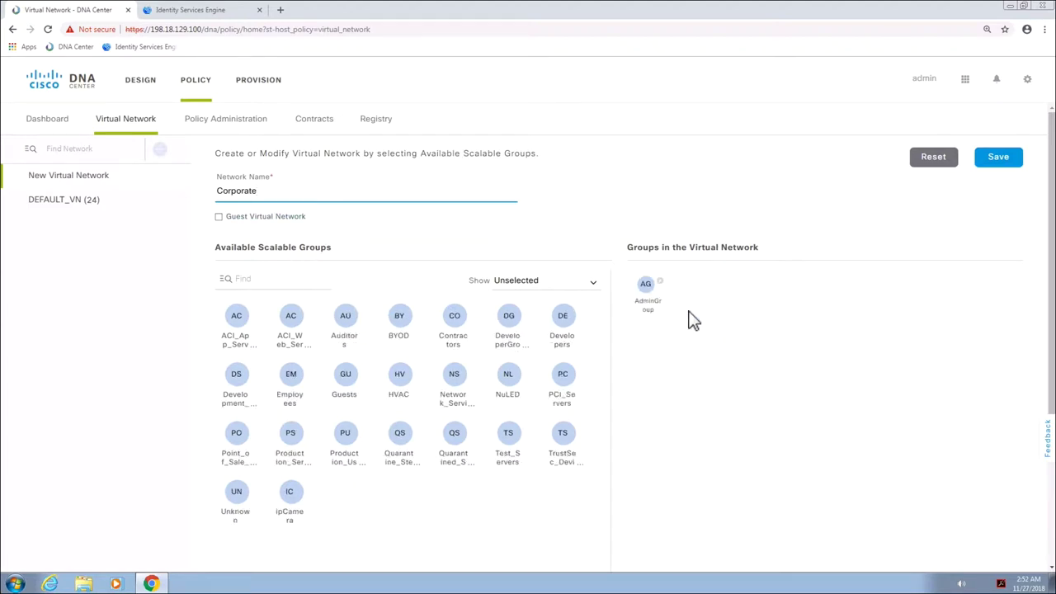
{"action": "left_click", "coordinate": [997, 162]}
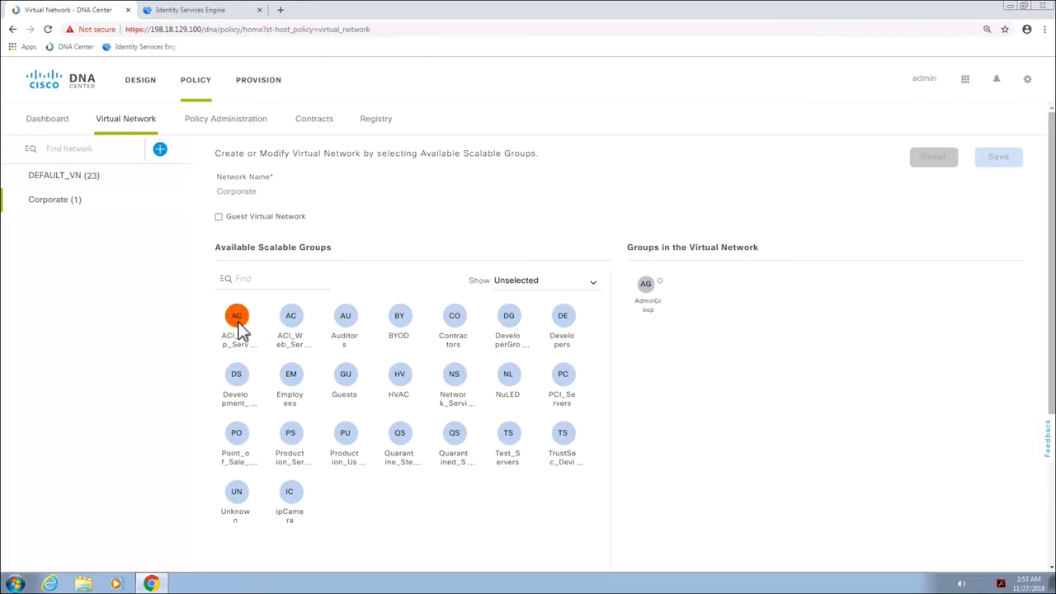
Add ACI_App_Servers, ACI_Web_Servers, Contractors and DeveloperGroup to Corporate and save
{"action": "left_click", "coordinate": [292, 327]}
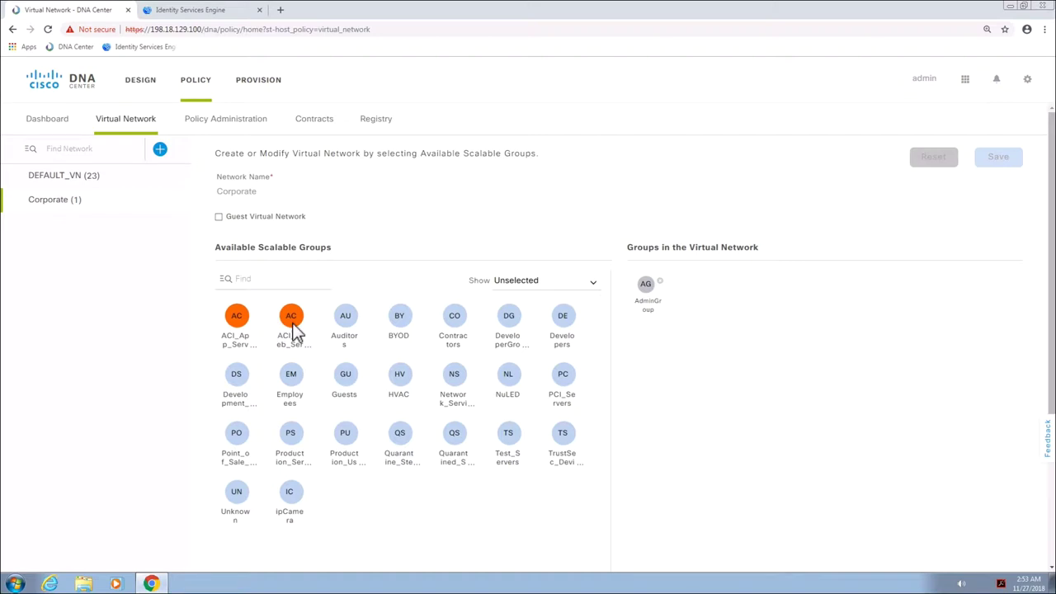
{"action": "left_click", "coordinate": [457, 320]}
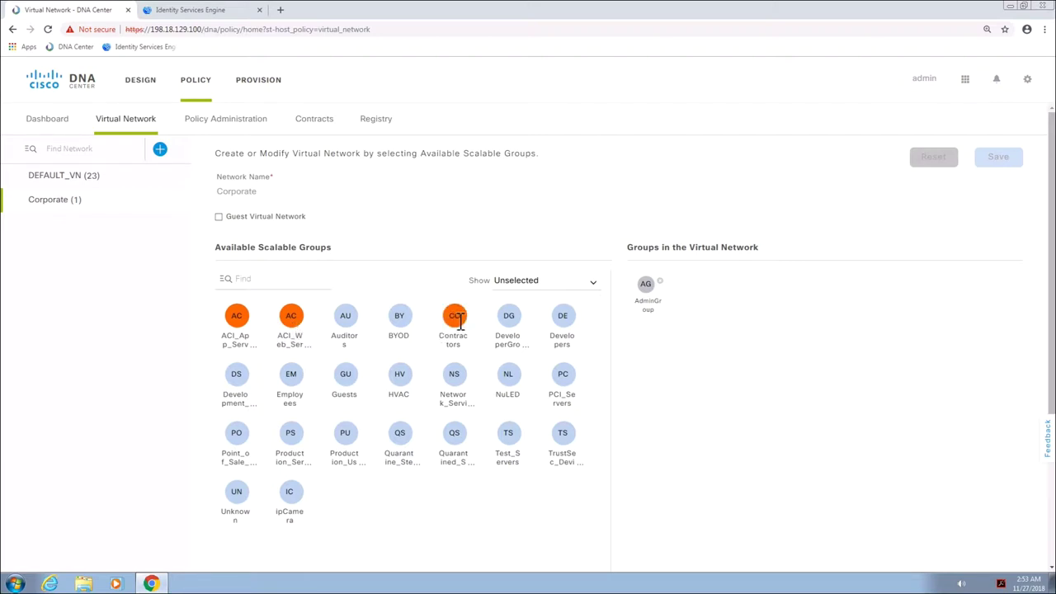
{"action": "left_click", "coordinate": [511, 322]}
{"action": "left_click_drag", "start_coordinate": [511, 322], "coordinate": [735, 328]}
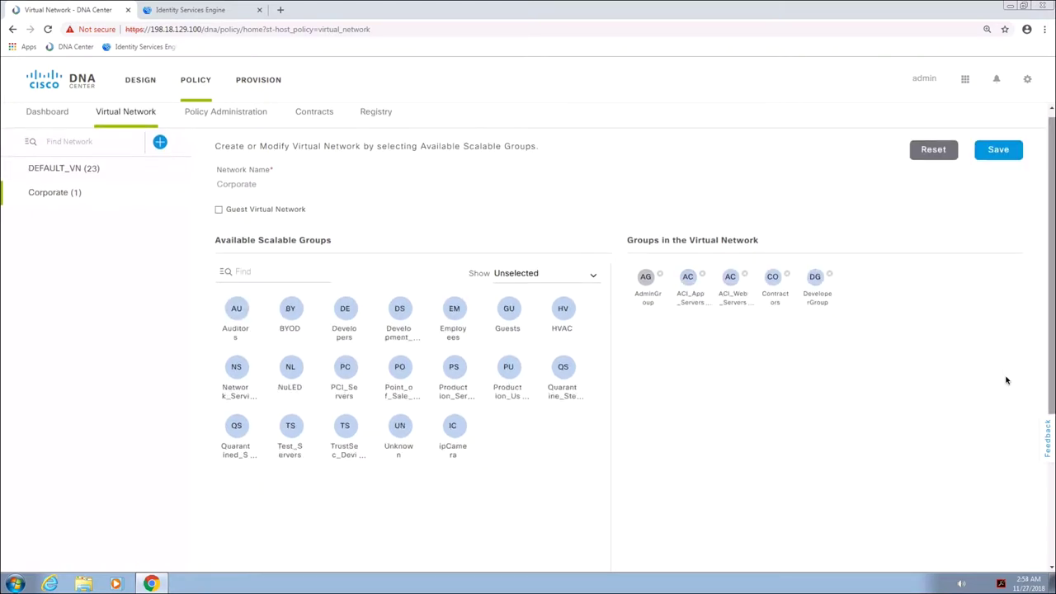
{"action": "left_click", "coordinate": [1000, 152]}
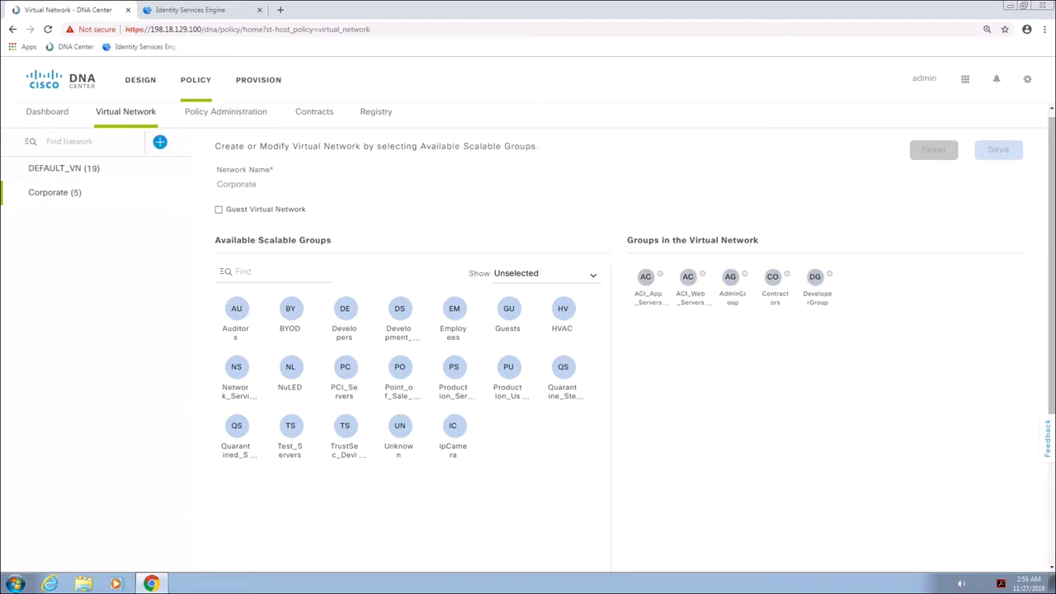
Create virtual network IOT with HVAC, NuLED, ipCamera and Quarantined_Systems, and save it
{"action": "left_click", "coordinate": [160, 142]}
{"action": "left_click", "coordinate": [239, 190]}
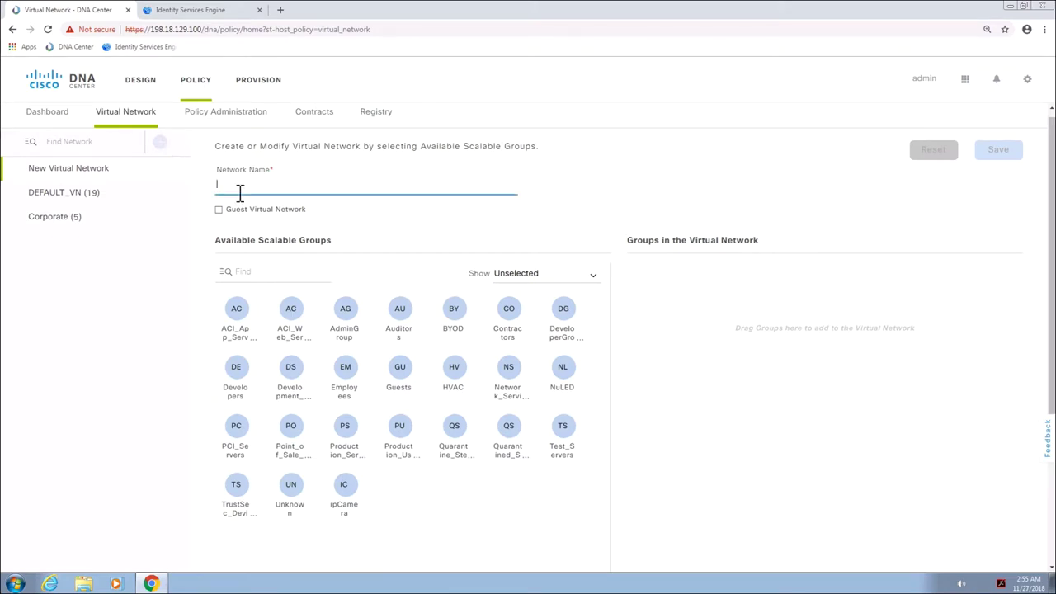
{"action": "type", "text": "IOT"}
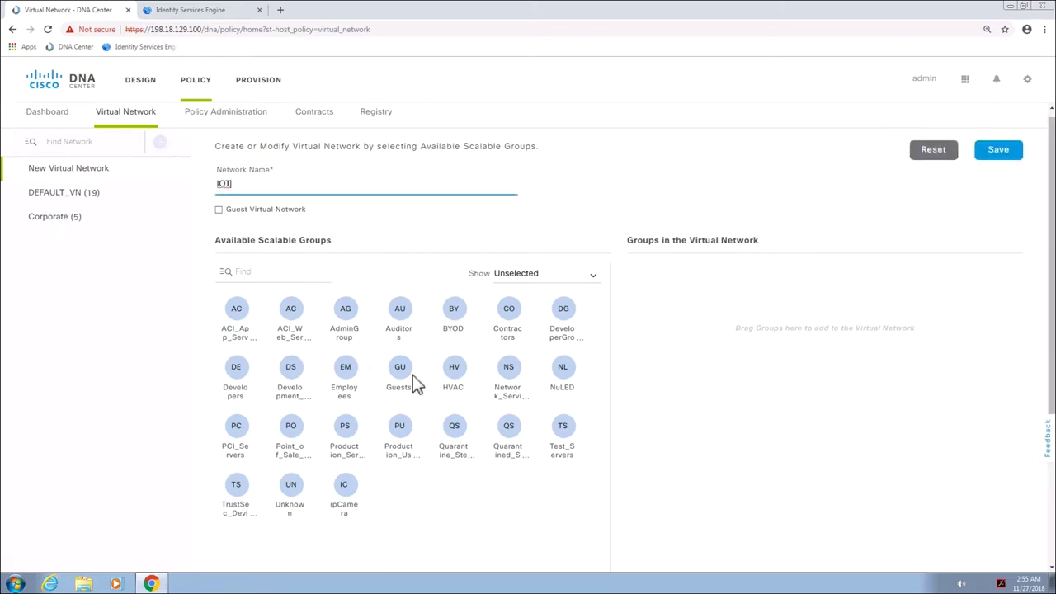
{"action": "left_click_drag", "start_coordinate": [456, 371], "coordinate": [663, 358]}
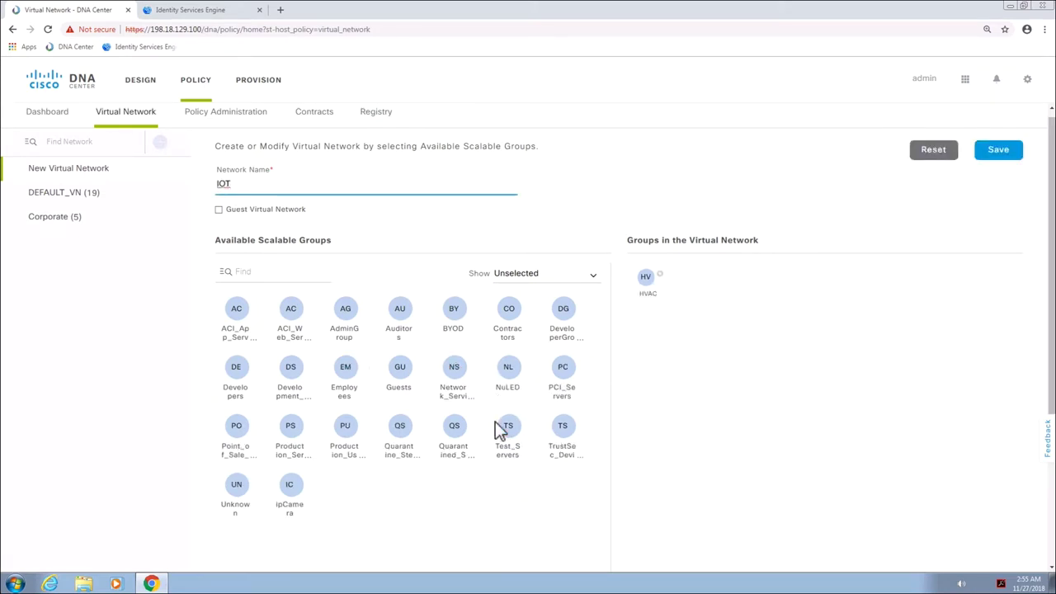
{"action": "left_click_drag", "start_coordinate": [512, 381], "coordinate": [516, 376]}
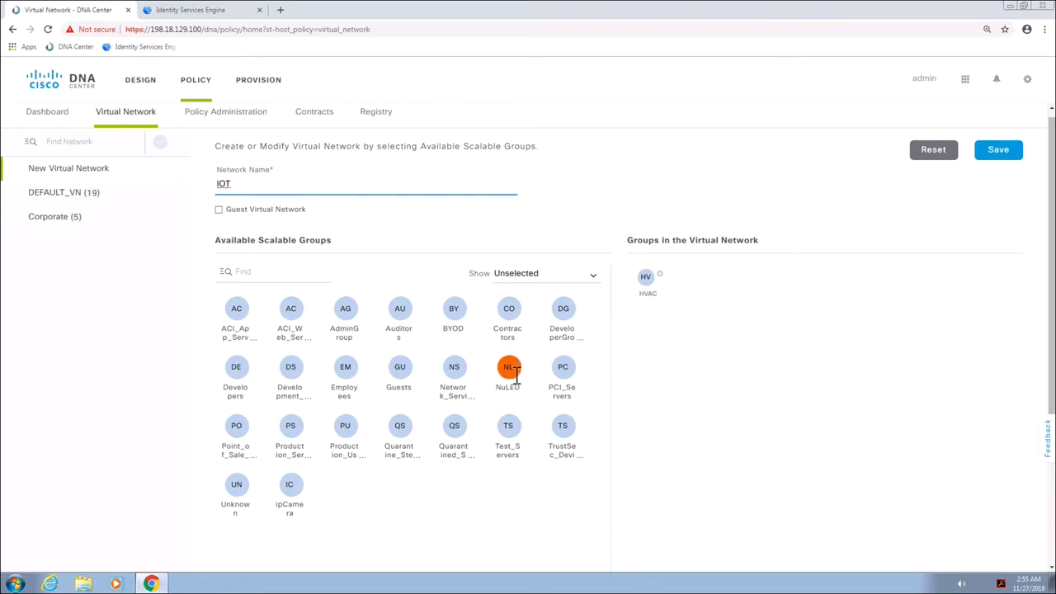
{"action": "left_click", "coordinate": [292, 488]}
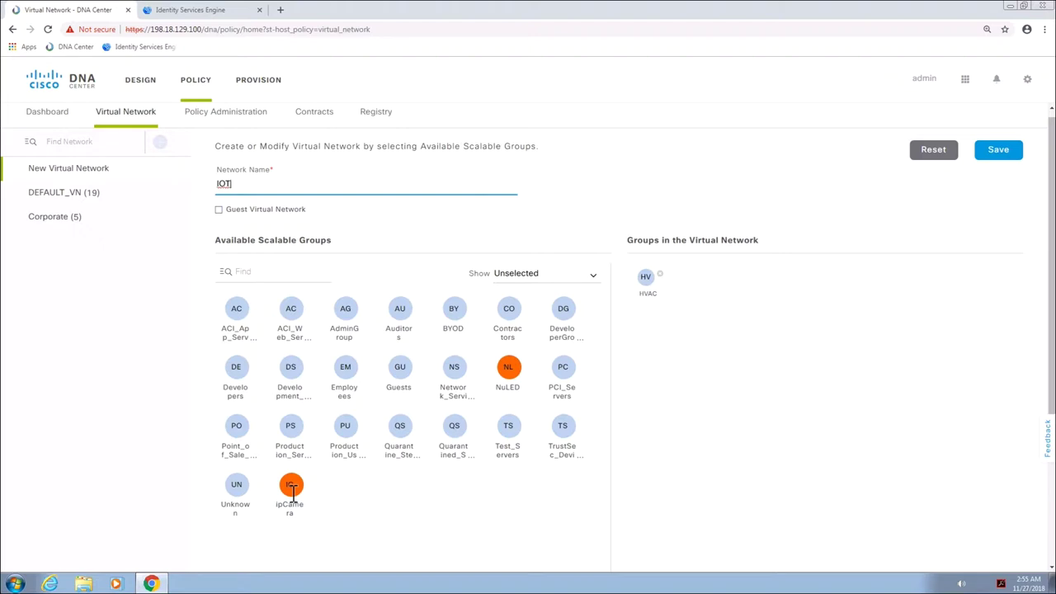
{"action": "left_click", "coordinate": [460, 447]}
{"action": "left_click_drag", "start_coordinate": [455, 444], "coordinate": [739, 393]}
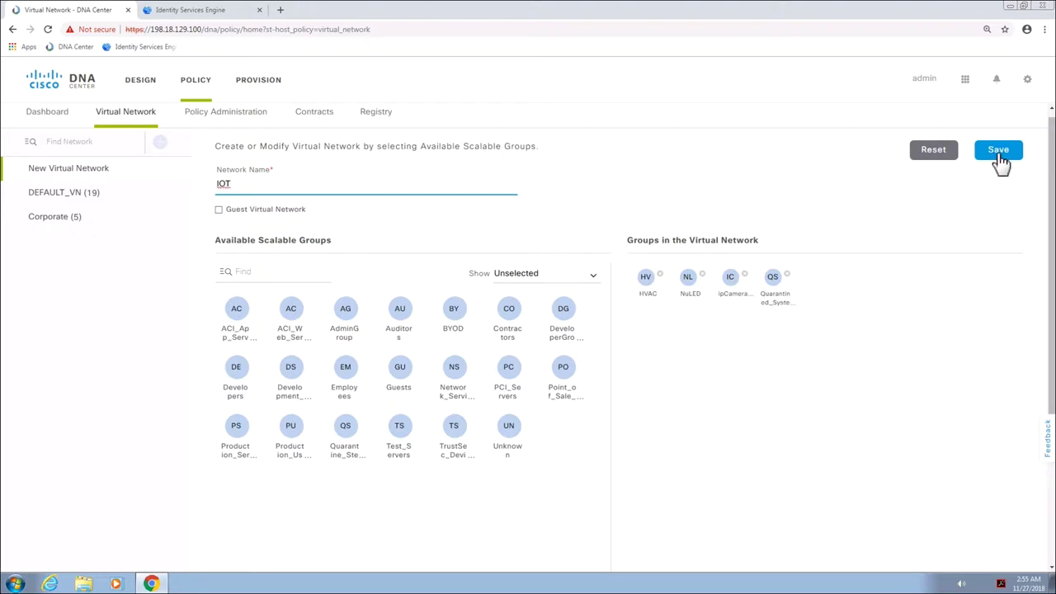
{"action": "left_click", "coordinate": [1000, 155]}
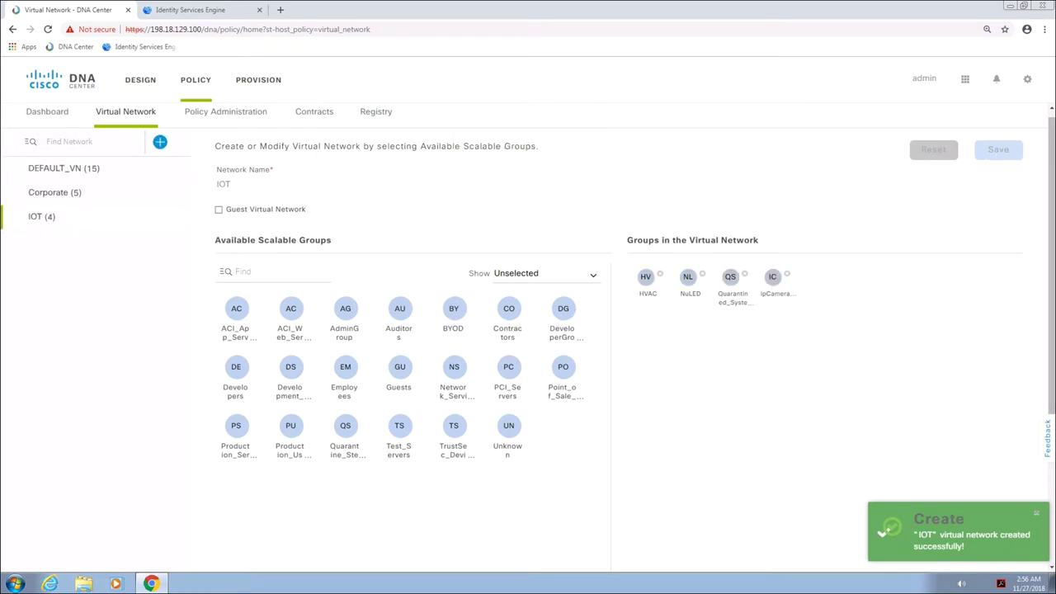
Create and save a Guest virtual network holding the Guests group
{"action": "left_click", "coordinate": [160, 142]}
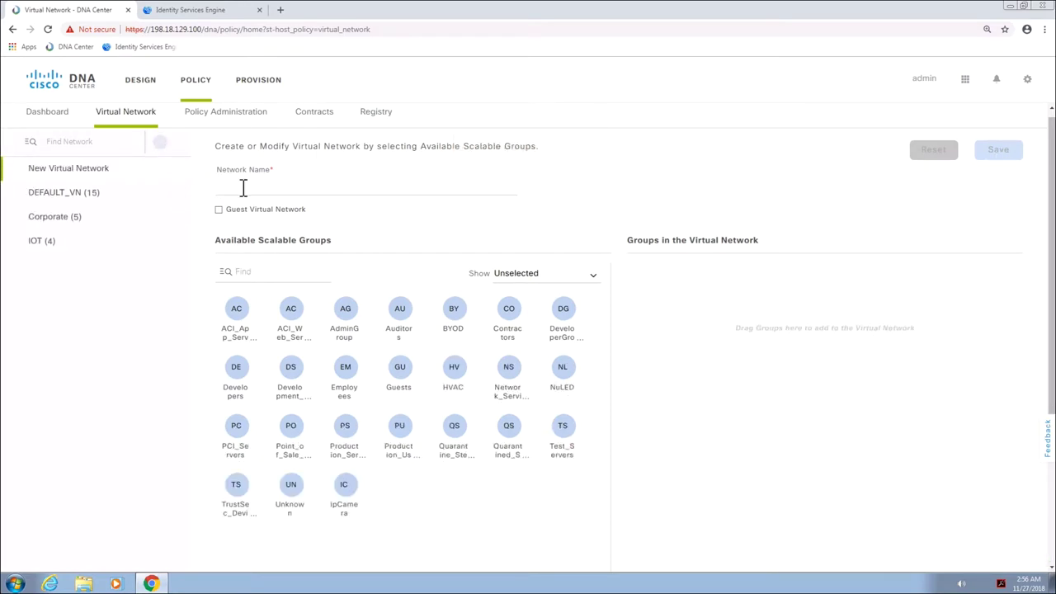
{"action": "left_click", "coordinate": [242, 187]}
{"action": "type", "text": "Guest"}
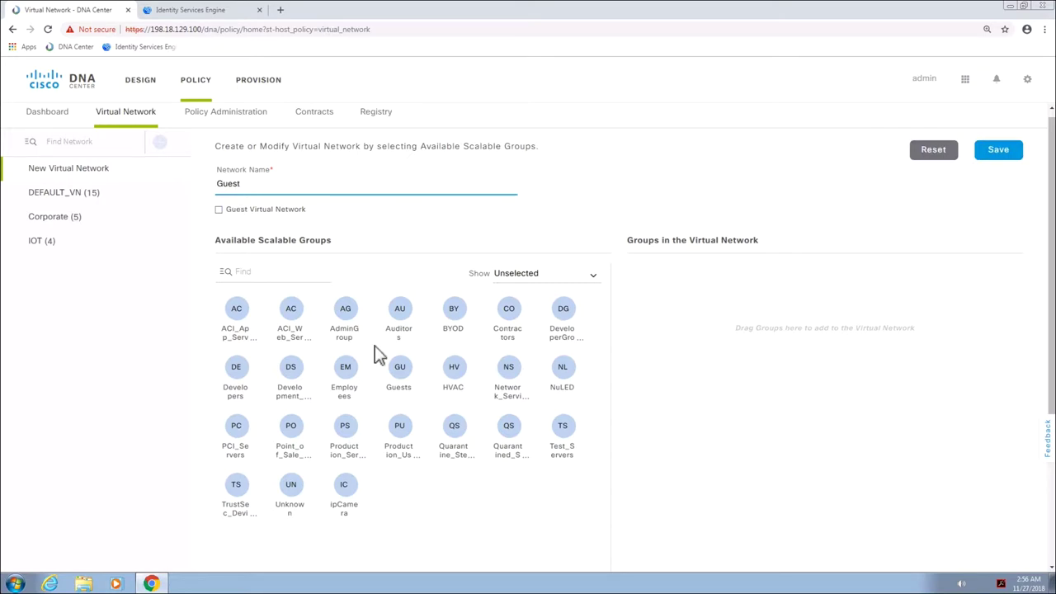
{"action": "left_click_drag", "start_coordinate": [400, 366], "coordinate": [716, 357]}
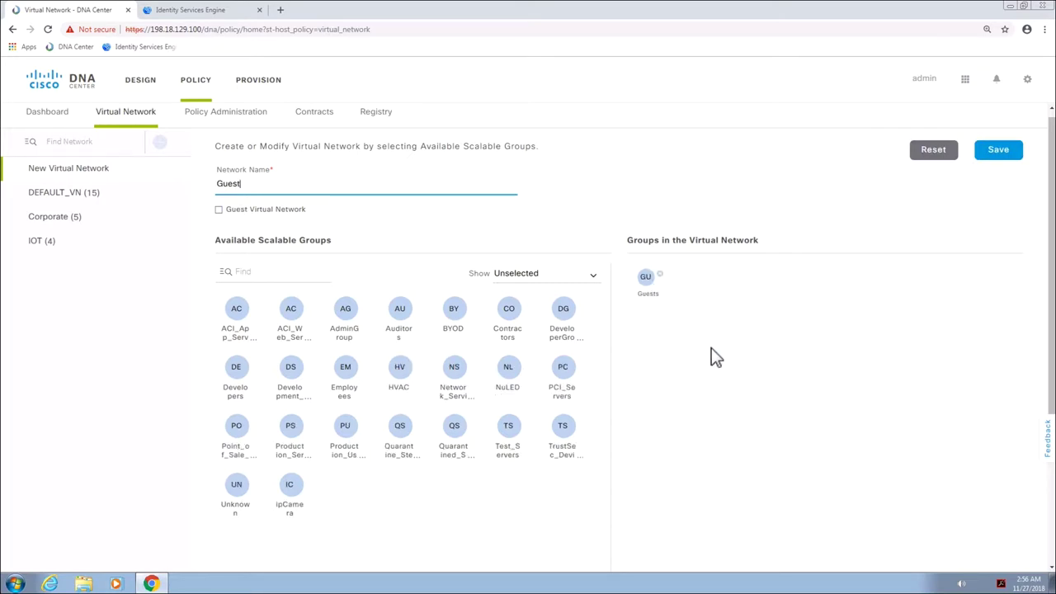
{"action": "left_click", "coordinate": [987, 160]}
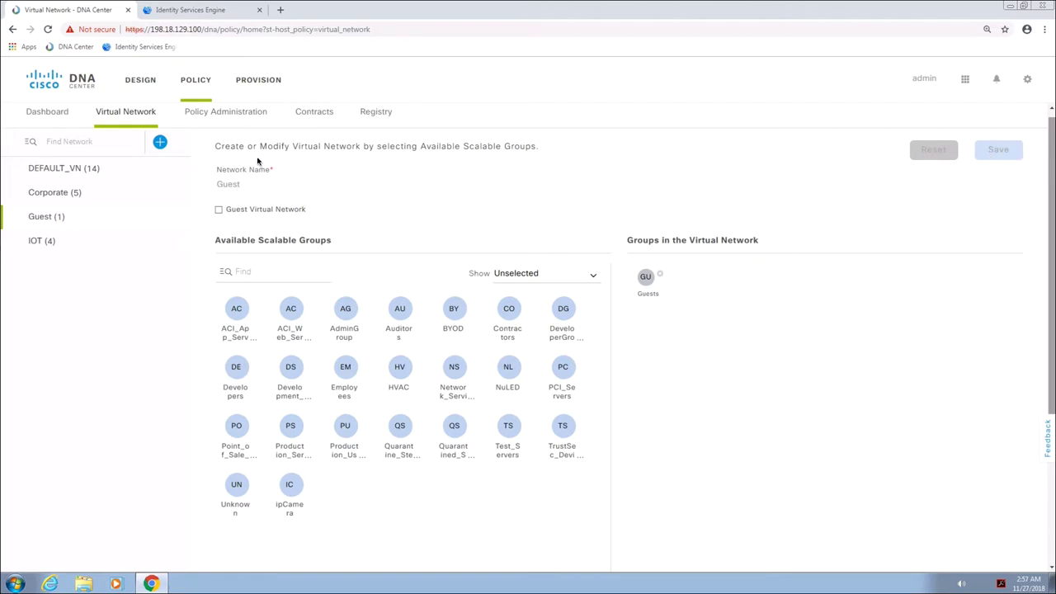
{"action": "left_click", "coordinate": [228, 116]}
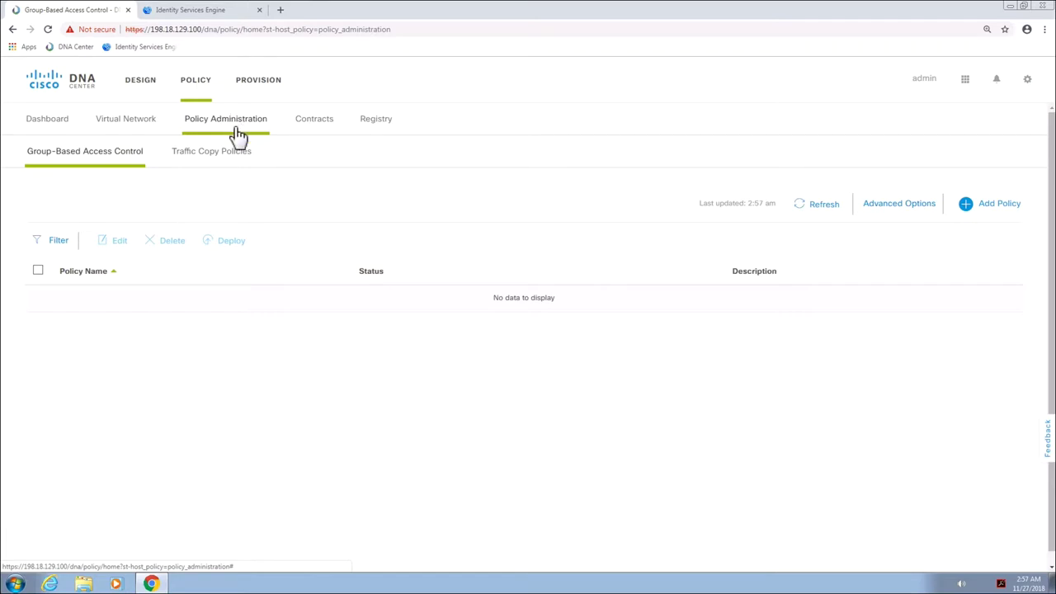
Start access policy Block-IOT-to-QuarantinedSystems using the deny contract
{"action": "left_click", "coordinate": [994, 212]}
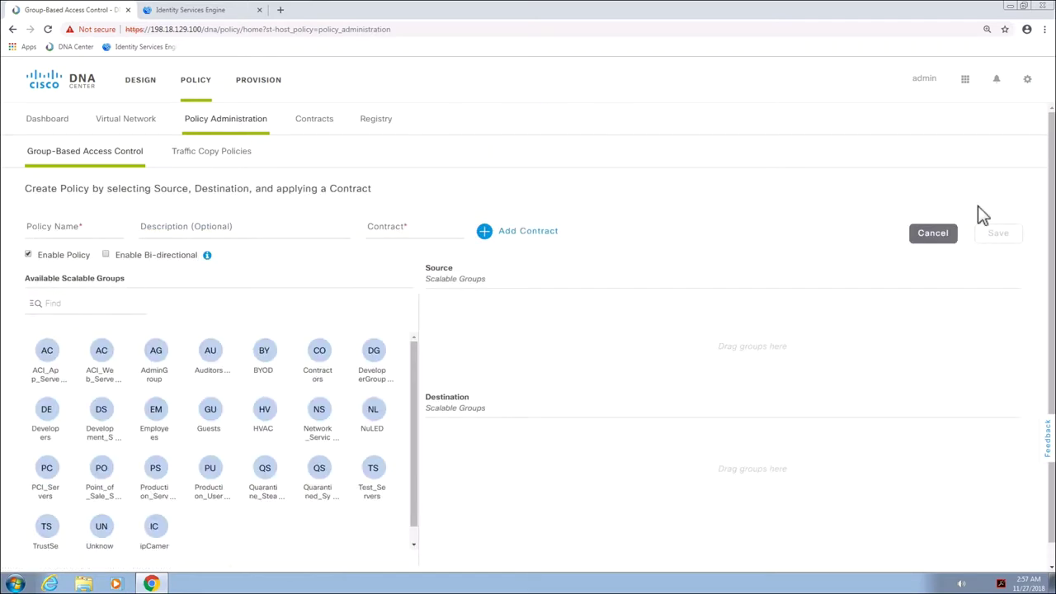
{"action": "left_click", "coordinate": [48, 235]}
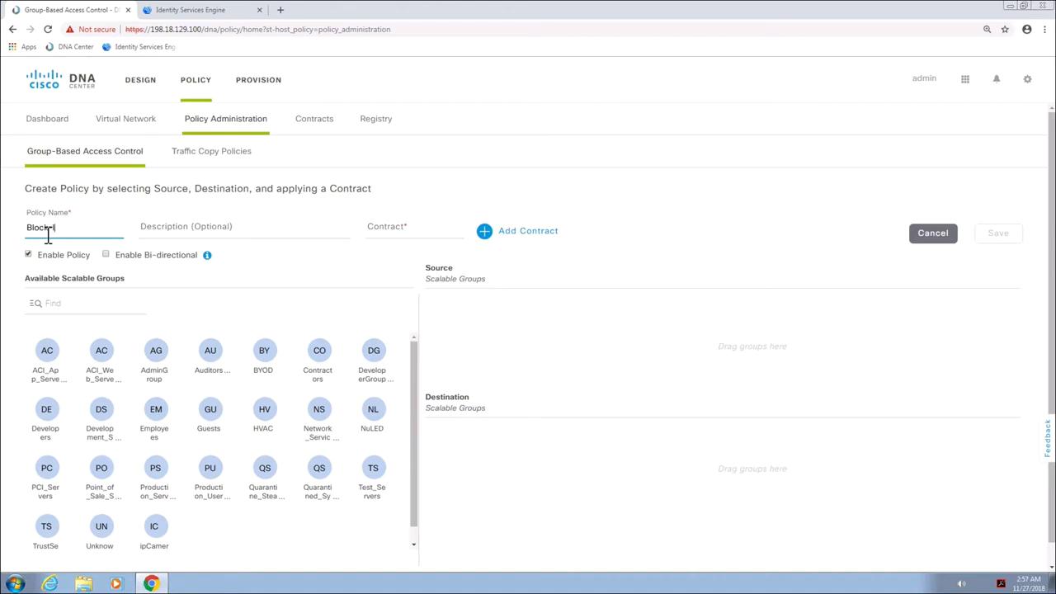
{"action": "type", "text": "IOT"}
{"action": "type", "text": "-to-QuarantinedSystems"}
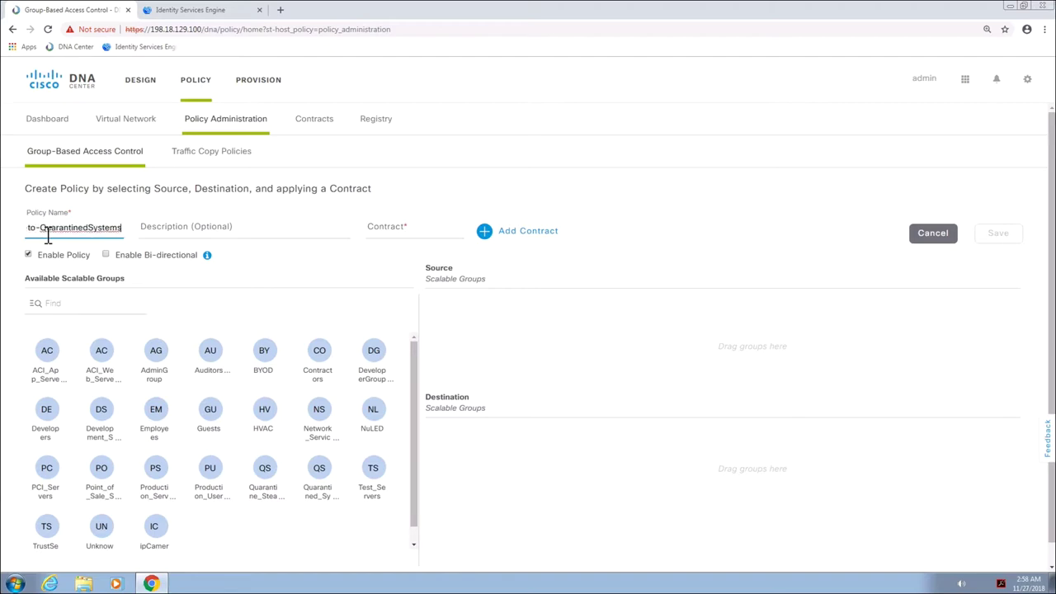
{"action": "left_click", "coordinate": [522, 234]}
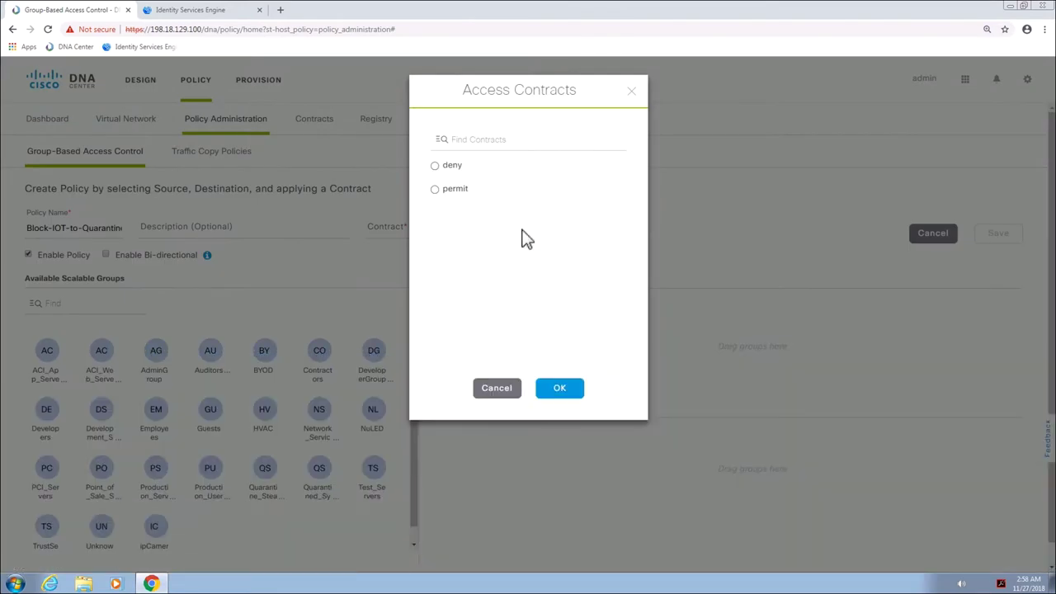
{"action": "left_click", "coordinate": [454, 165]}
{"action": "left_click", "coordinate": [564, 390]}
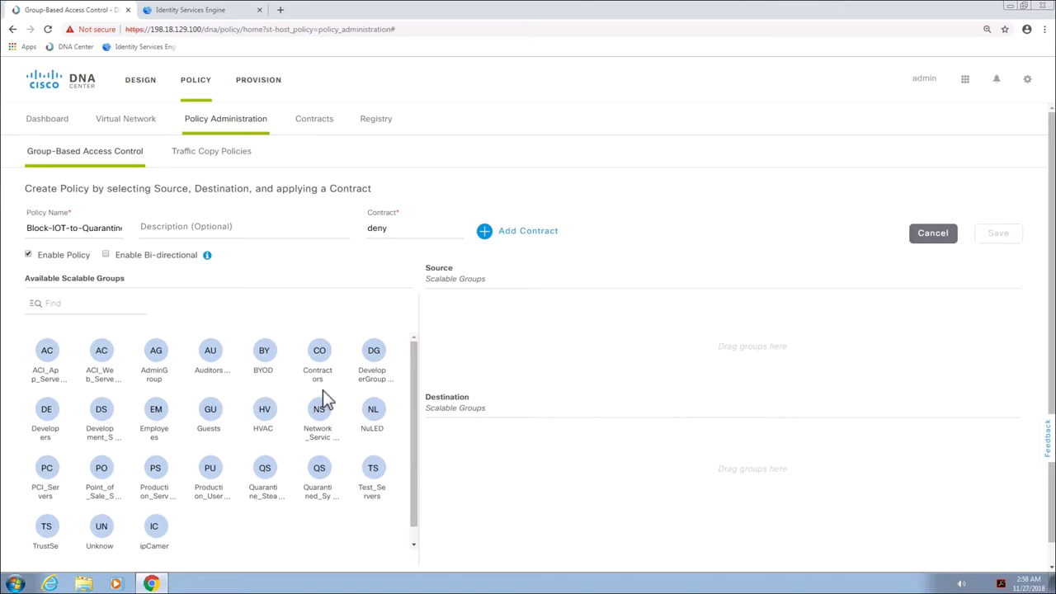
Set HVAC, NuLED and ipCamera as sources, Quarantined_Systems as destination, and save
{"action": "left_click_drag", "start_coordinate": [265, 408], "coordinate": [445, 307]}
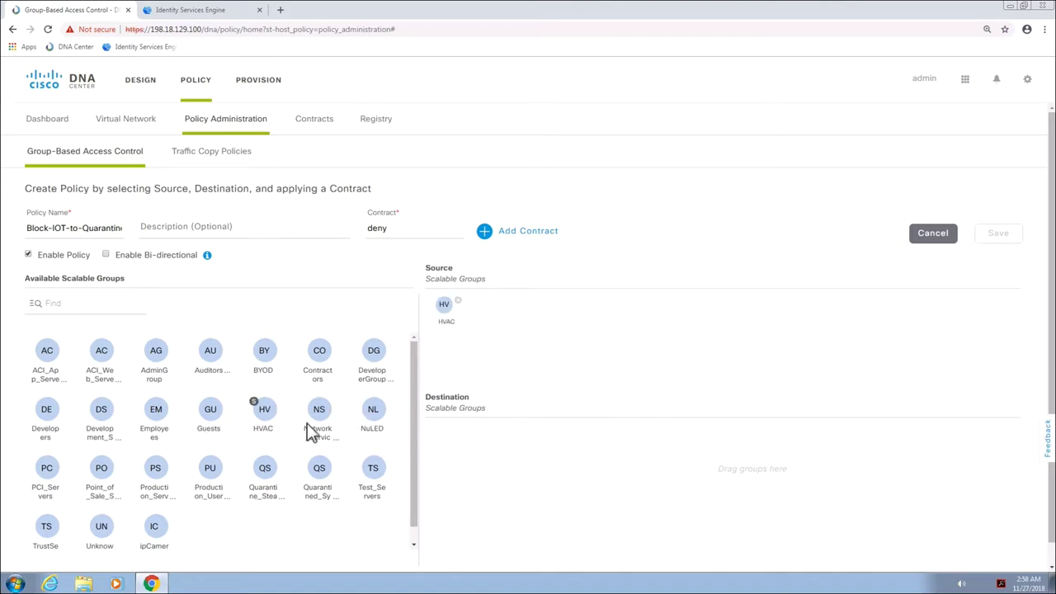
{"action": "left_click_drag", "start_coordinate": [373, 409], "coordinate": [500, 328]}
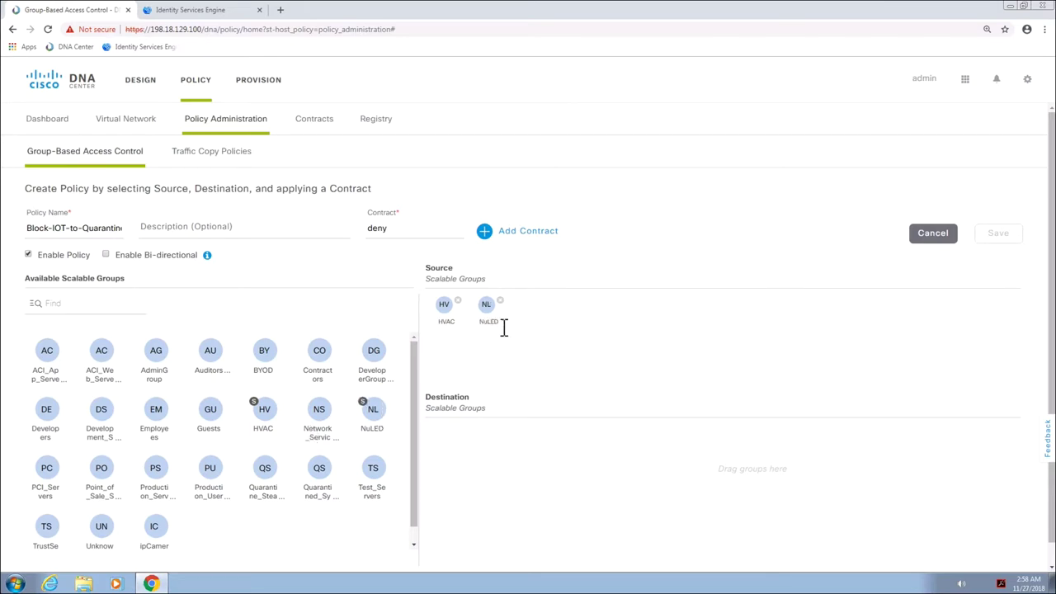
{"action": "left_click_drag", "start_coordinate": [157, 532], "coordinate": [545, 355]}
{"action": "left_click_drag", "start_coordinate": [334, 499], "coordinate": [467, 467]}
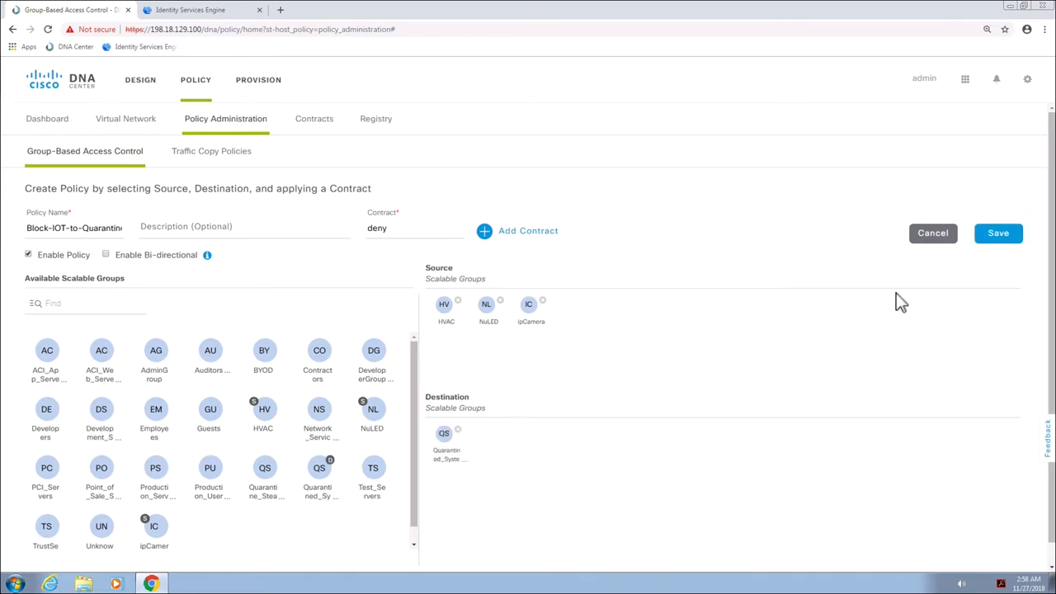
{"action": "left_click", "coordinate": [1000, 235]}
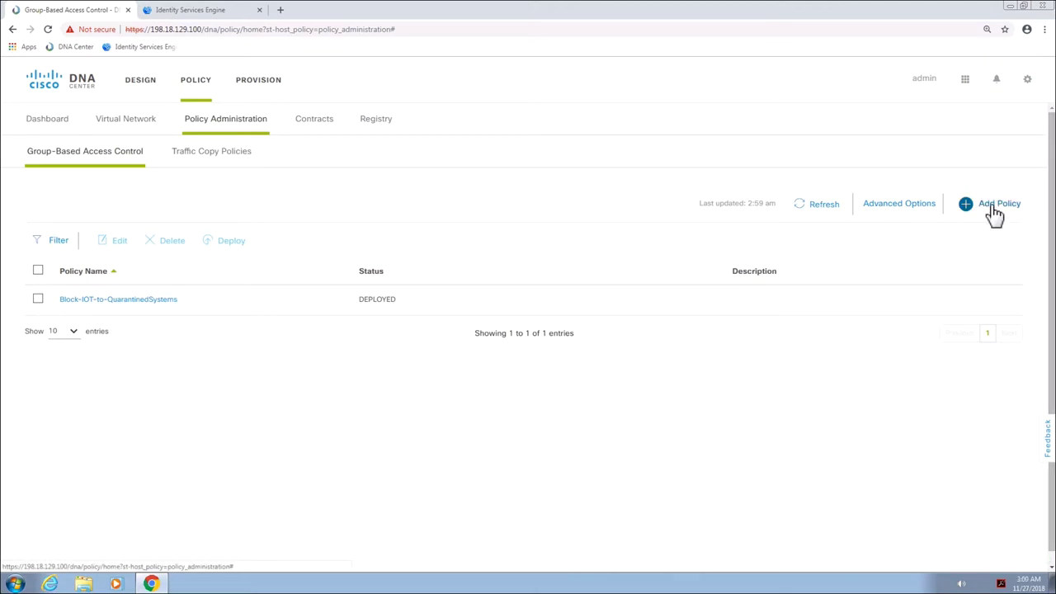
Start policy Block-QuarantinedSystem-to-IOT from Quarantined_Systems to HVAC, NuLED and ipCamera
{"action": "left_click", "coordinate": [996, 204]}
{"action": "left_click", "coordinate": [71, 236]}
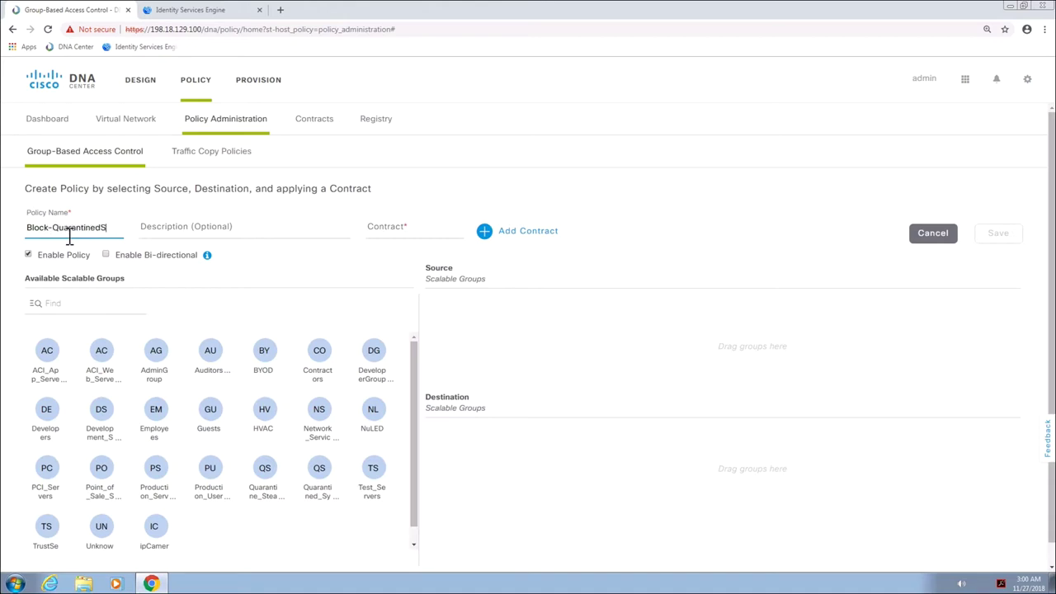
{"action": "type", "text": "Block-QuarantinedSystem-to"}
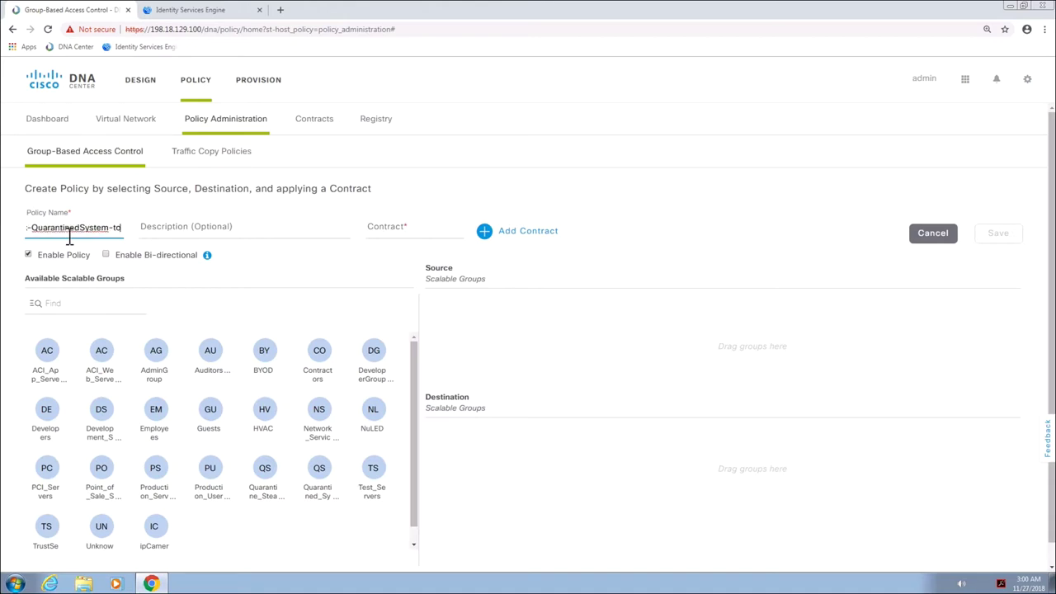
{"action": "type", "text": "-IOT"}
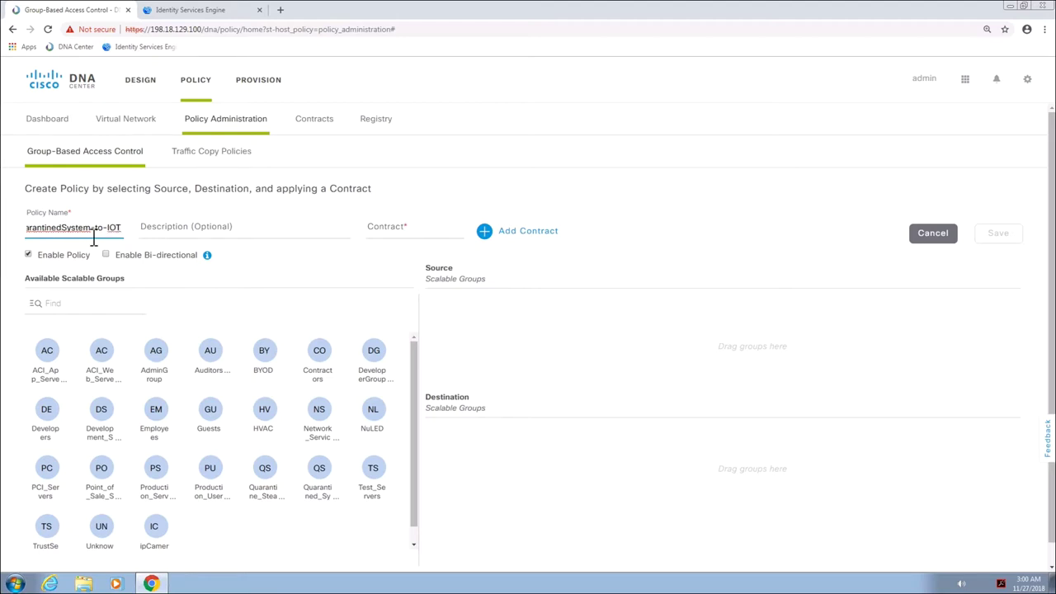
{"action": "left_click_drag", "start_coordinate": [319, 468], "coordinate": [463, 334]}
{"action": "left_click", "coordinate": [264, 409]}
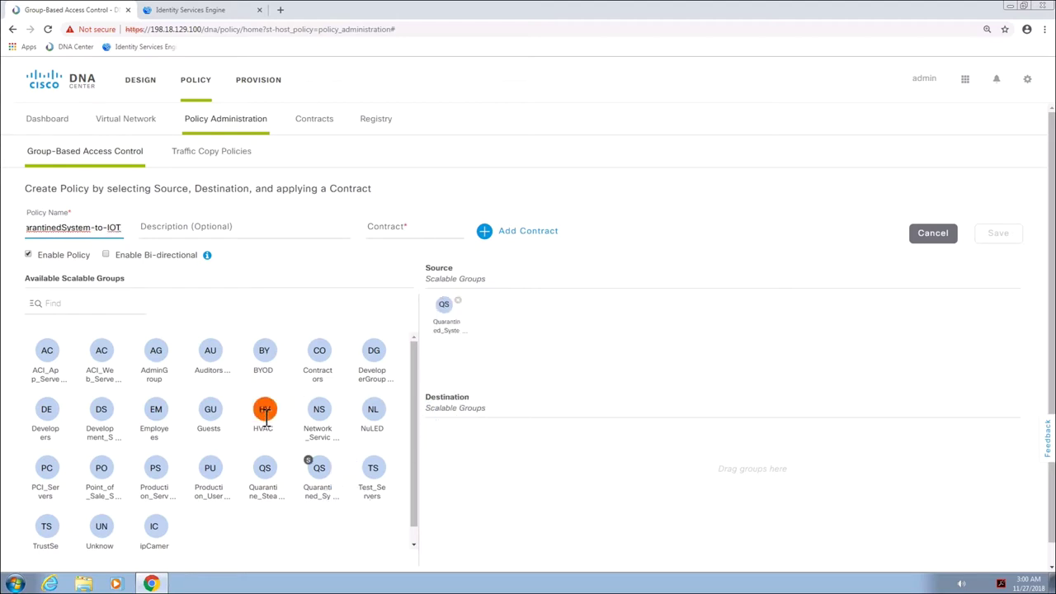
{"action": "left_click", "coordinate": [373, 410]}
{"action": "left_click", "coordinate": [154, 529]}
{"action": "left_click_drag", "start_coordinate": [375, 413], "coordinate": [474, 454]}
Apply the deny contract to the policy and save it
{"action": "left_click", "coordinate": [520, 232]}
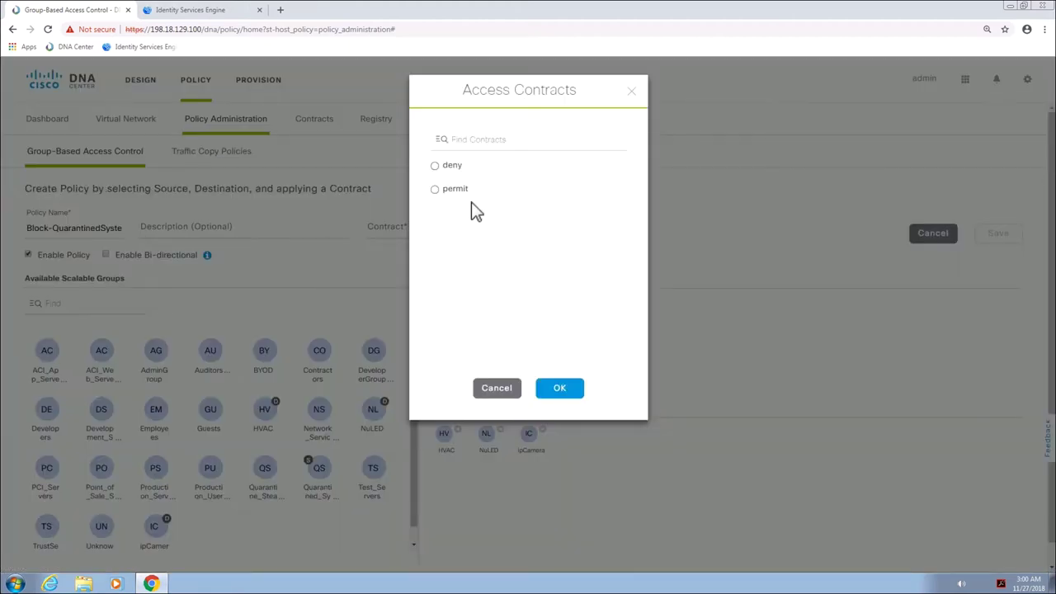
{"action": "left_click", "coordinate": [436, 166]}
{"action": "left_click", "coordinate": [560, 389]}
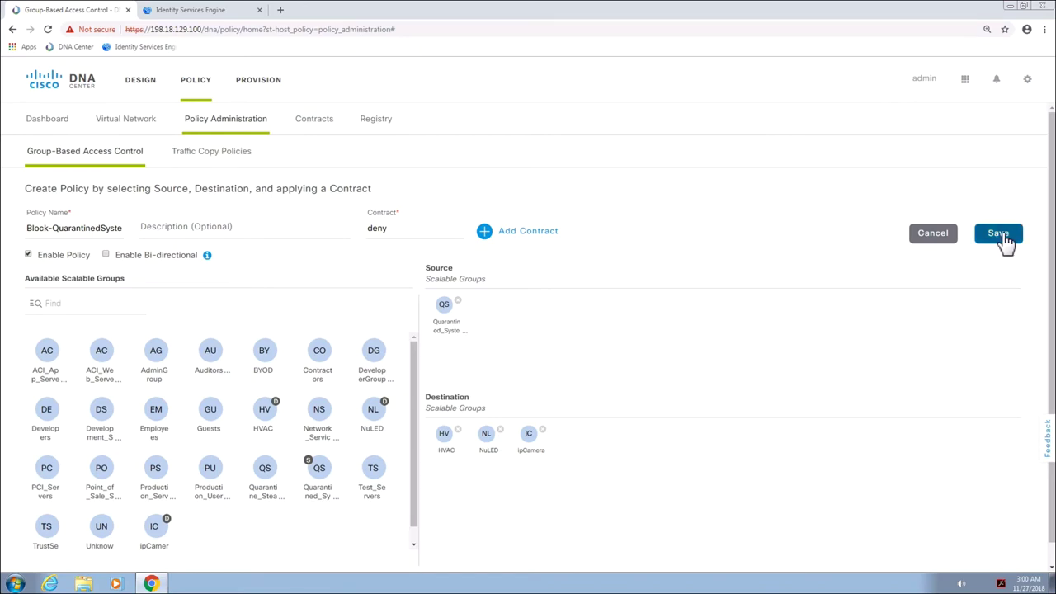
{"action": "left_click", "coordinate": [1000, 236]}
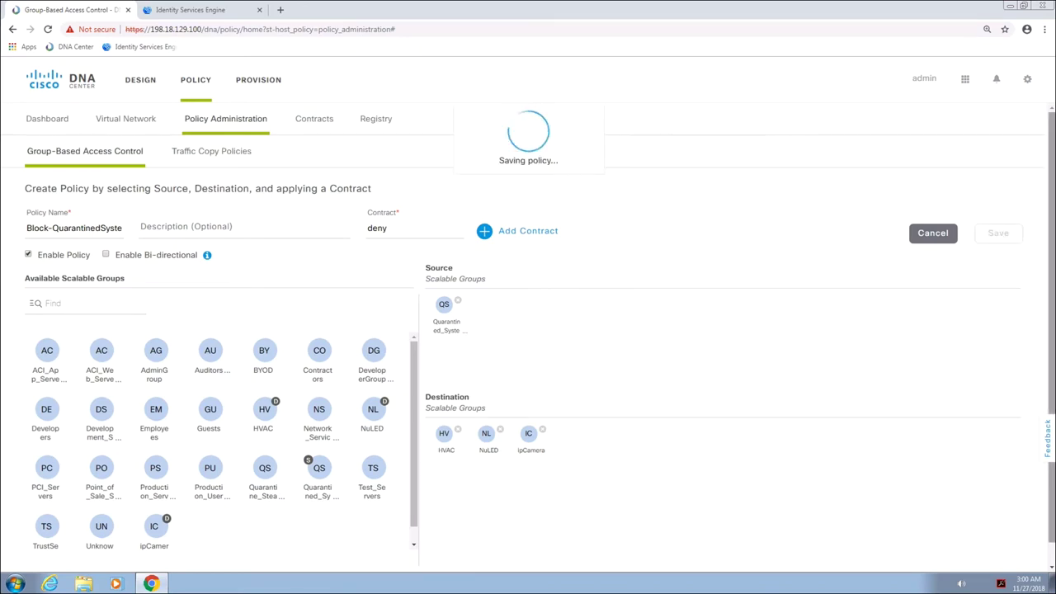
Open the access contracts list, cancel a new contract, then go to the Provision device inventory
{"action": "left_click", "coordinate": [311, 128]}
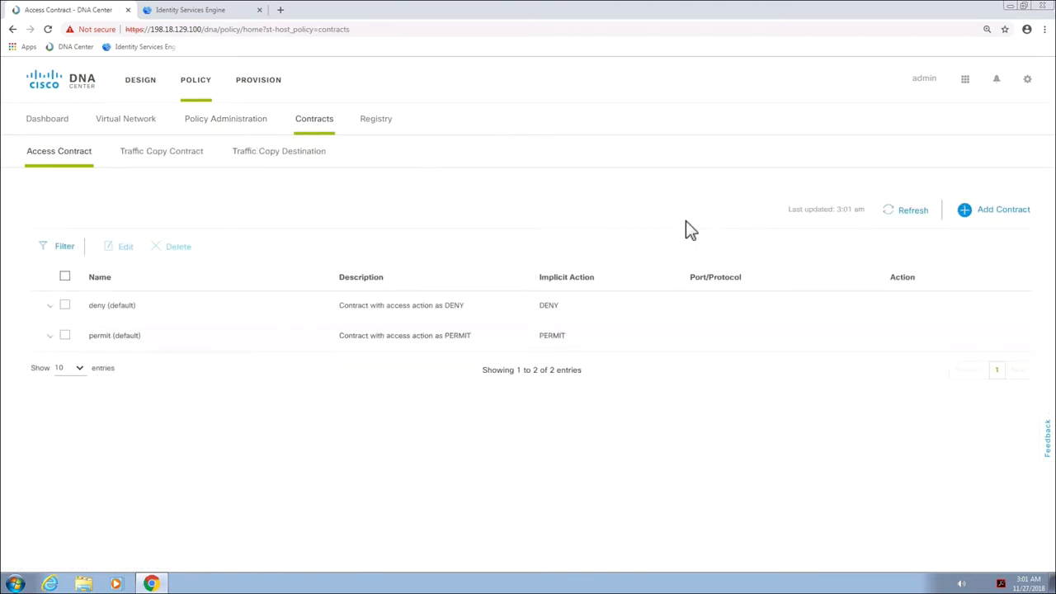
{"action": "left_click", "coordinate": [1001, 213]}
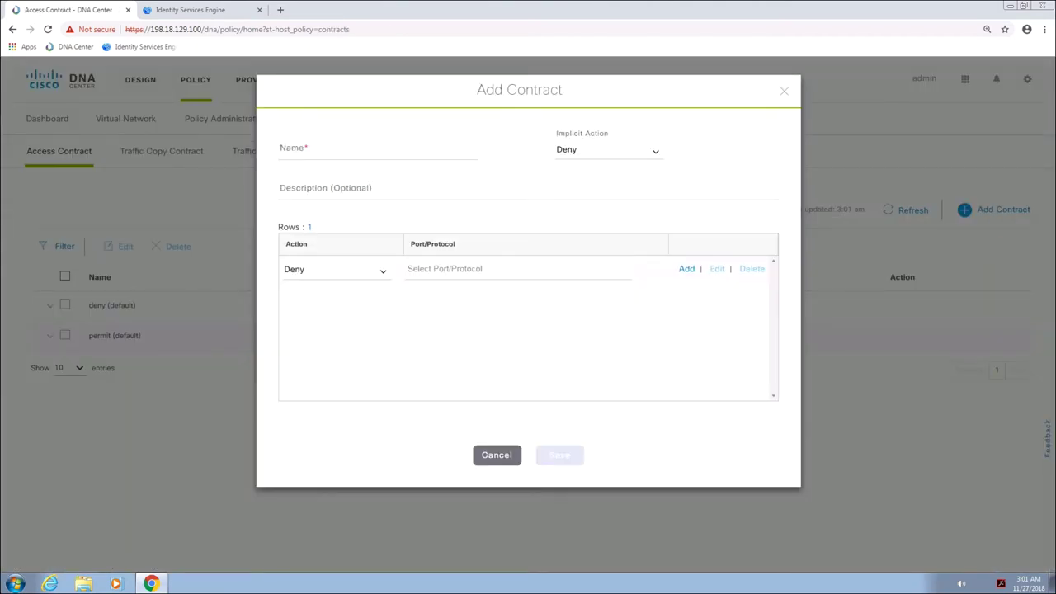
{"action": "left_click", "coordinate": [497, 456]}
{"action": "left_click", "coordinate": [256, 86]}
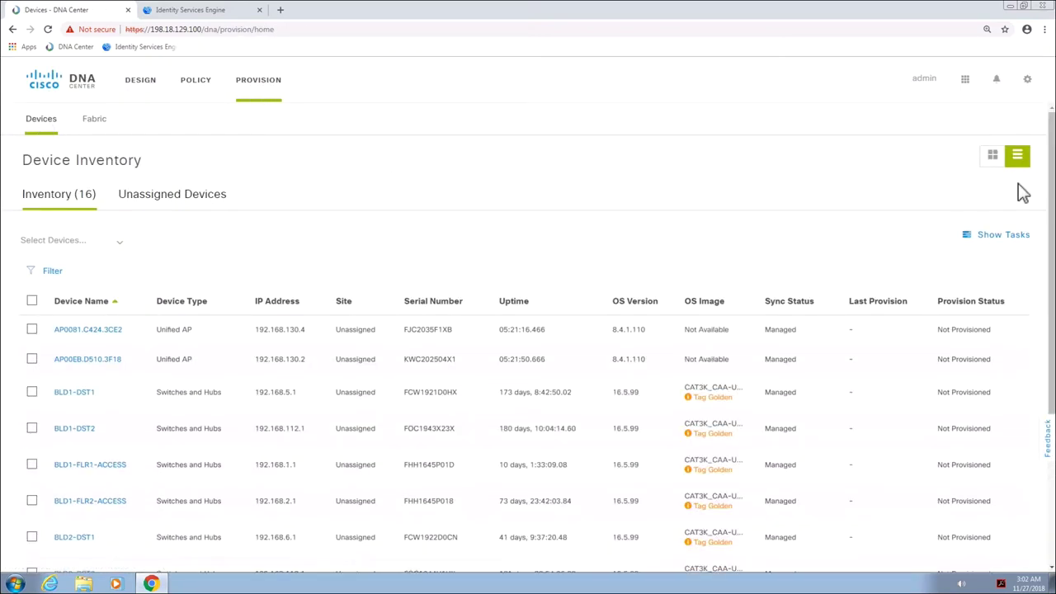
Show 25 devices per page in the inventory
{"action": "scroll", "coordinate": [1044, 338], "scroll_direction": "down", "scroll_amount": 3}
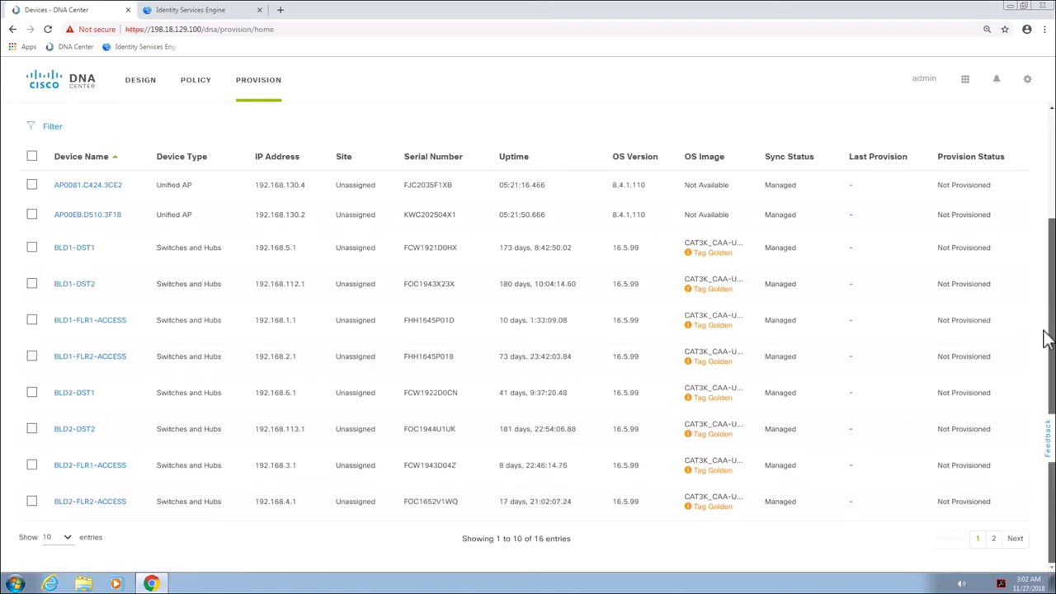
{"action": "left_click", "coordinate": [58, 537]}
{"action": "left_click", "coordinate": [51, 510]}
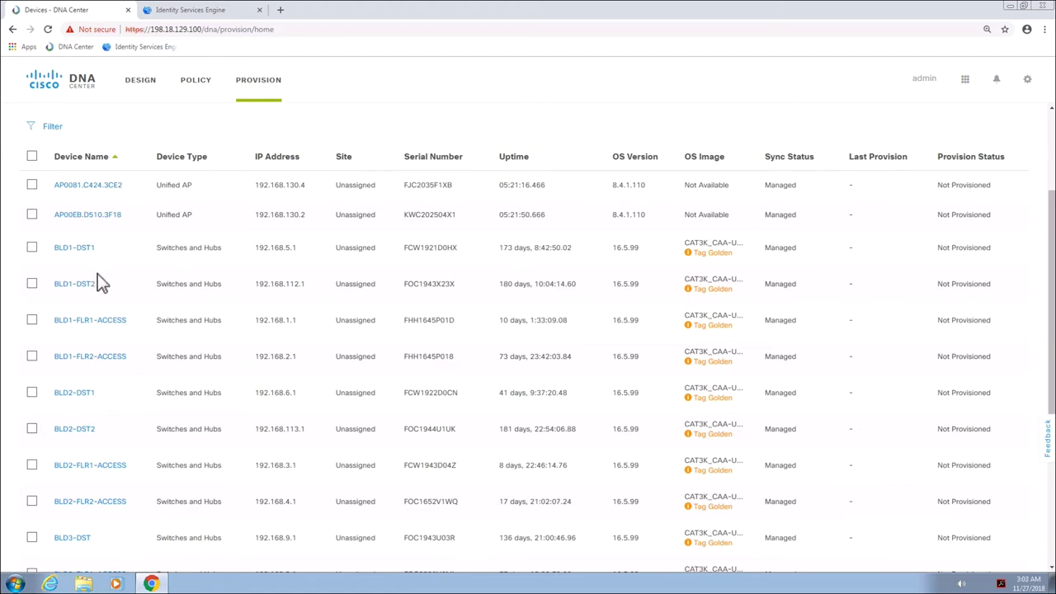
Check BLD1-FLR1-ACCESS, BLD1-FLR2-ACCESS, BLD2-FLR1-ACCESS and CAMPUS-CORE1
{"action": "left_click", "coordinate": [33, 322]}
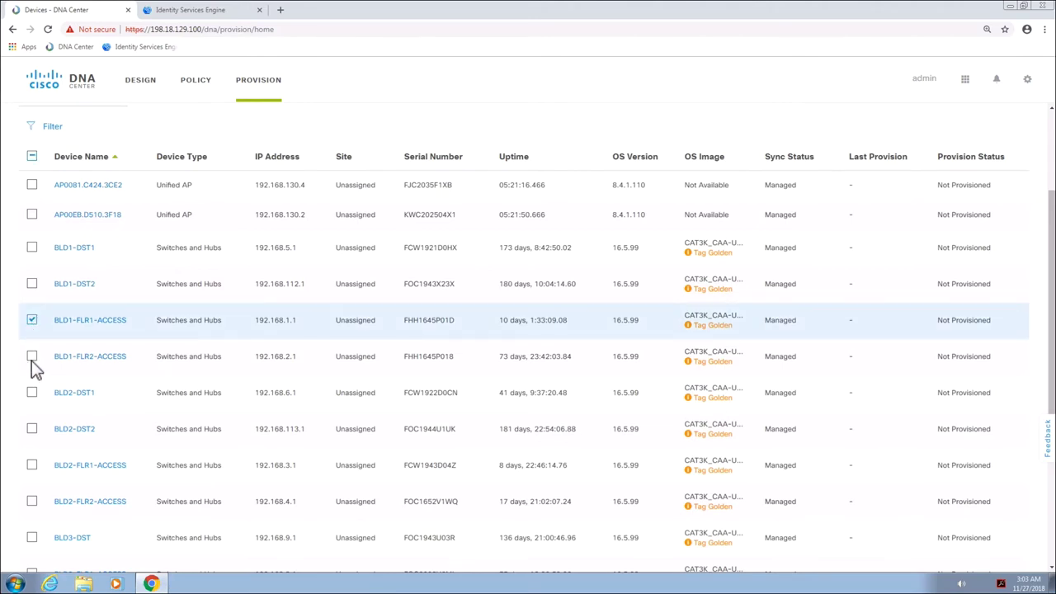
{"action": "left_click", "coordinate": [31, 357]}
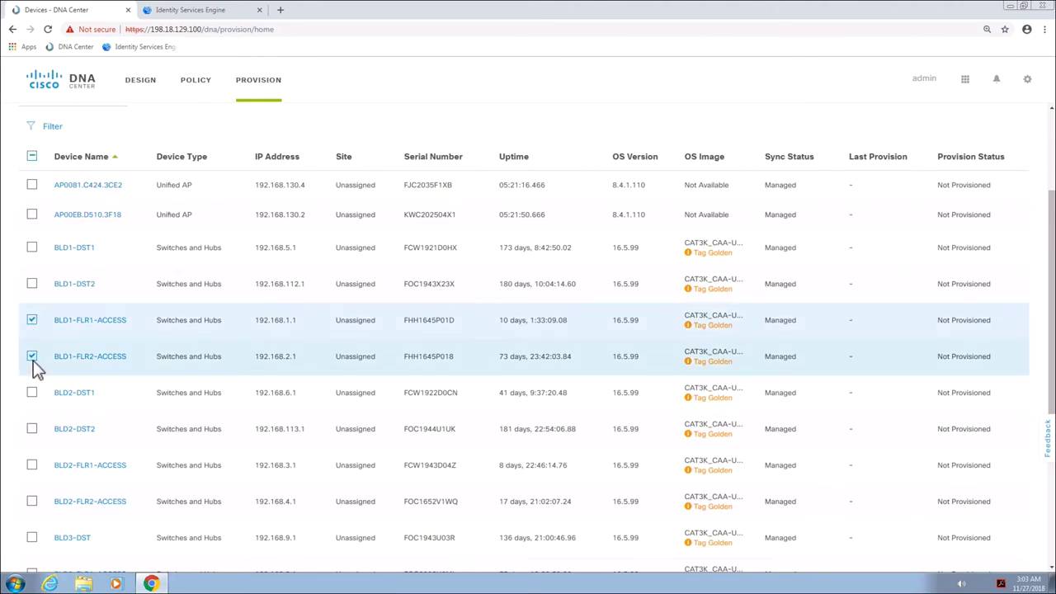
{"action": "left_click", "coordinate": [32, 467]}
{"action": "left_click_drag", "start_coordinate": [1051, 367], "coordinate": [1051, 440]}
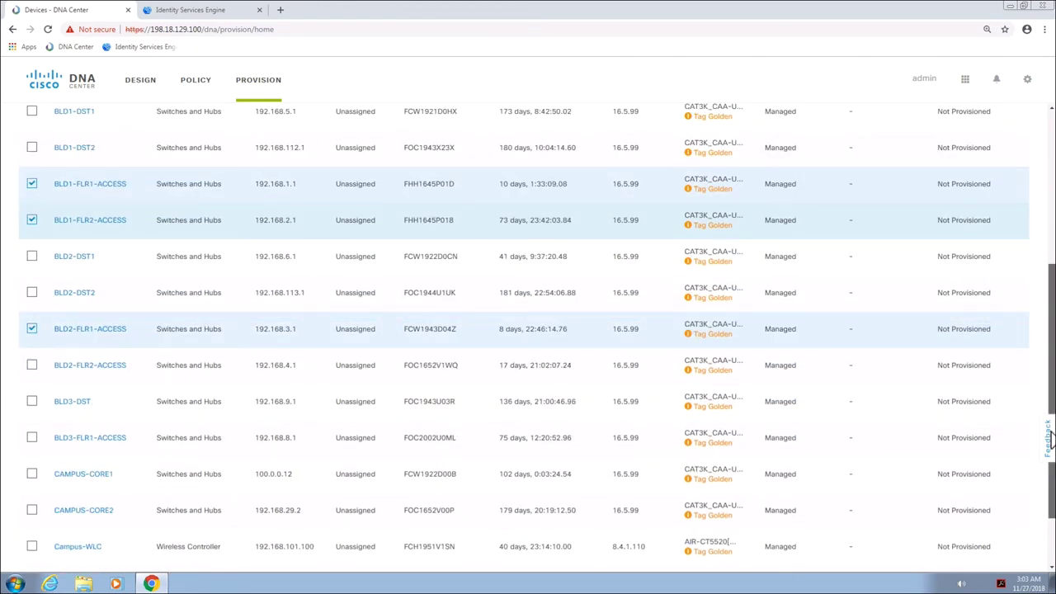
{"action": "left_click", "coordinate": [31, 476]}
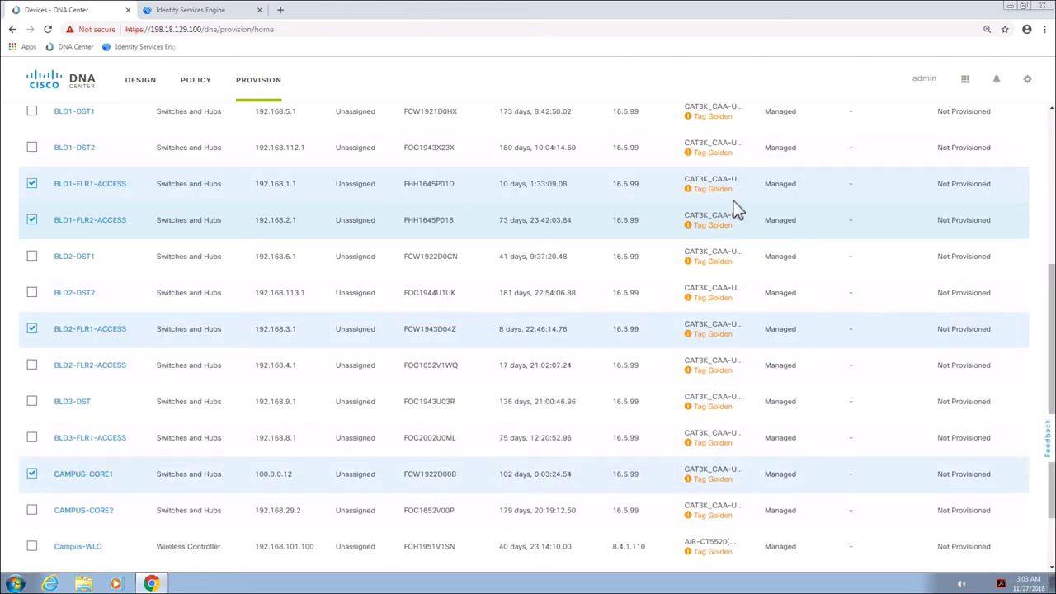
Assign the four checked devices to site Building 14, applied to all of them
{"action": "left_click", "coordinate": [1052, 133]}
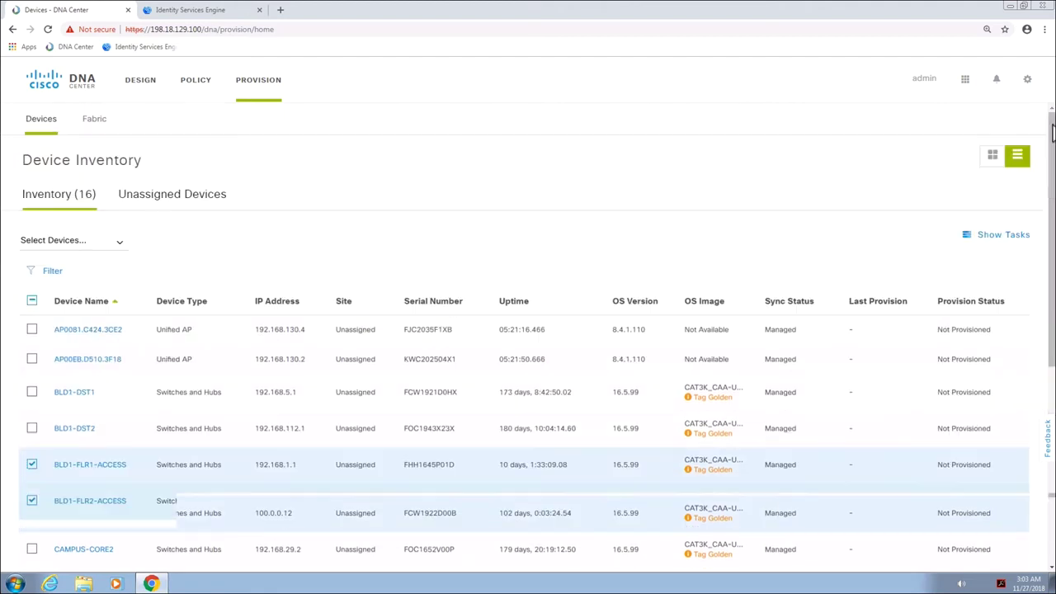
{"action": "left_click", "coordinate": [124, 244]}
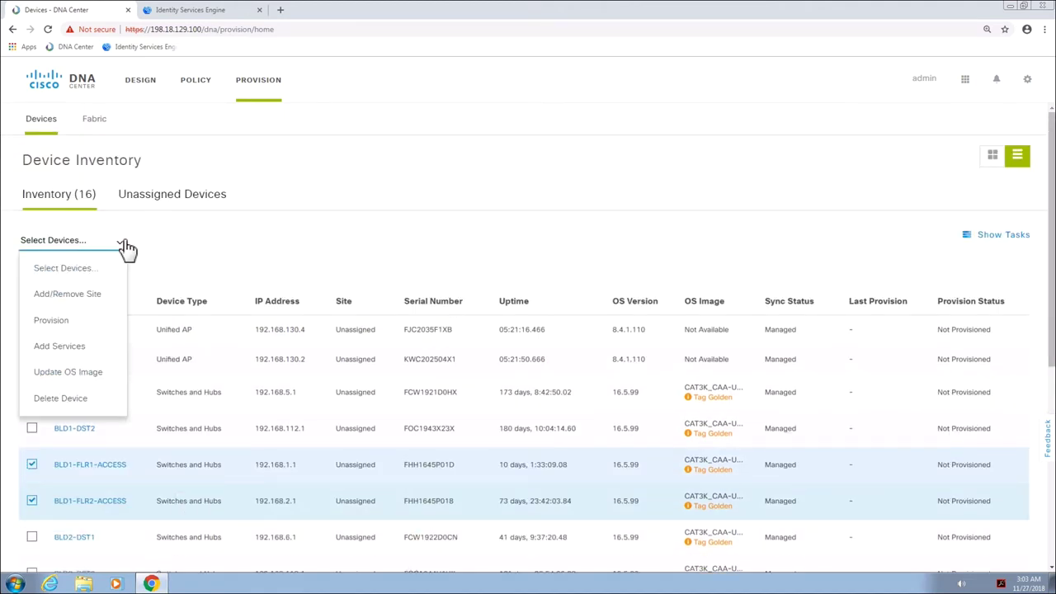
{"action": "left_click", "coordinate": [77, 296]}
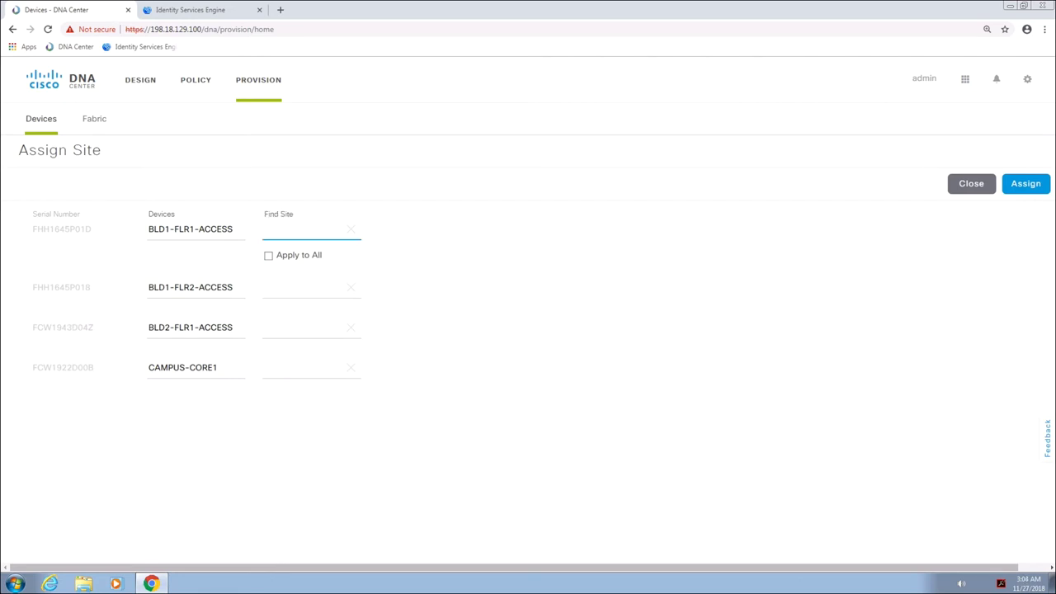
{"action": "type", "text": "Buil"}
{"action": "left_click", "coordinate": [303, 274]}
{"action": "left_click", "coordinate": [269, 256]}
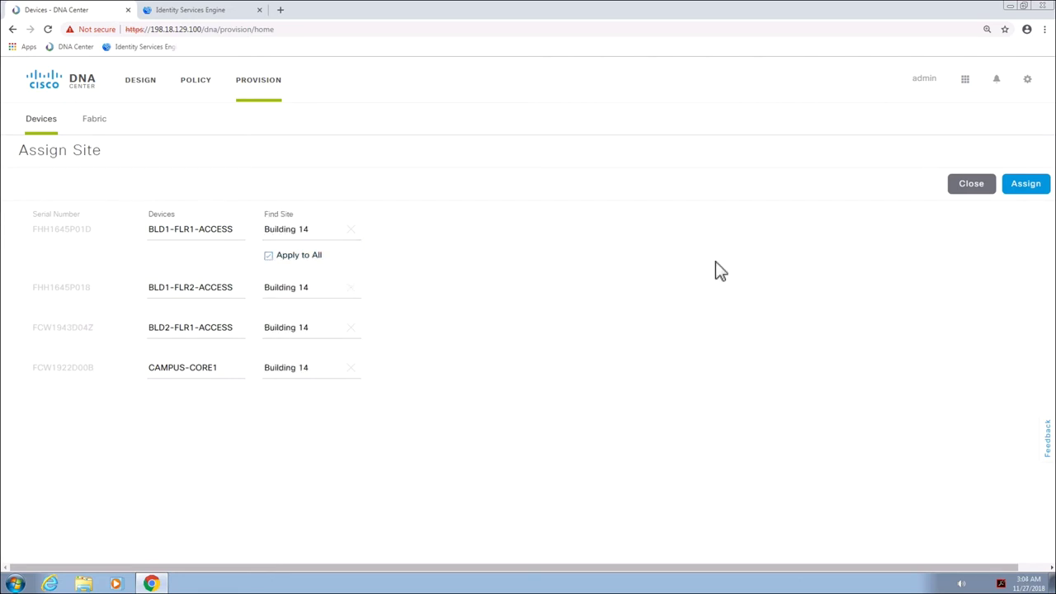
{"action": "left_click", "coordinate": [1027, 185]}
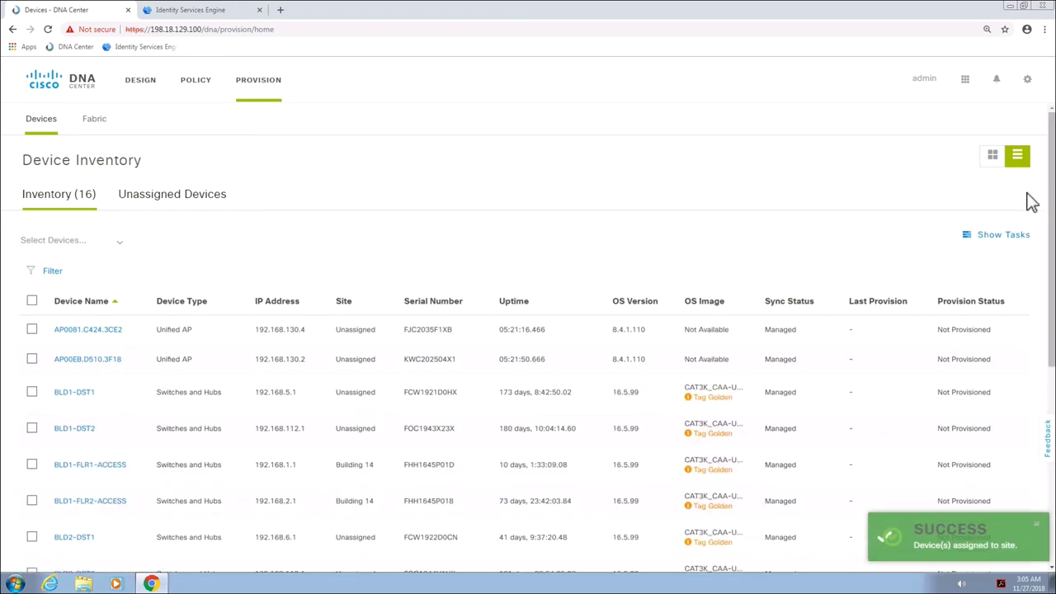
{"action": "left_click_drag", "start_coordinate": [1051, 202], "coordinate": [1052, 229]}
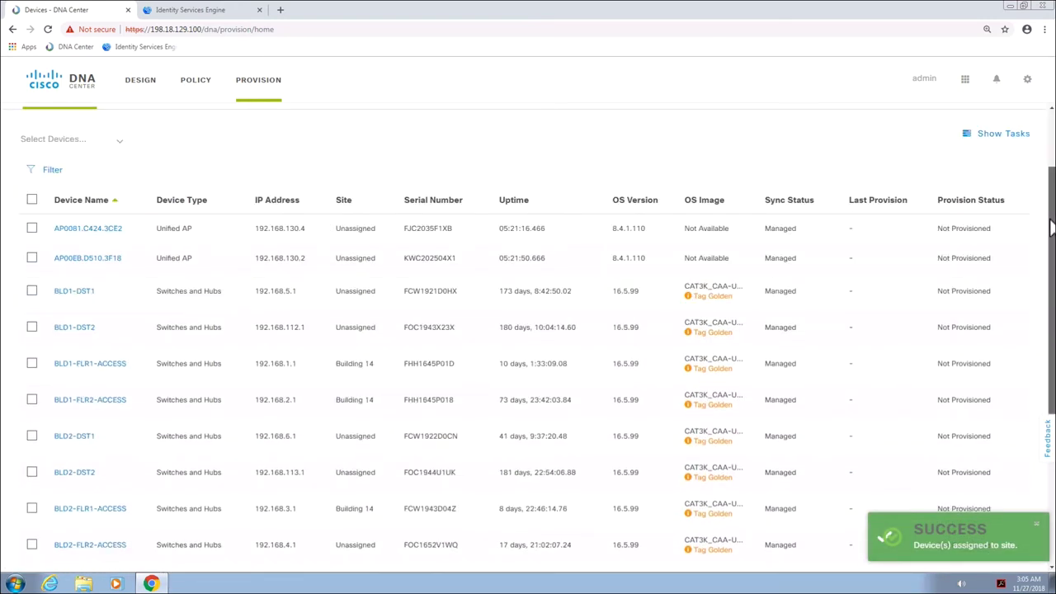
Sort by site, select the four Building 14 devices and deploy their provisioning
{"action": "left_click", "coordinate": [343, 203]}
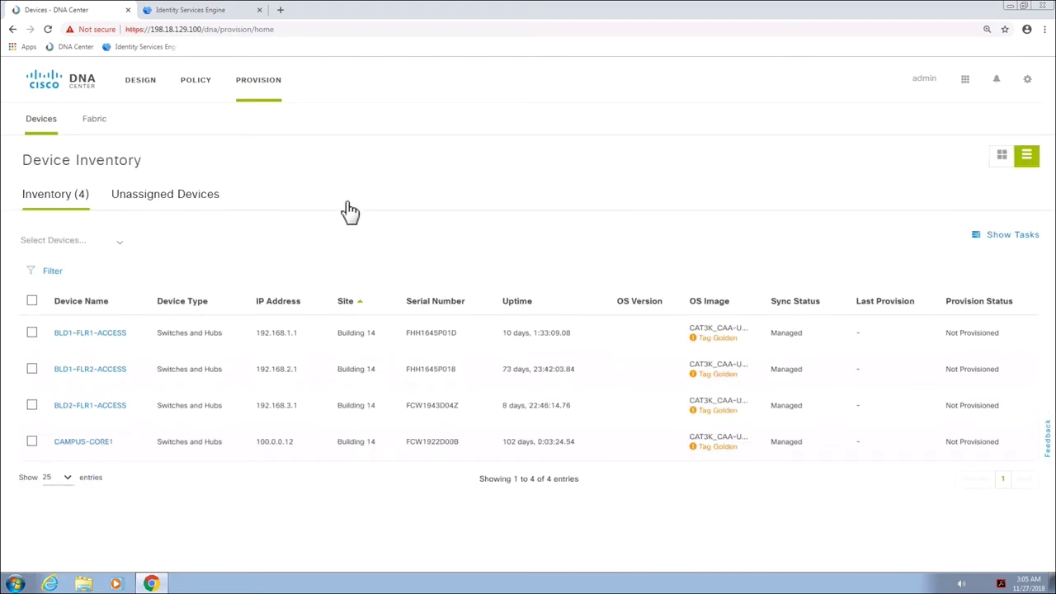
{"action": "left_click", "coordinate": [31, 302]}
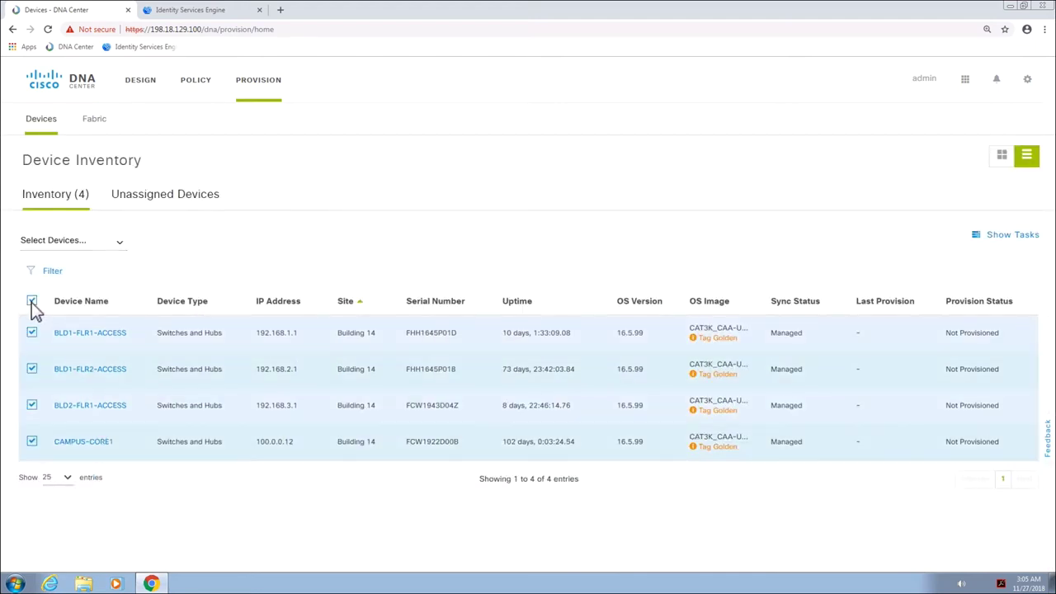
{"action": "left_click", "coordinate": [120, 242]}
{"action": "left_click", "coordinate": [122, 317]}
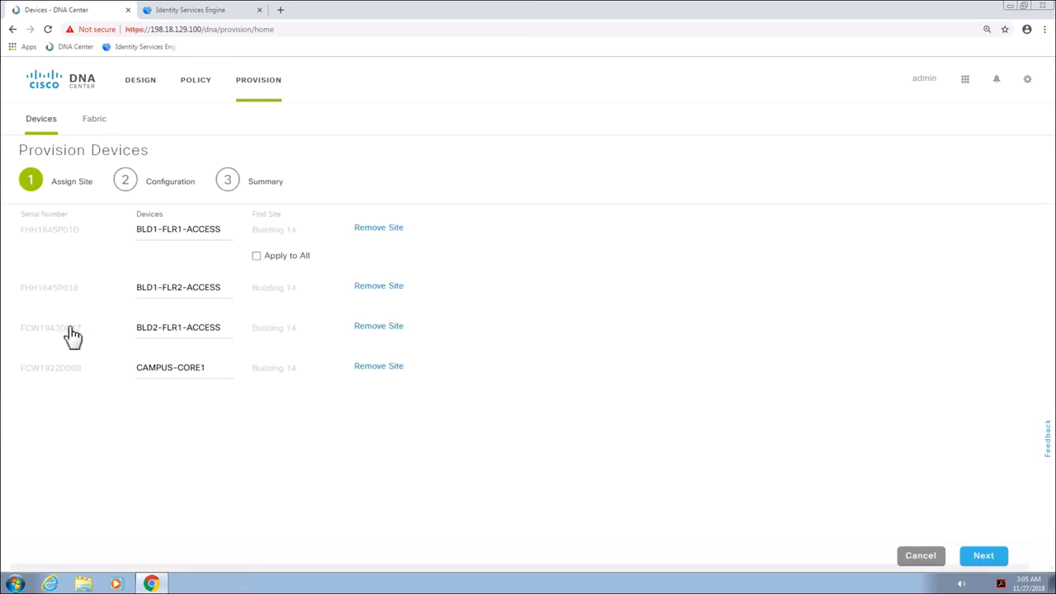
{"action": "left_click", "coordinate": [984, 557]}
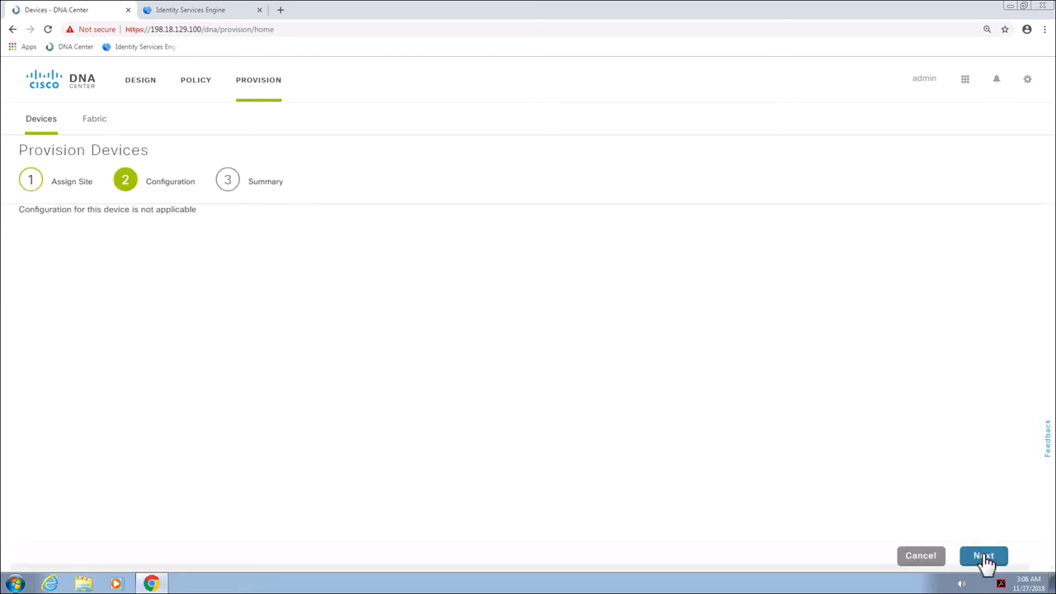
{"action": "left_click", "coordinate": [984, 557]}
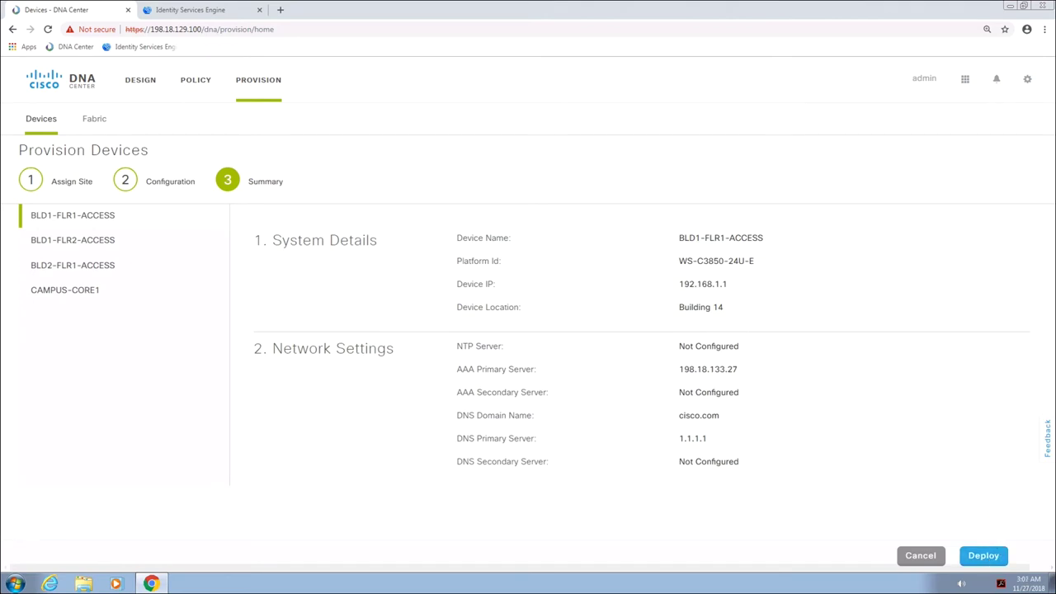
{"action": "left_click", "coordinate": [994, 560]}
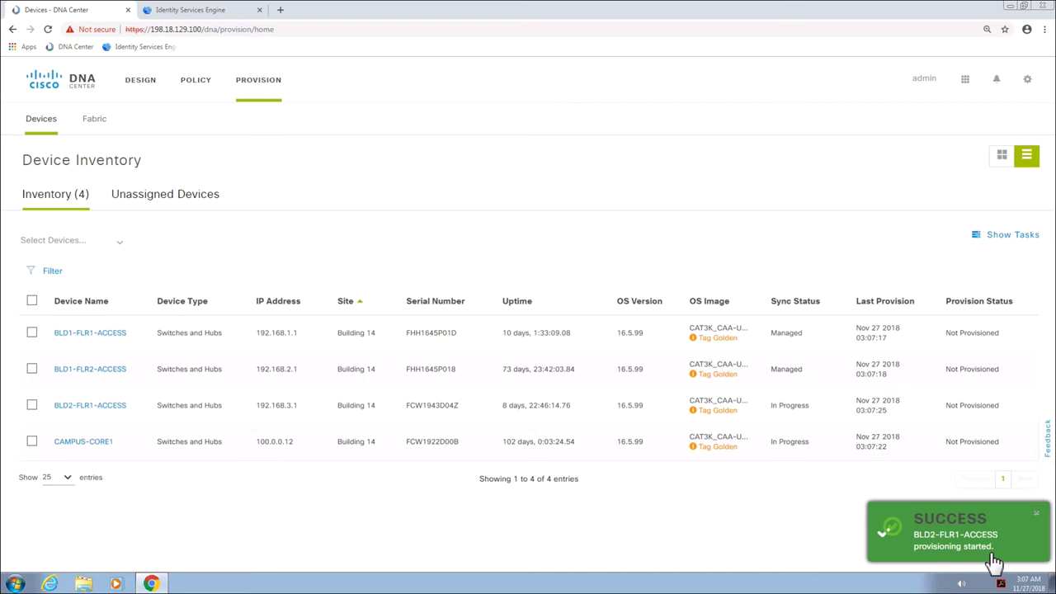
Create a fabric named CampusDemo and open its device topology
{"action": "left_click", "coordinate": [94, 121]}
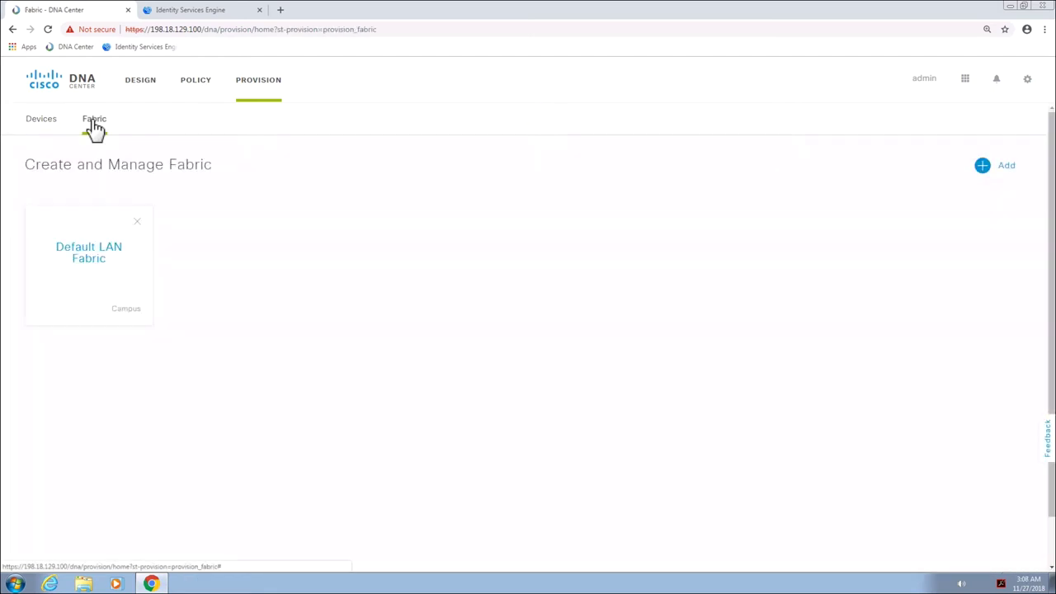
{"action": "left_click", "coordinate": [1005, 169]}
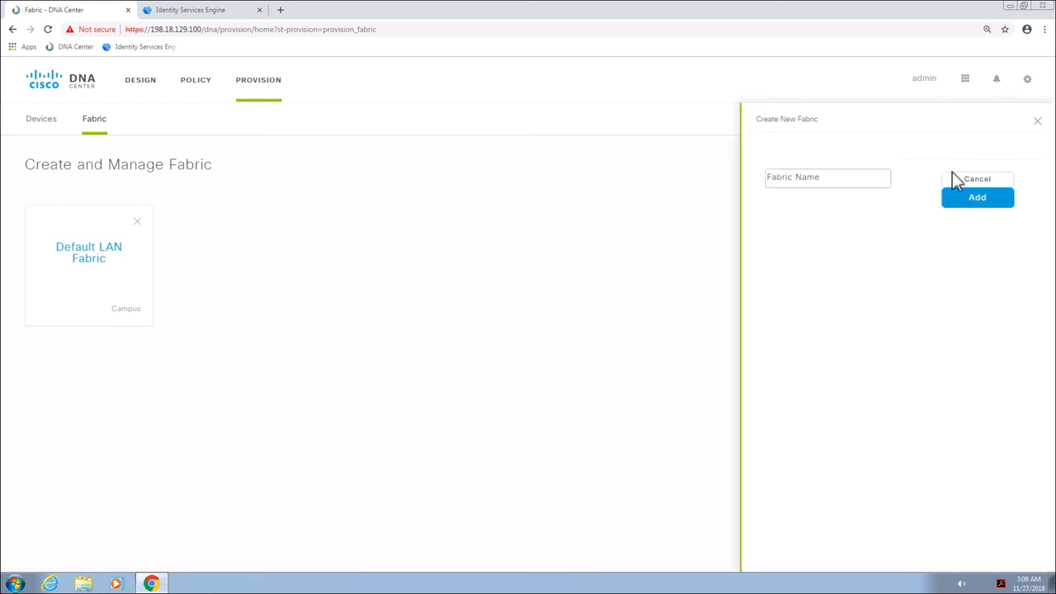
{"action": "left_click", "coordinate": [833, 184]}
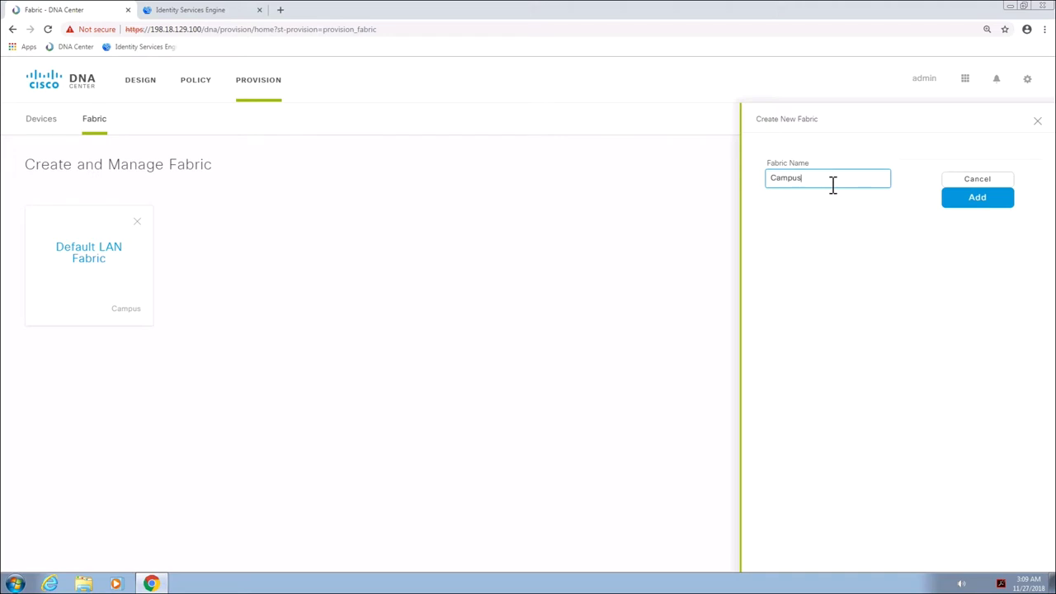
{"action": "left_click", "coordinate": [974, 200]}
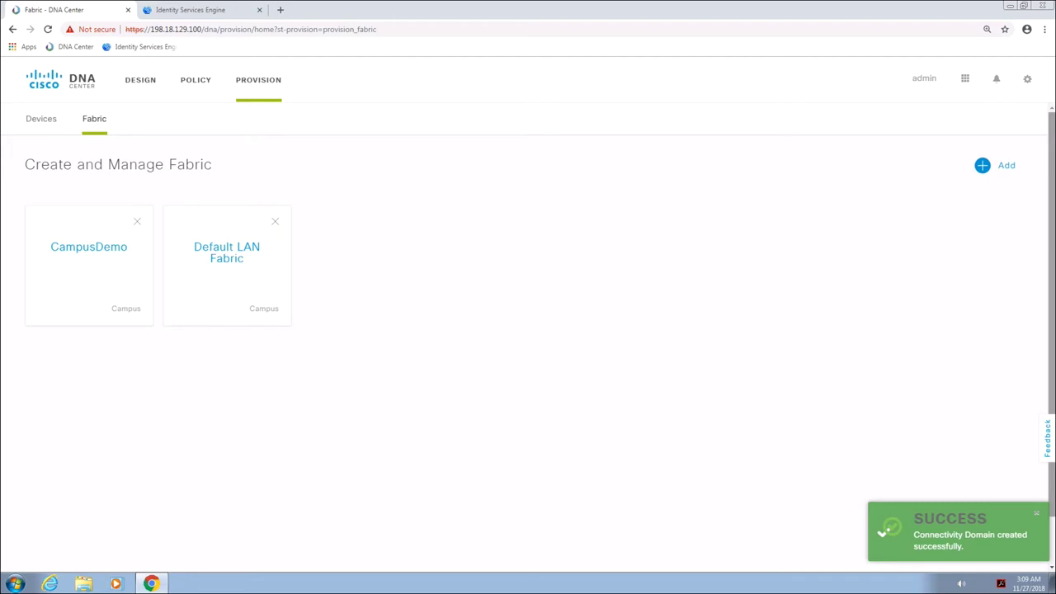
{"action": "left_click", "coordinate": [124, 252]}
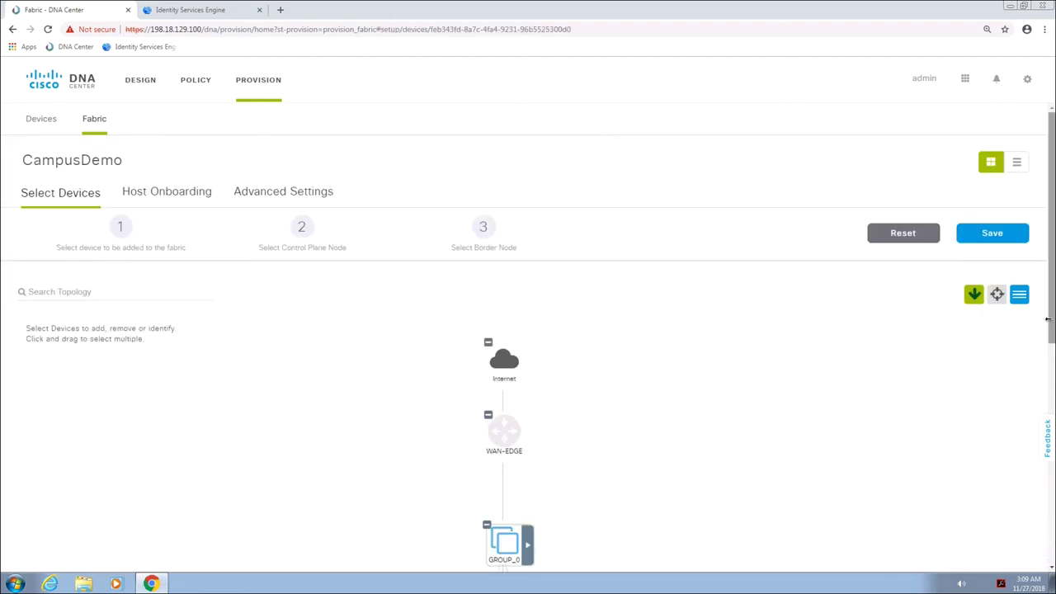
Add CAMPUS-CORE1 as control plane and border, set as the default border
{"action": "left_click_drag", "start_coordinate": [1048, 319], "coordinate": [1044, 503]}
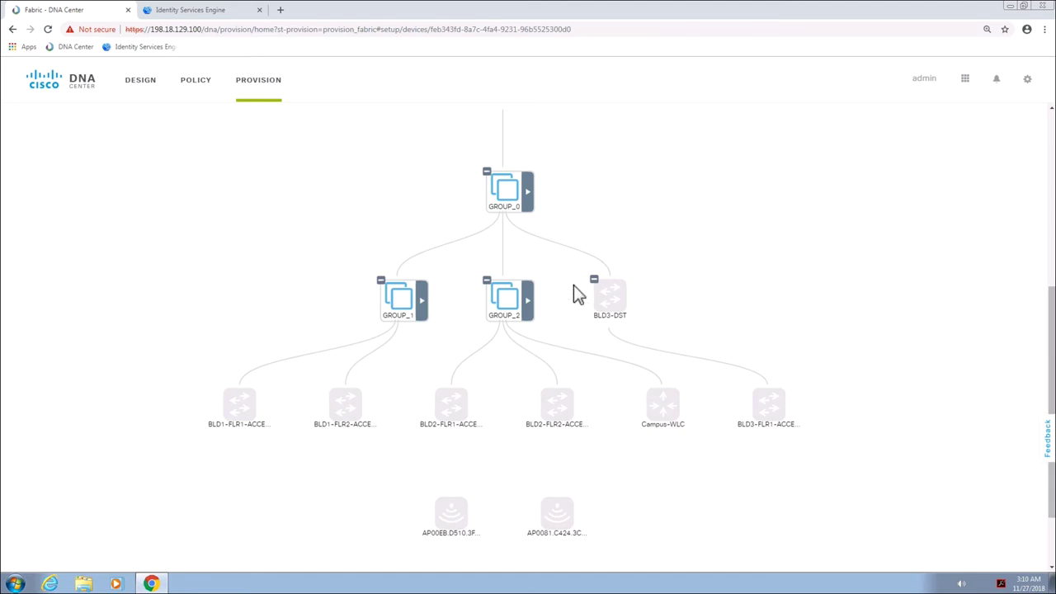
{"action": "left_click", "coordinate": [527, 194]}
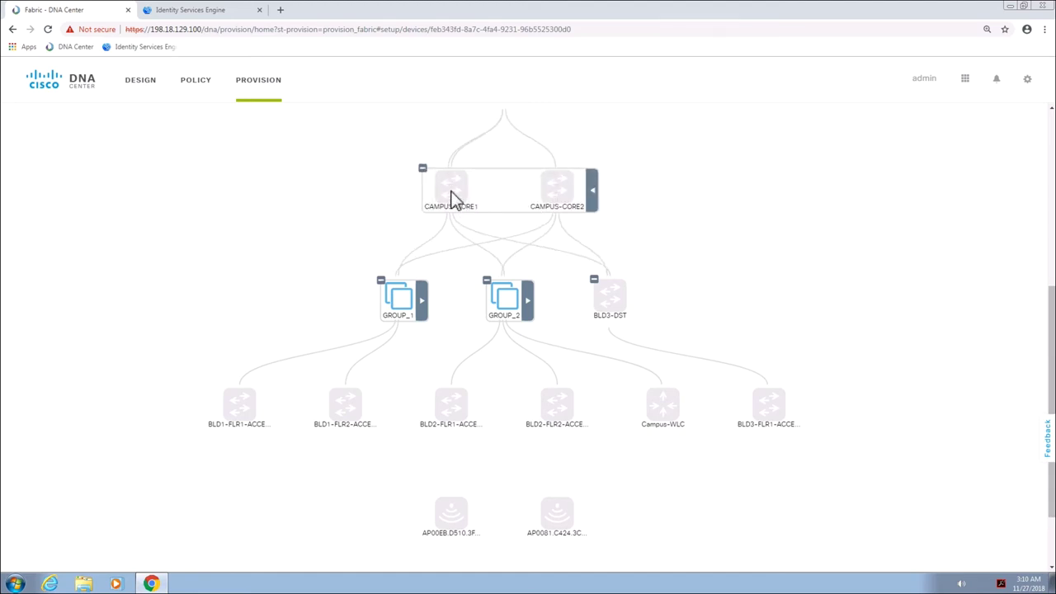
{"action": "left_click", "coordinate": [452, 197]}
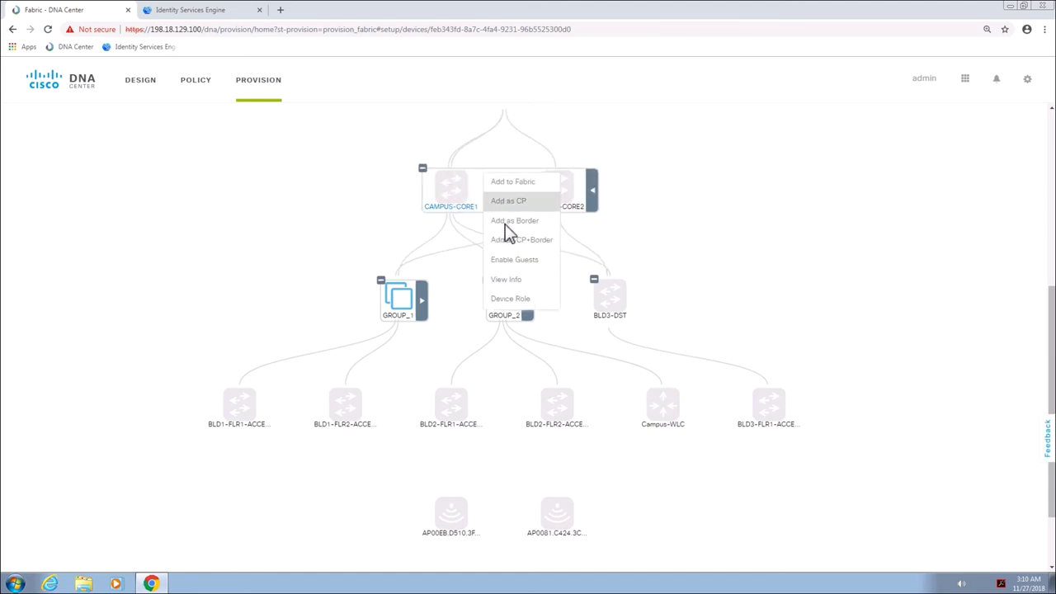
{"action": "left_click", "coordinate": [529, 241]}
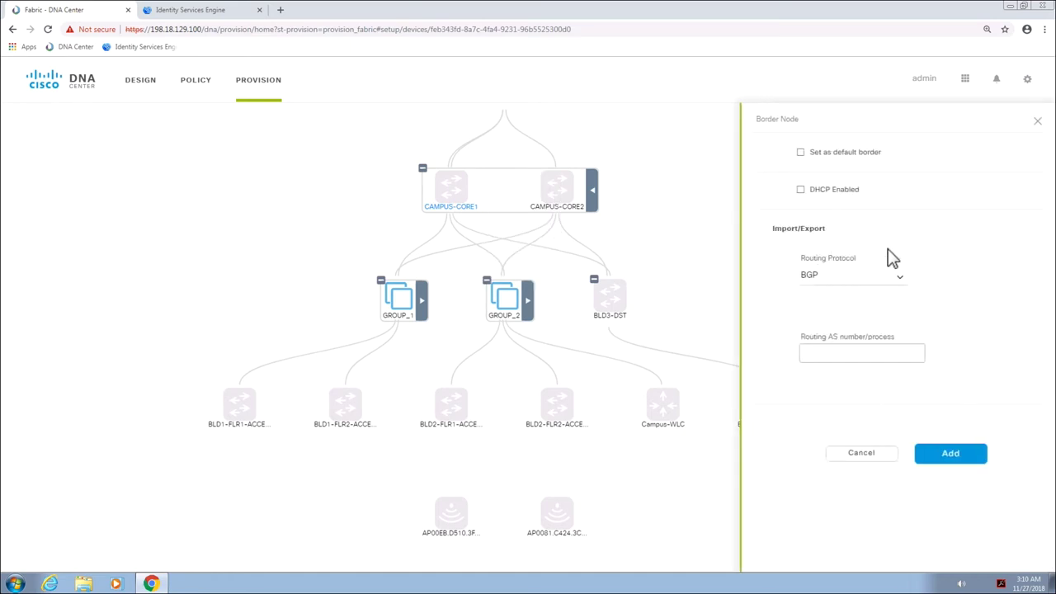
{"action": "left_click", "coordinate": [801, 153]}
{"action": "left_click", "coordinate": [875, 355]}
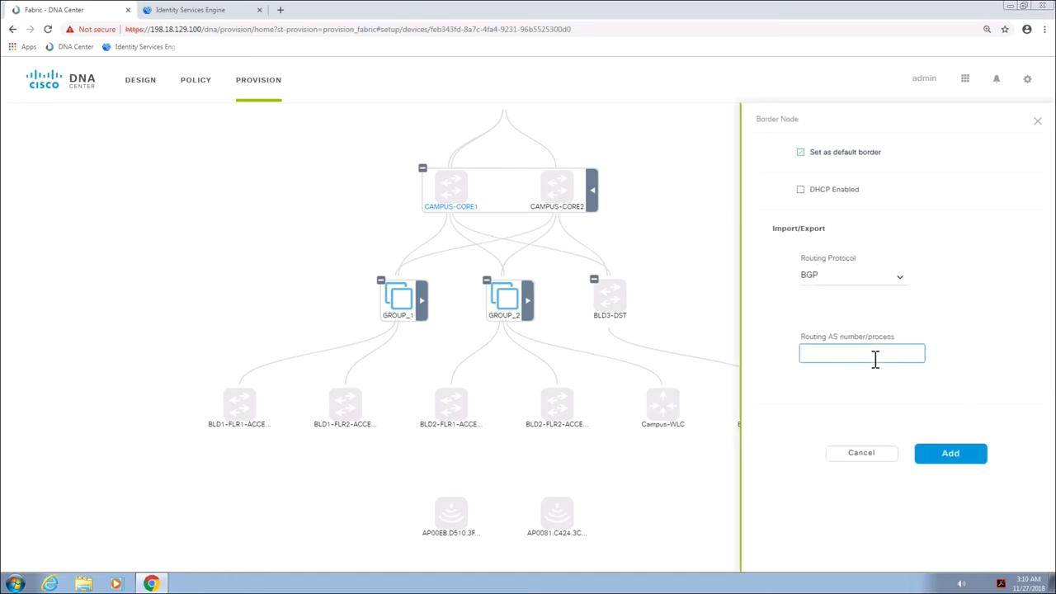
{"action": "left_click", "coordinate": [943, 457]}
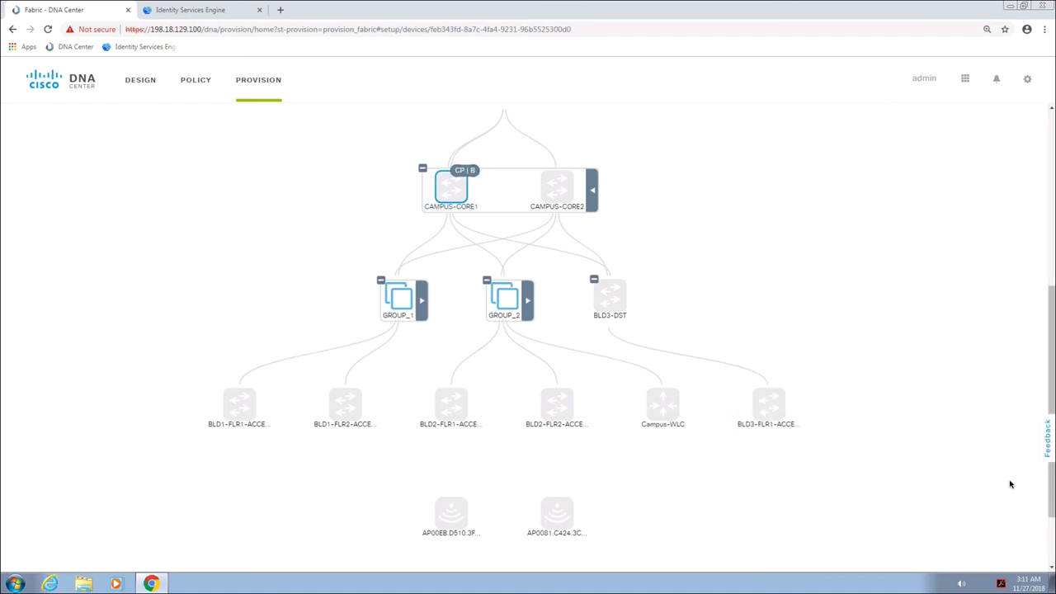
Add BLD1-FLR1-ACCESS and BLD1-FLR2-ACCESS to the fabric
{"action": "left_click", "coordinate": [240, 412]}
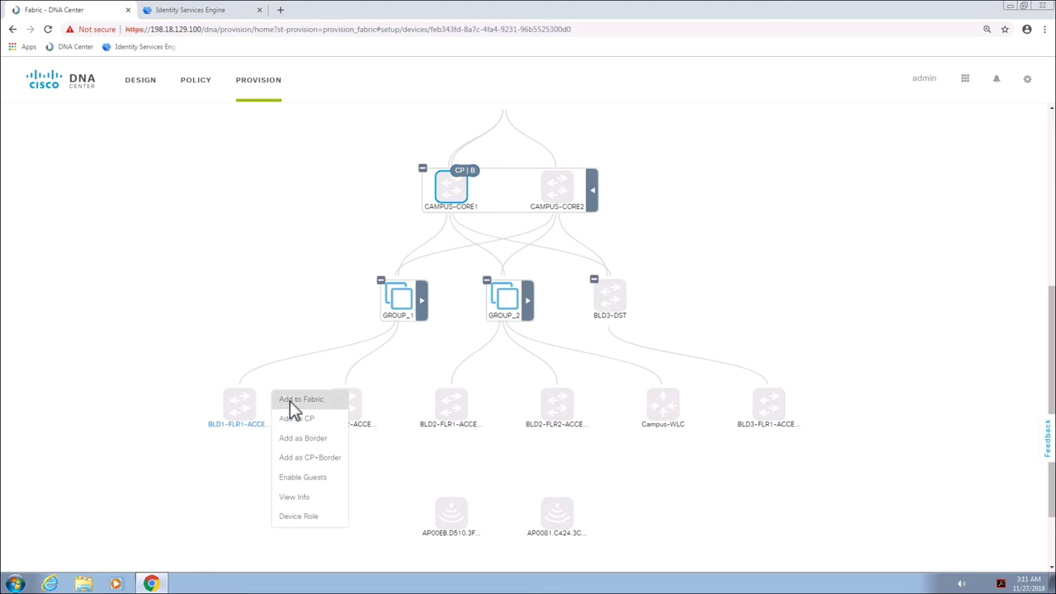
{"action": "left_click", "coordinate": [289, 402]}
{"action": "left_click", "coordinate": [342, 404]}
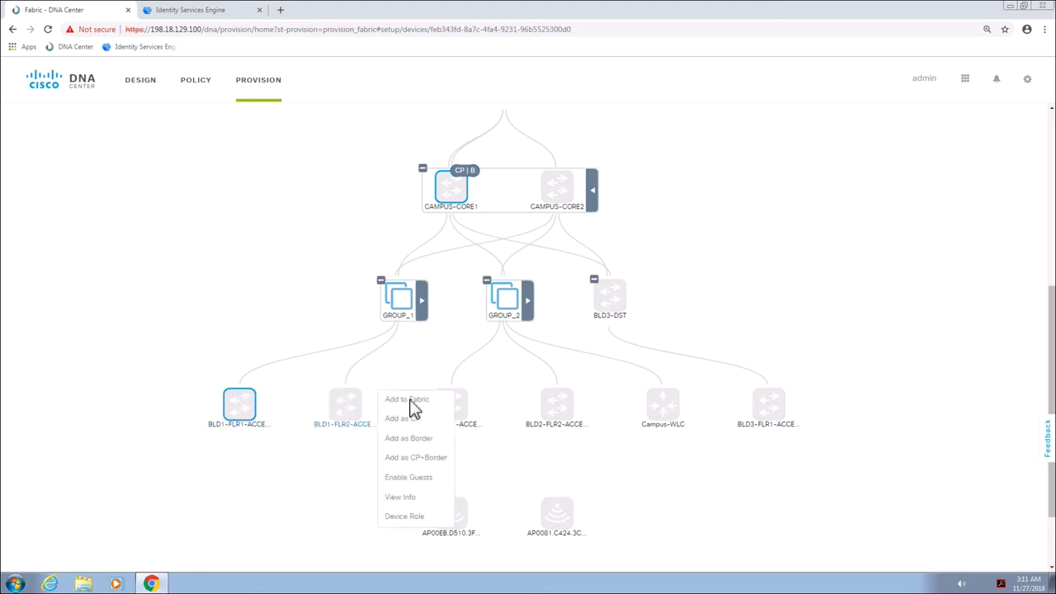
{"action": "left_click", "coordinate": [411, 399]}
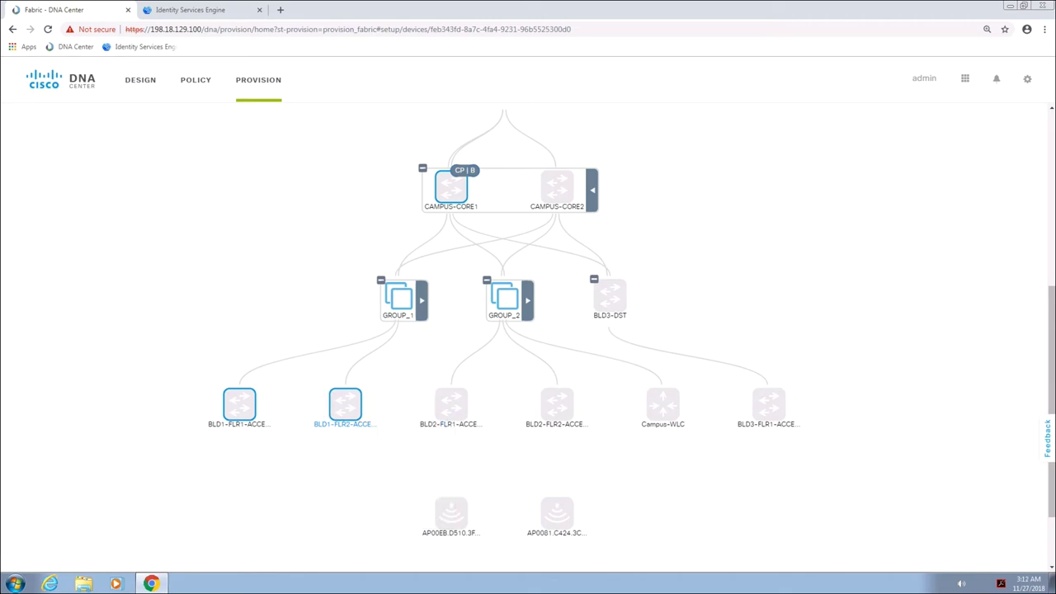
{"action": "scroll", "coordinate": [1050, 216], "scroll_direction": "up", "scroll_amount": 5}
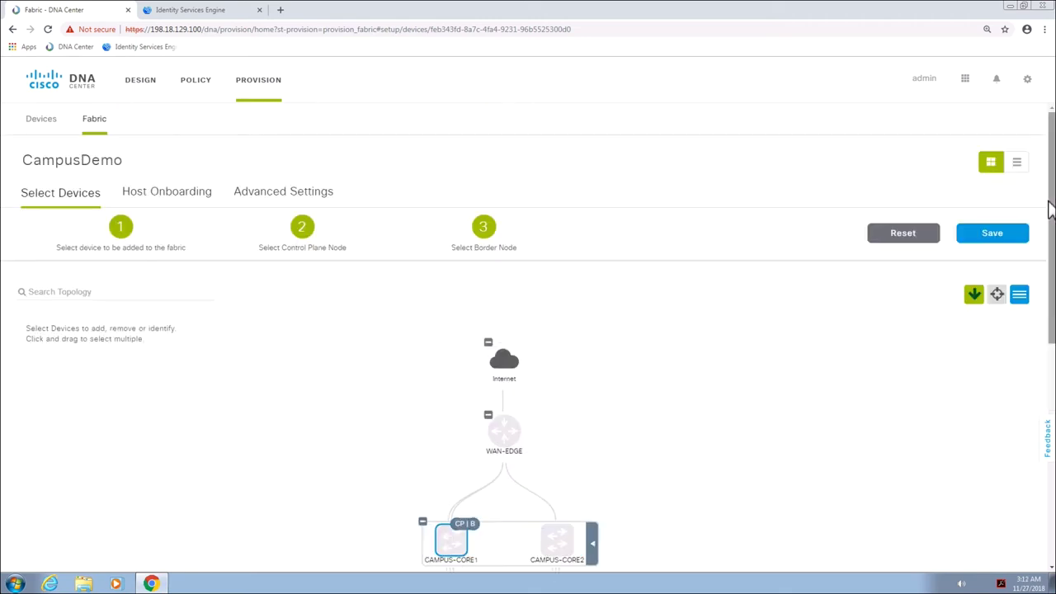
Save the CampusDemo device changes and confirm CAMPUS-CORE1 now shows CP|B in the topology
{"action": "left_click", "coordinate": [993, 235]}
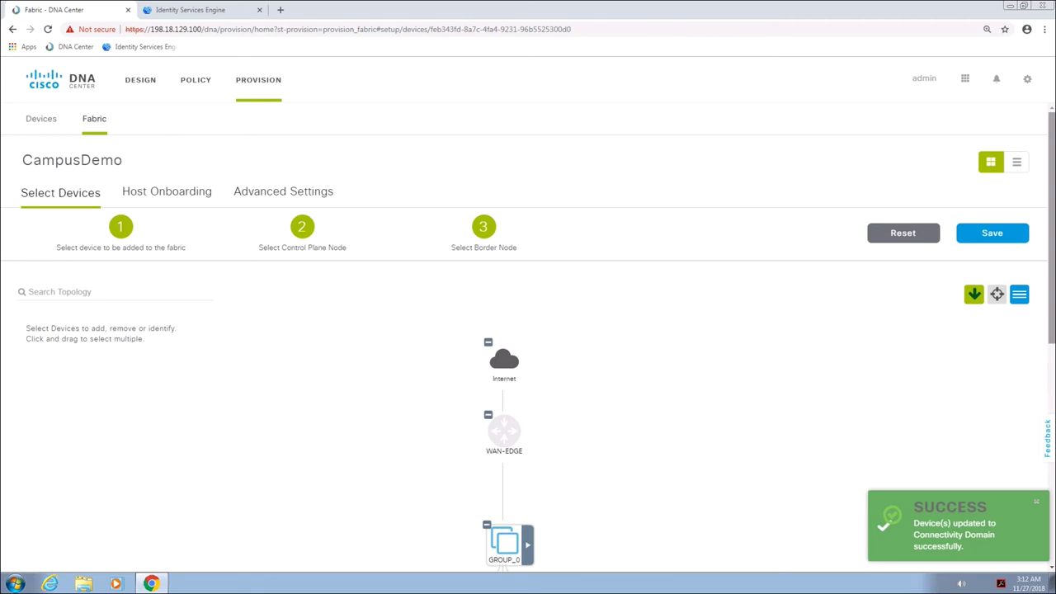
{"action": "left_click_drag", "start_coordinate": [1052, 330], "coordinate": [1050, 468]}
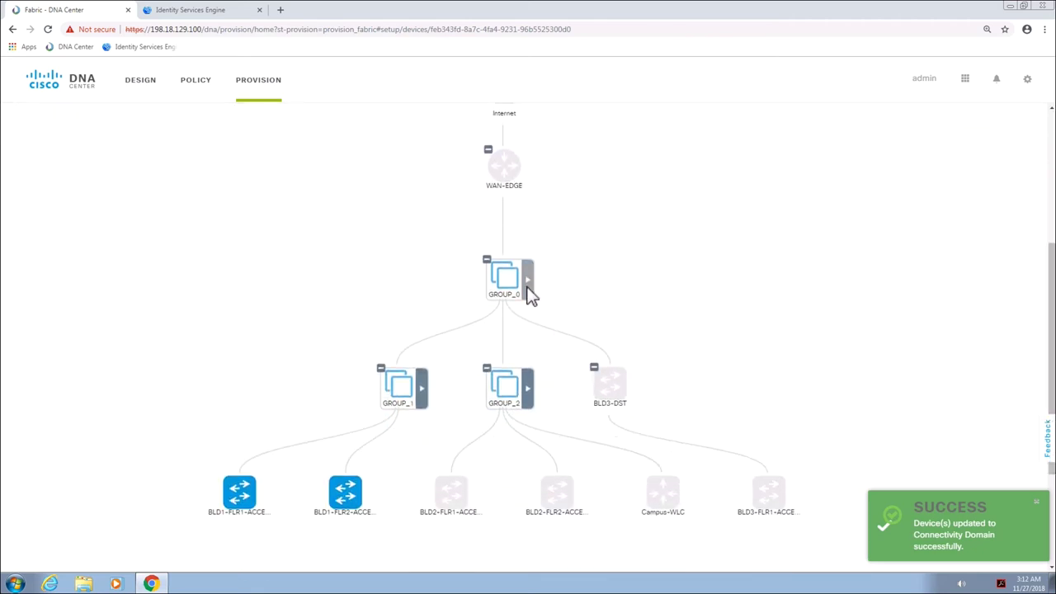
{"action": "left_click", "coordinate": [529, 294]}
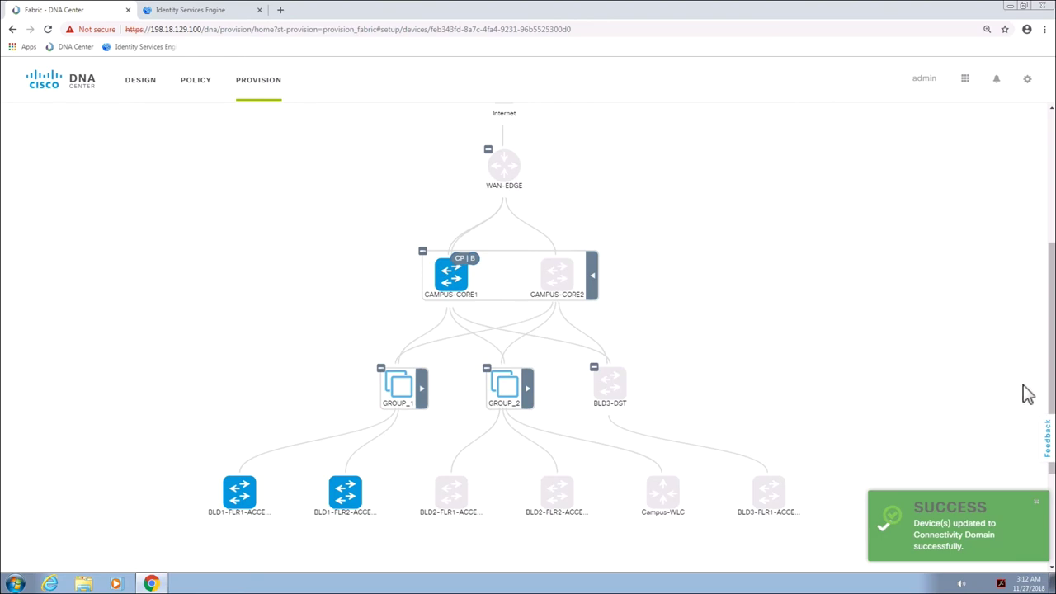
{"action": "left_click_drag", "start_coordinate": [1052, 388], "coordinate": [1051, 257]}
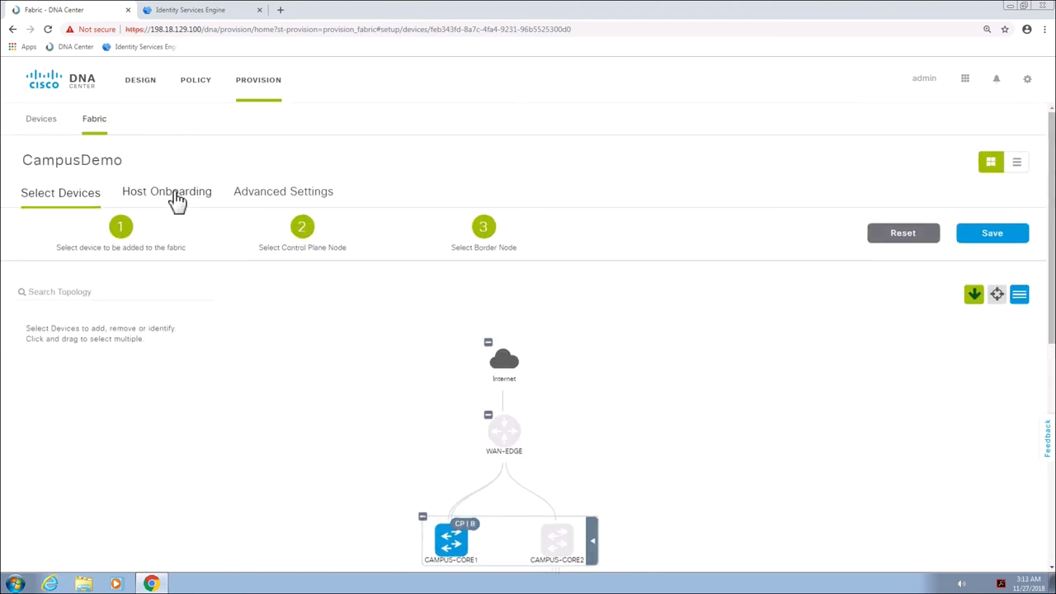
Save DefaultWiredDot1xOpenAuth for host onboarding and add pool 10.2.1.0/24 to DEFAULT_VN as Data
{"action": "left_click", "coordinate": [174, 198]}
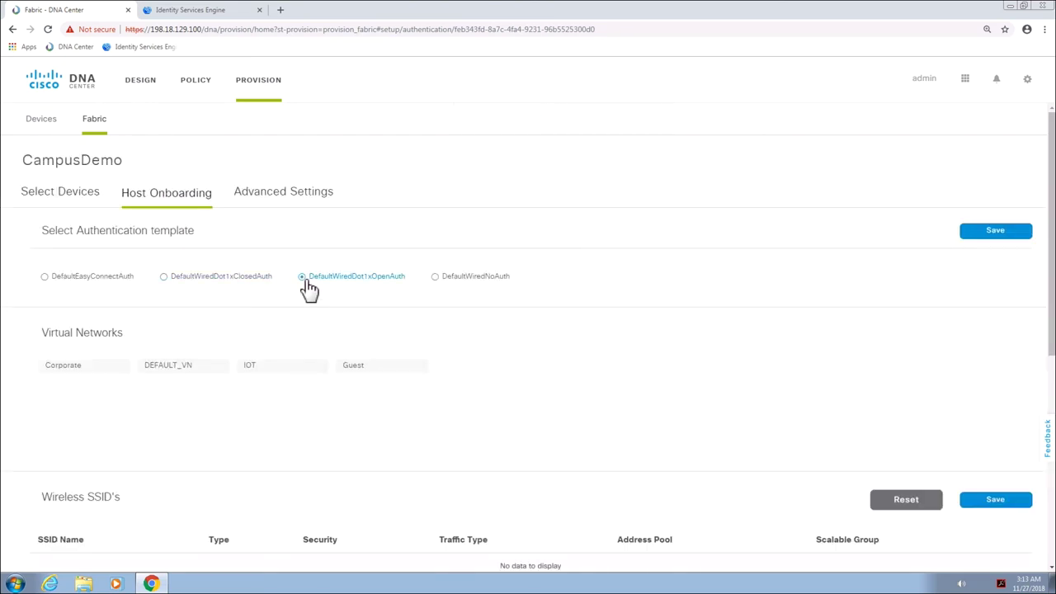
{"action": "left_click", "coordinate": [992, 237]}
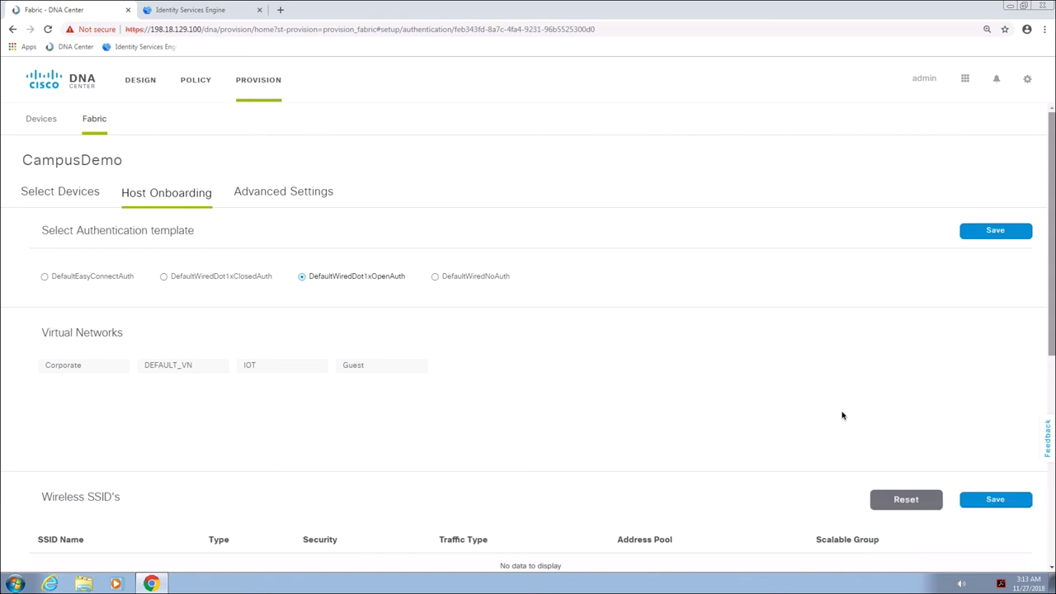
{"action": "left_click", "coordinate": [176, 375]}
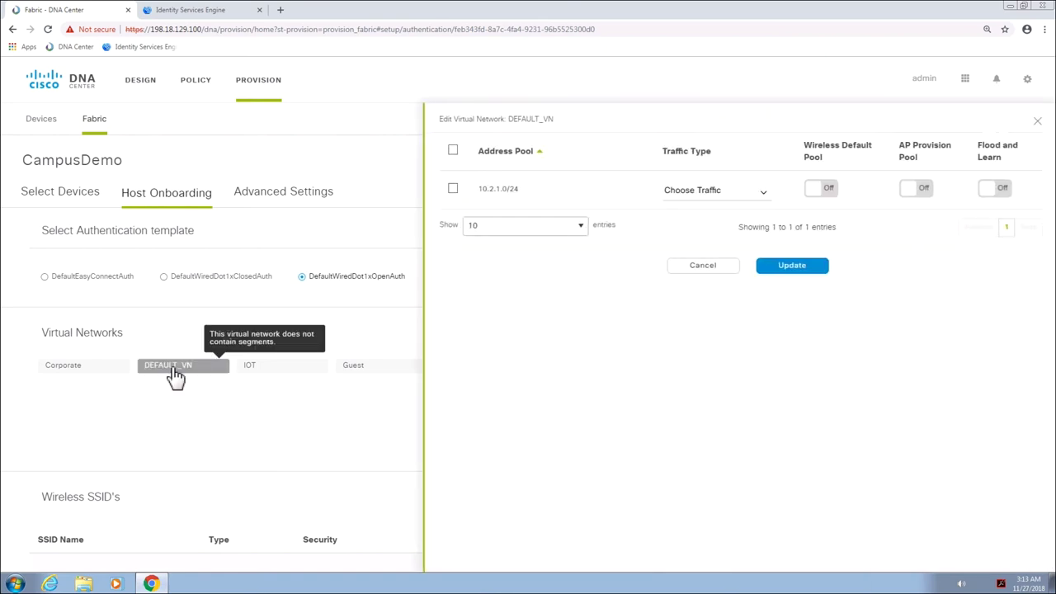
{"action": "left_click", "coordinate": [454, 189]}
{"action": "left_click", "coordinate": [763, 197]}
{"action": "left_click", "coordinate": [703, 269]}
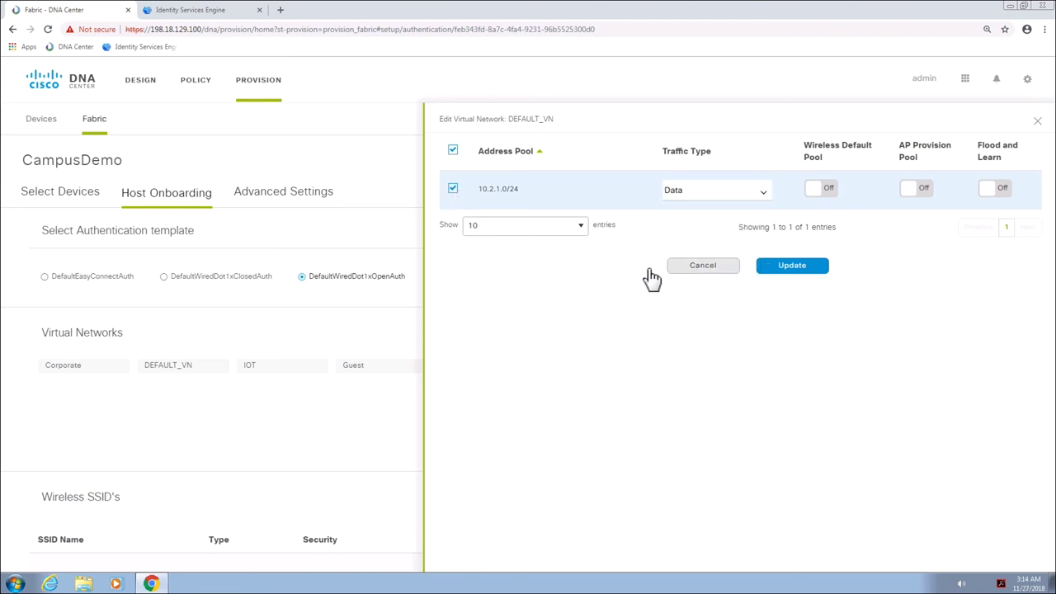
{"action": "left_click", "coordinate": [788, 271]}
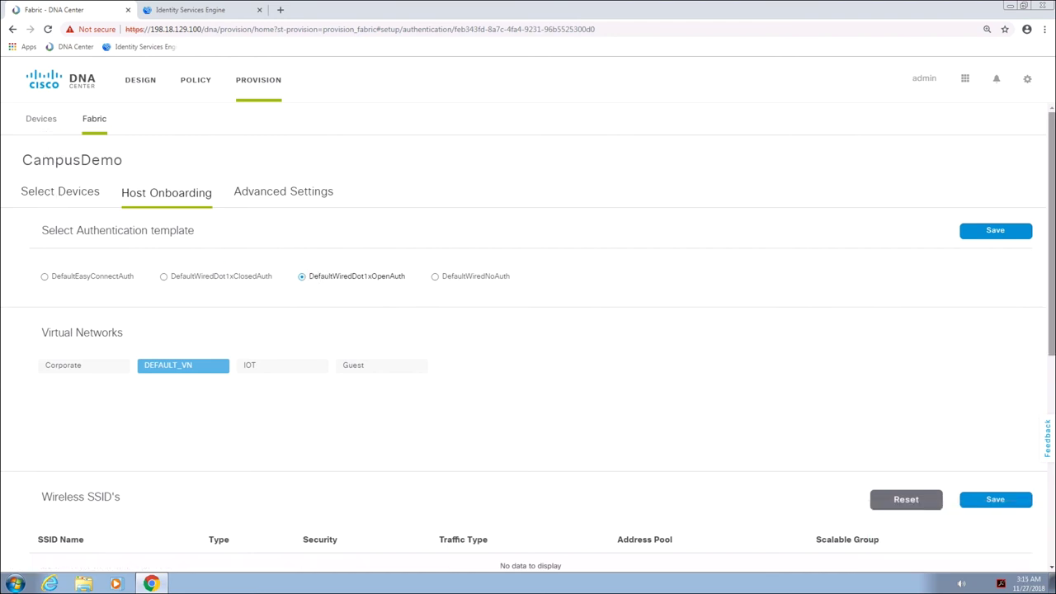
Give port GigabitEthernet1/0/3 pool 10_2_1_0-DEFAULT_VN and DefaultWiredDot1xClosedAuth, then save
{"action": "scroll", "coordinate": [1051, 396], "scroll_direction": "down", "scroll_amount": 4}
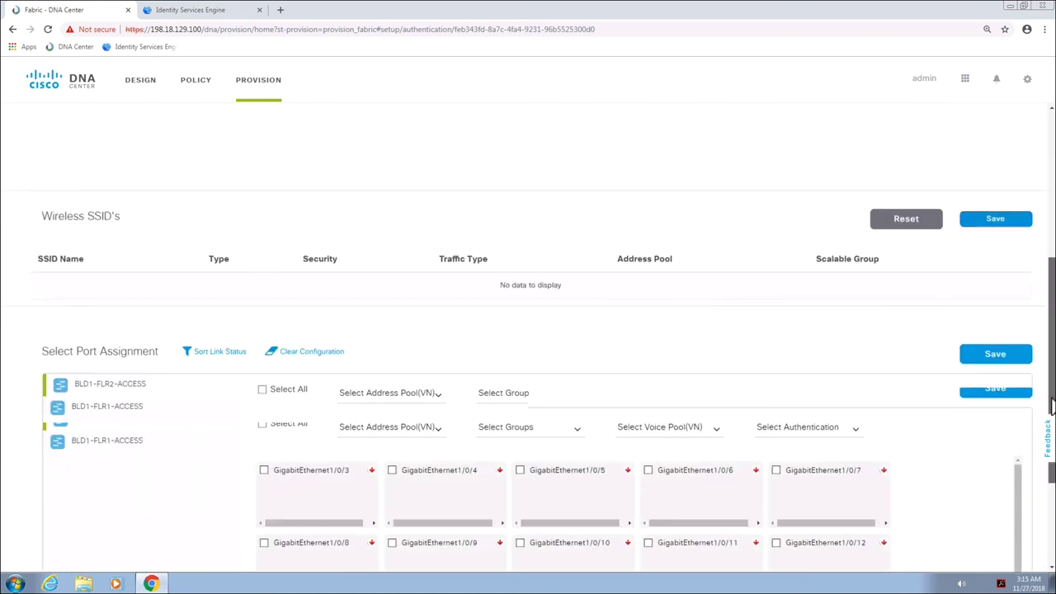
{"action": "scroll", "coordinate": [1051, 405], "scroll_direction": "down", "scroll_amount": 2}
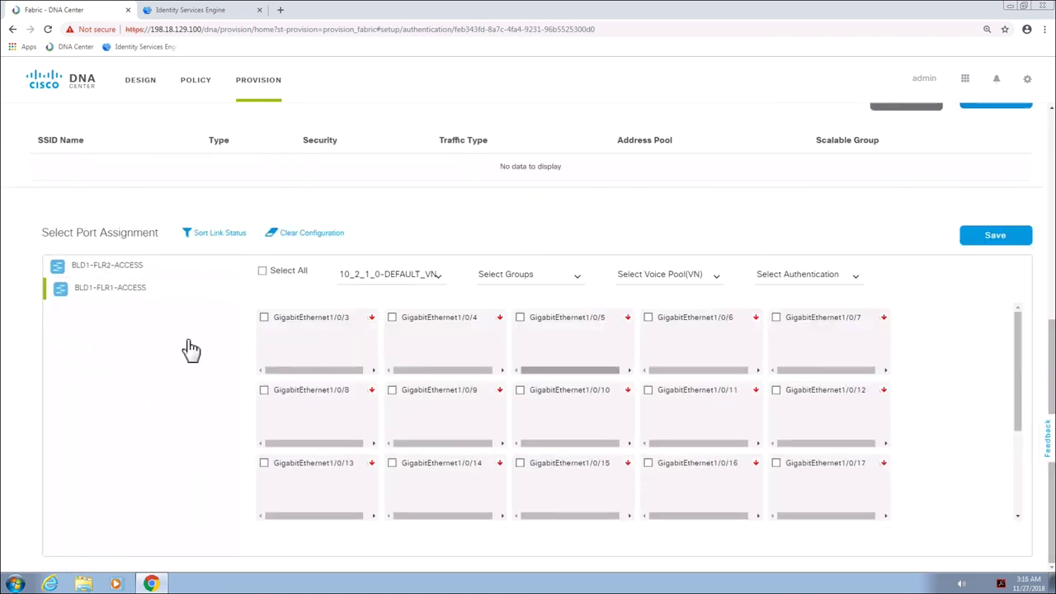
{"action": "left_click", "coordinate": [265, 319]}
{"action": "left_click", "coordinate": [435, 276]}
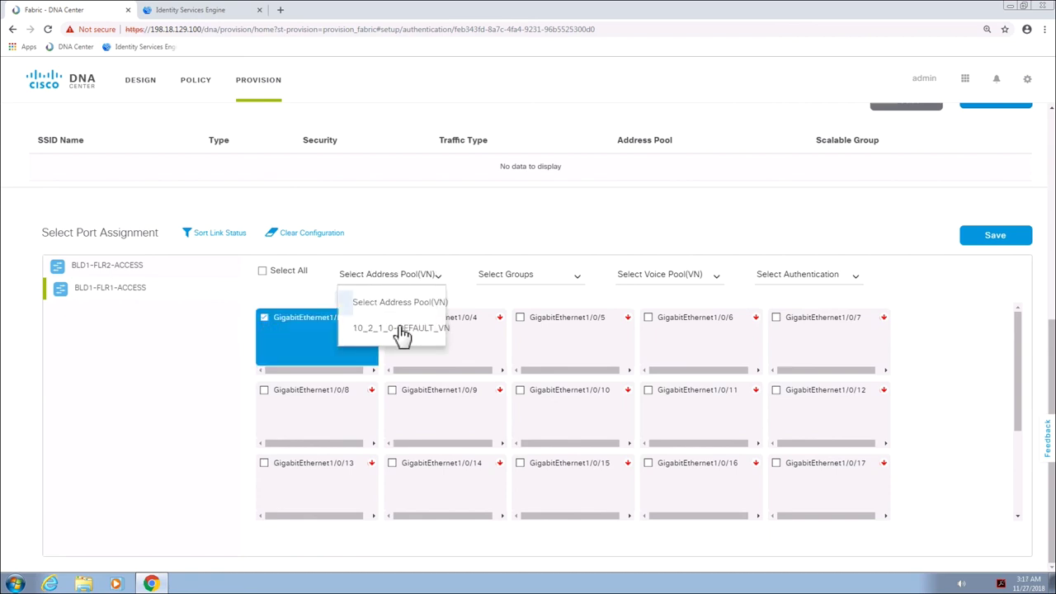
{"action": "left_click", "coordinate": [402, 331]}
{"action": "left_click", "coordinate": [793, 280]}
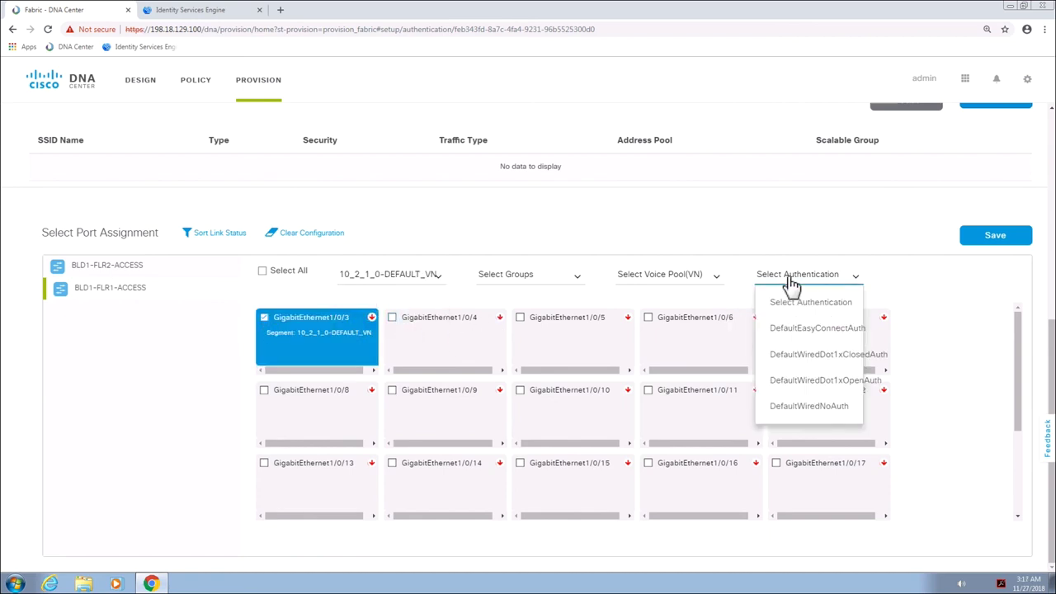
{"action": "left_click", "coordinate": [792, 356]}
{"action": "left_click", "coordinate": [1004, 240]}
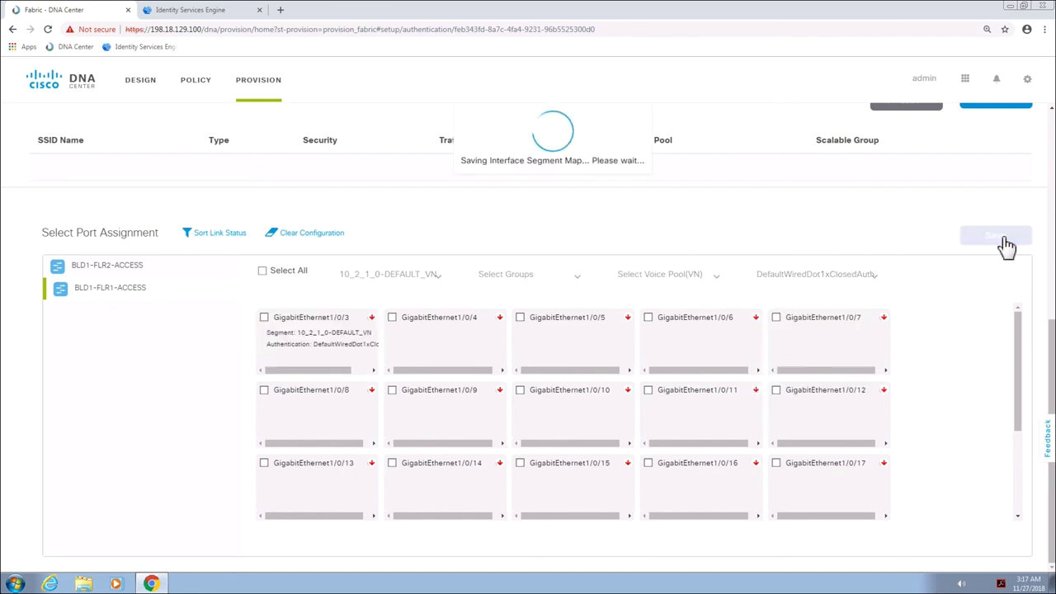